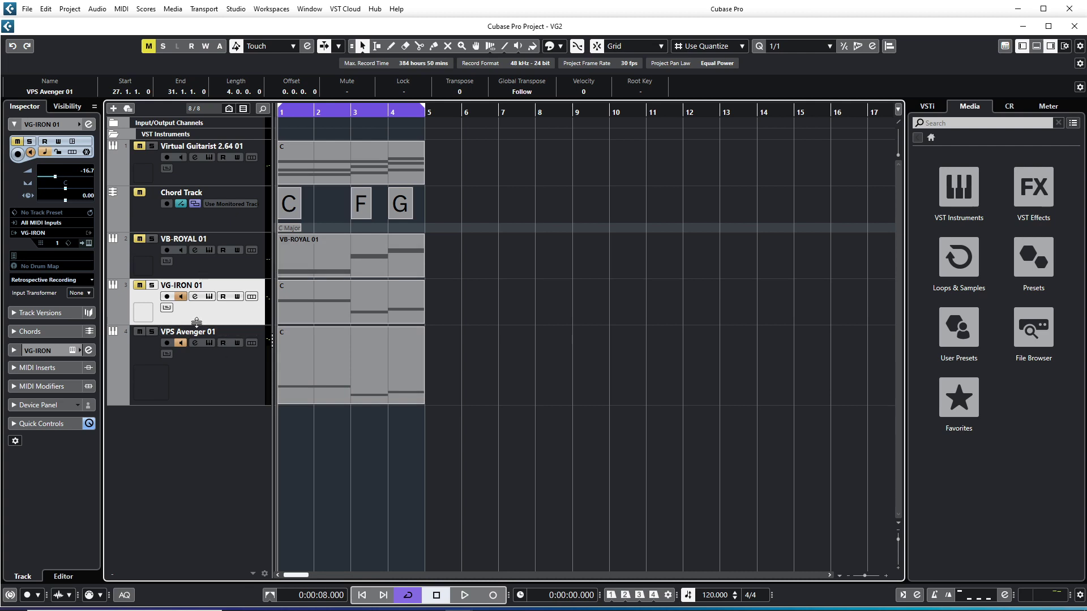
Open the instrument editor of the VPS Avenger 01 track and browse the Factory bank's Sequences presets.
click(208, 383)
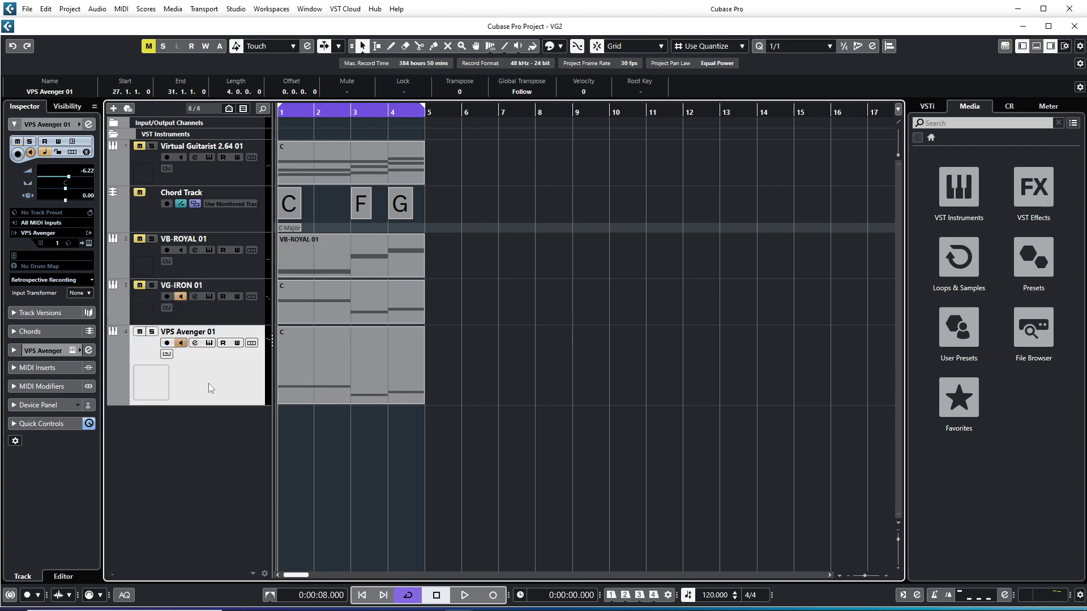
click(210, 344)
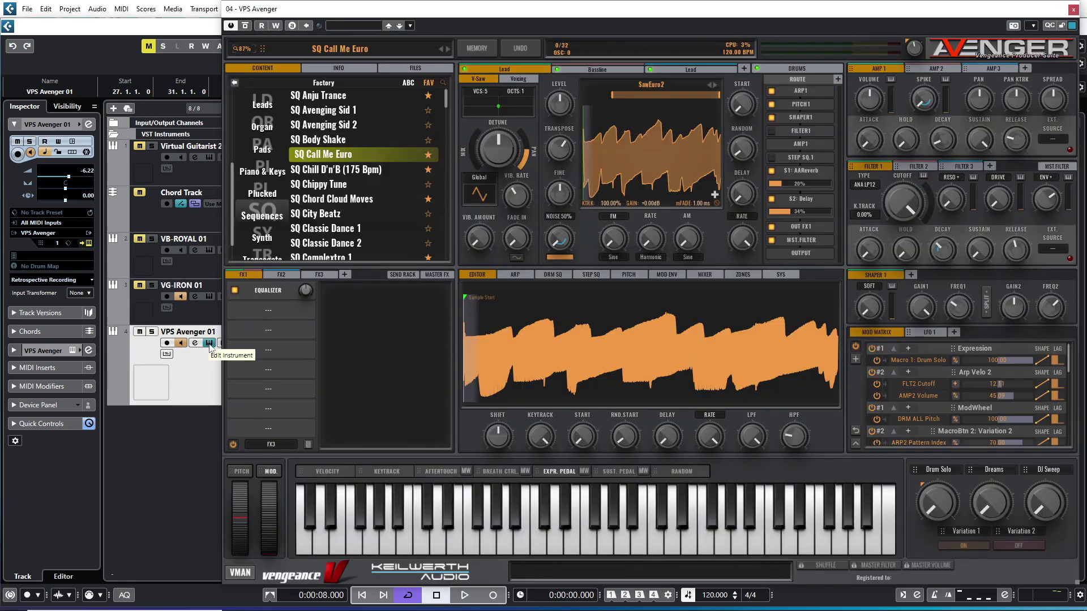
click(234, 82)
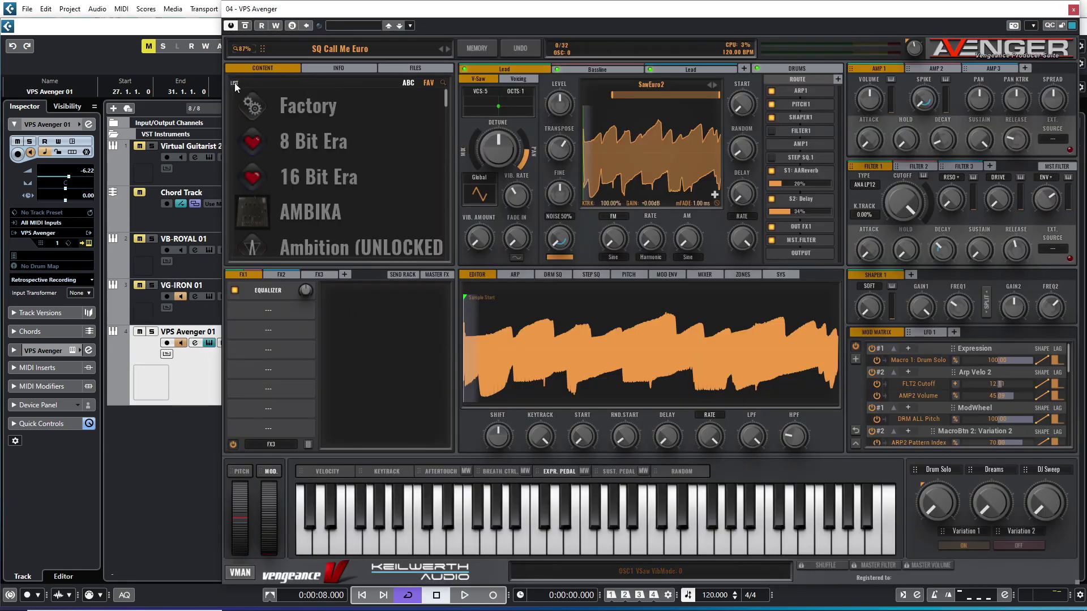
click(304, 109)
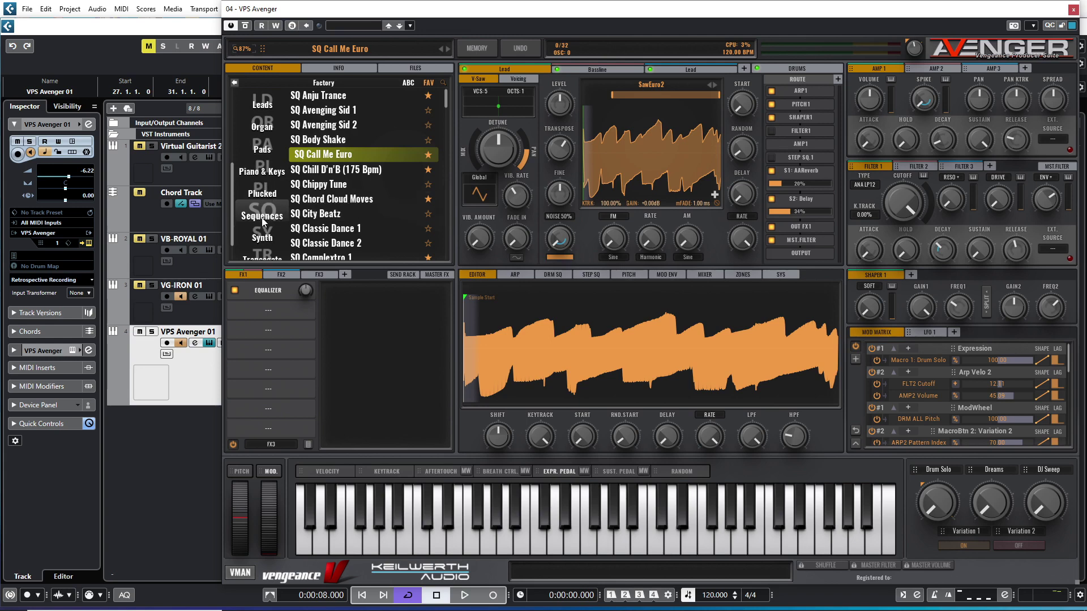
Load the factory preset SQ Anju Trance and reposition the synth window over the arrangement.
click(428, 96)
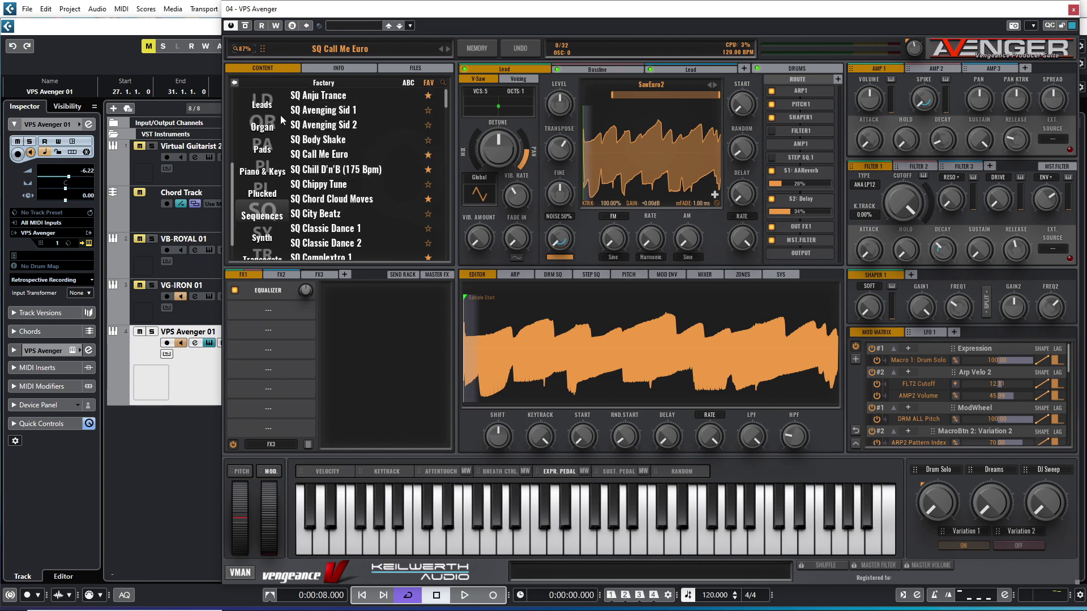
drag(445, 100, 443, 50)
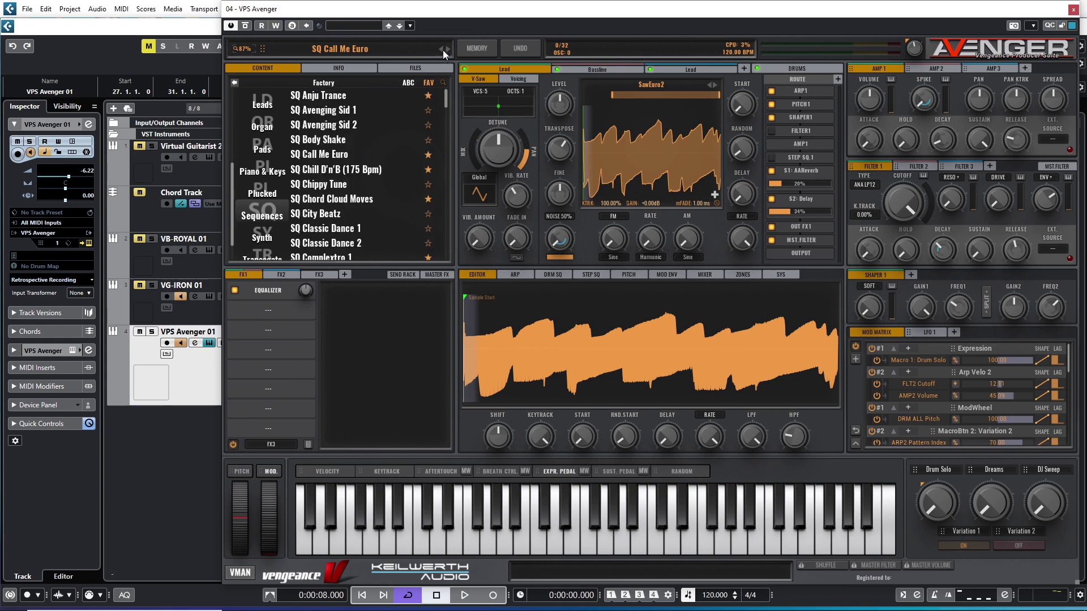
click(304, 99)
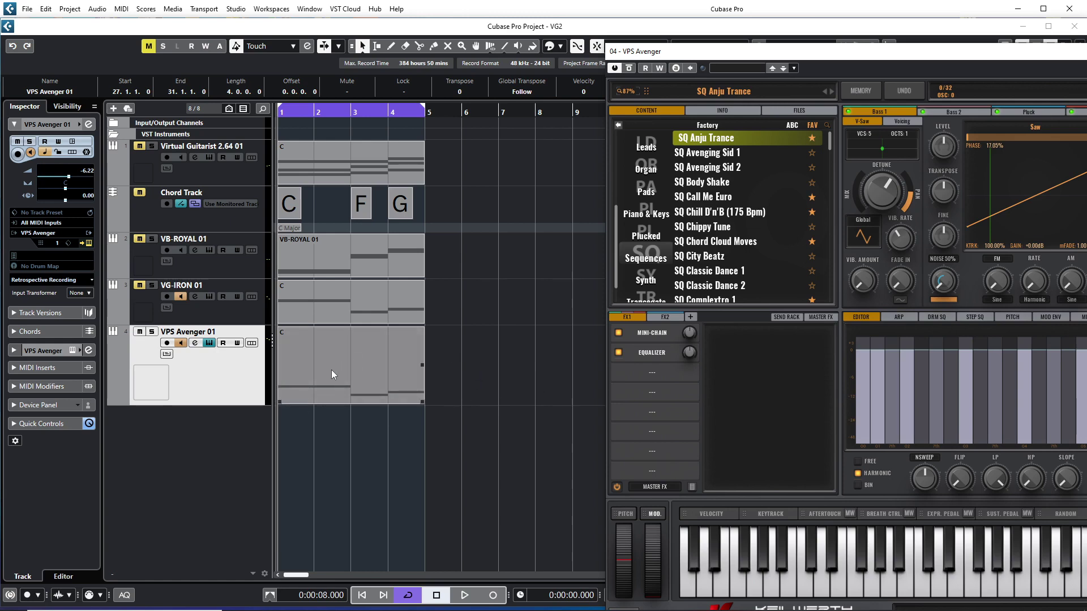
drag(785, 54, 408, 15)
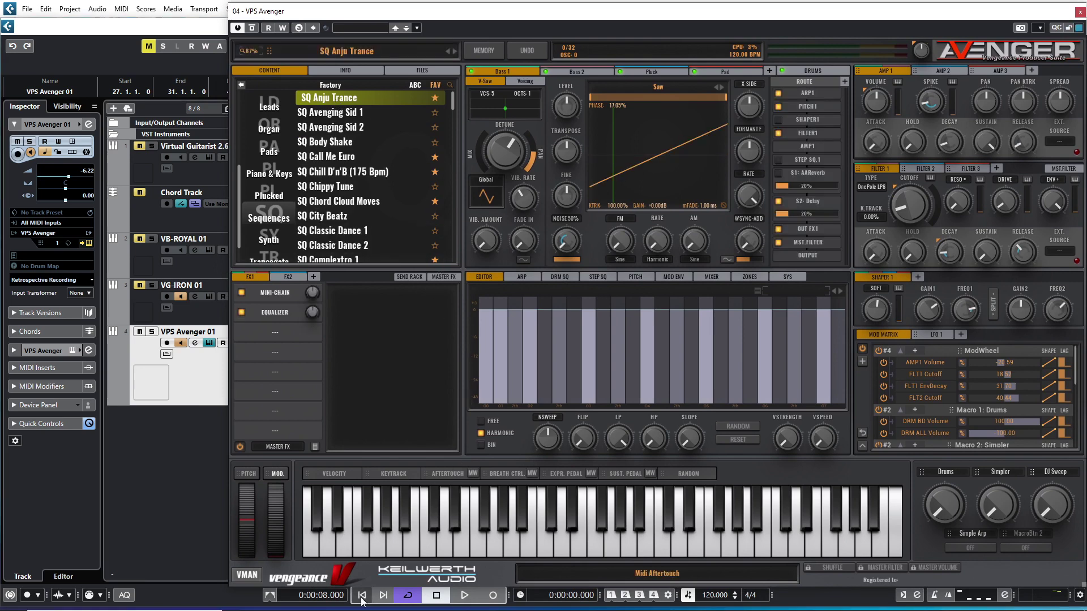
Play the loop and audition the Drums macro at 100% and the DJ Sweep macro, returning both to zero.
click(464, 595)
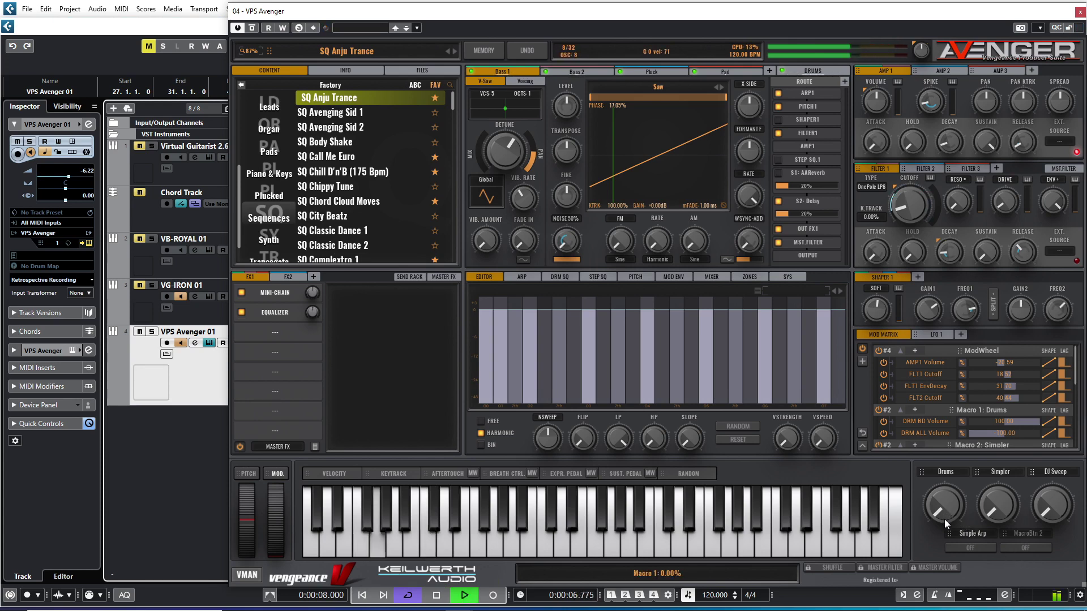
drag(944, 506, 945, 378)
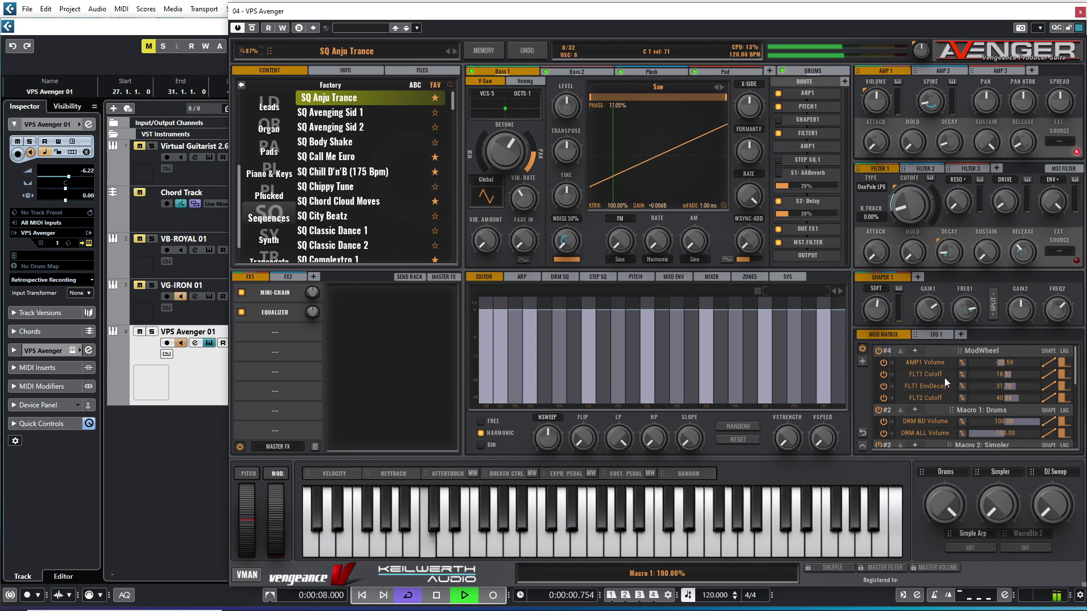
drag(944, 378, 942, 549)
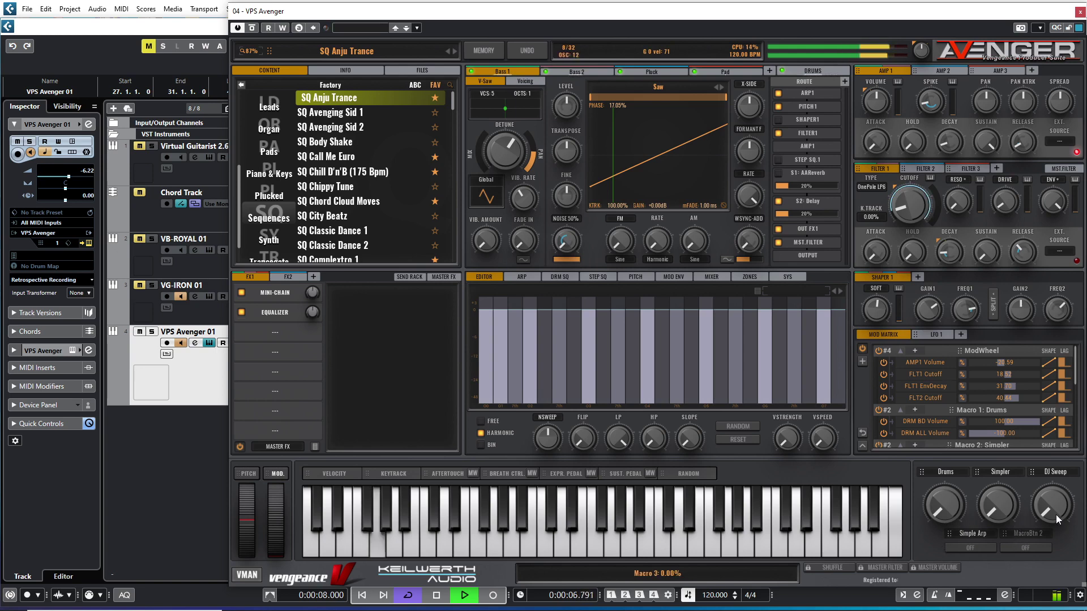
drag(1054, 508, 1048, 426)
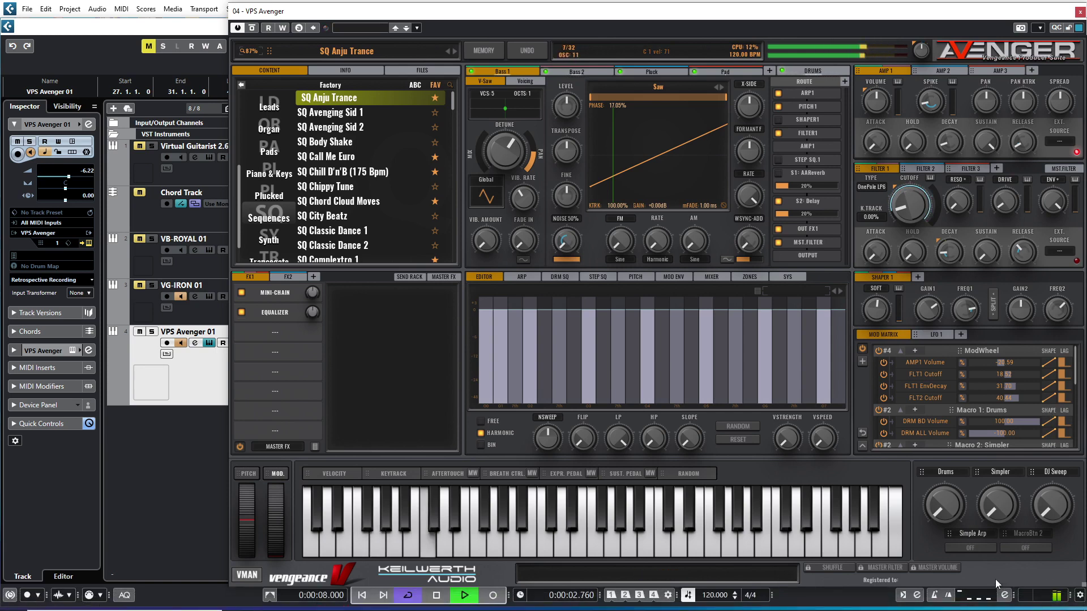
Audition the Simple Arp and second macro switches on and off, and stop playback.
click(977, 548)
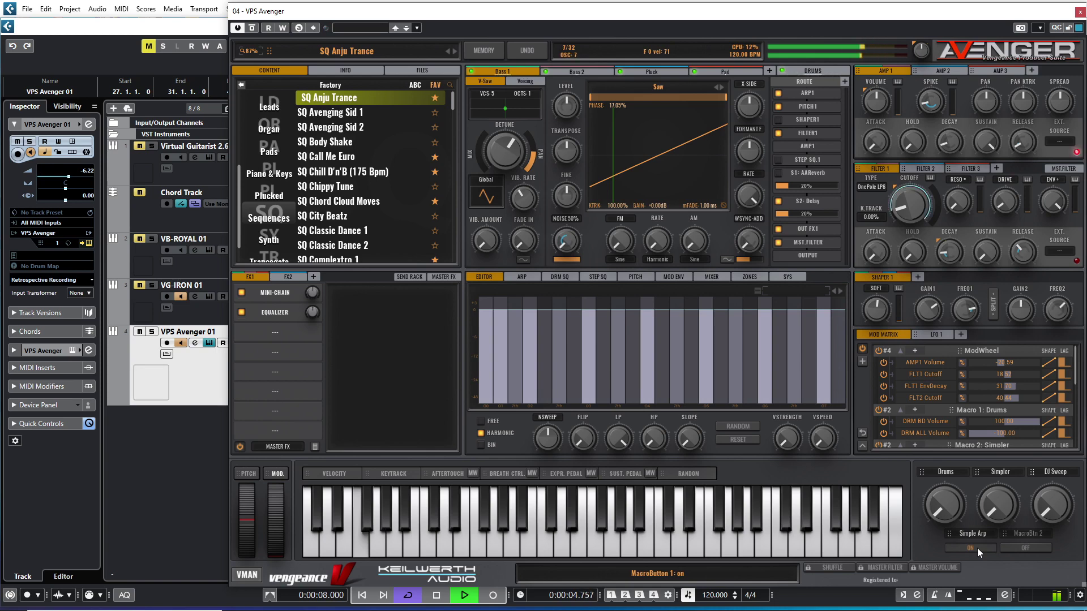
click(1023, 547)
click(1023, 547)
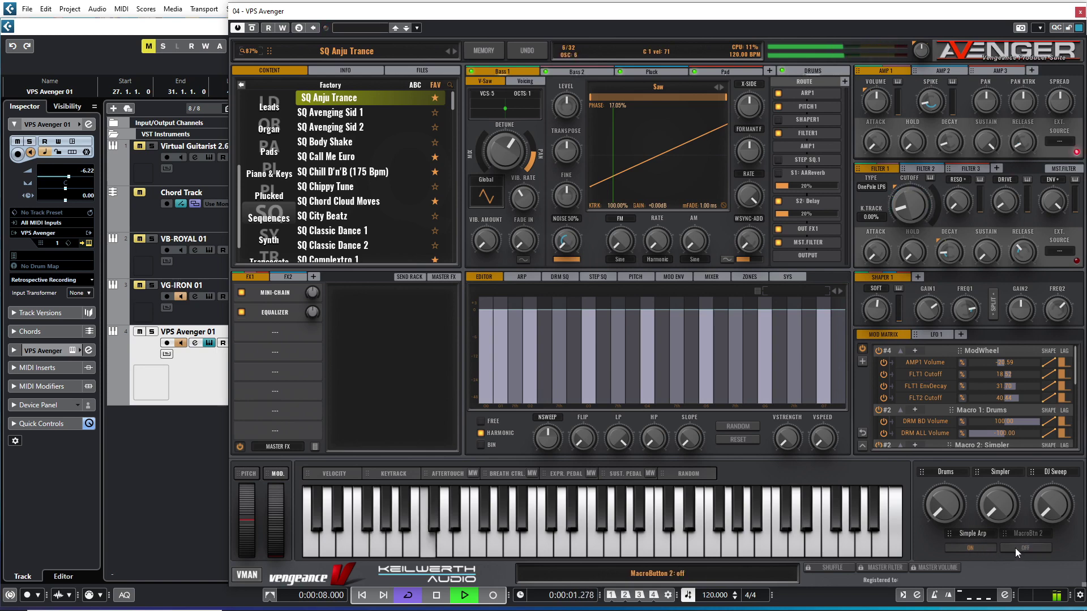
click(969, 547)
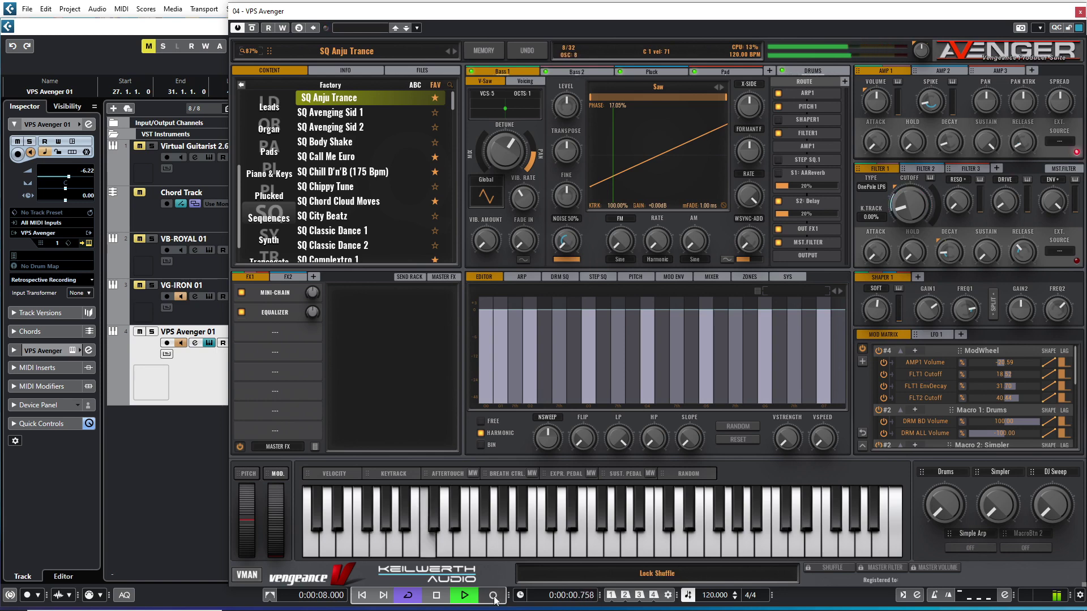
click(436, 595)
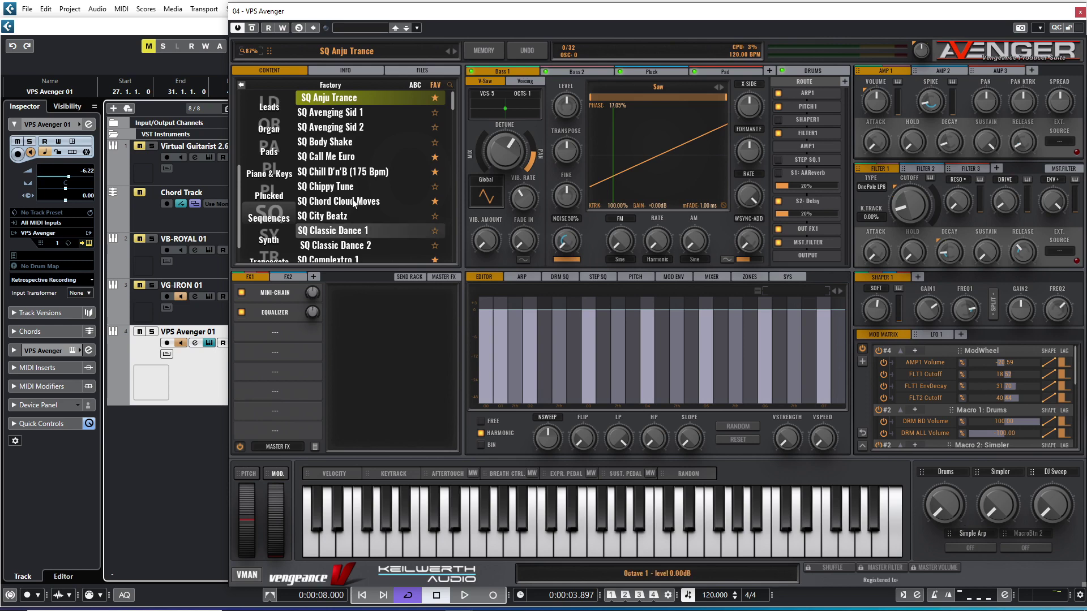
Load the preset SQ Call Me Euro and play the loop from the beginning.
click(335, 160)
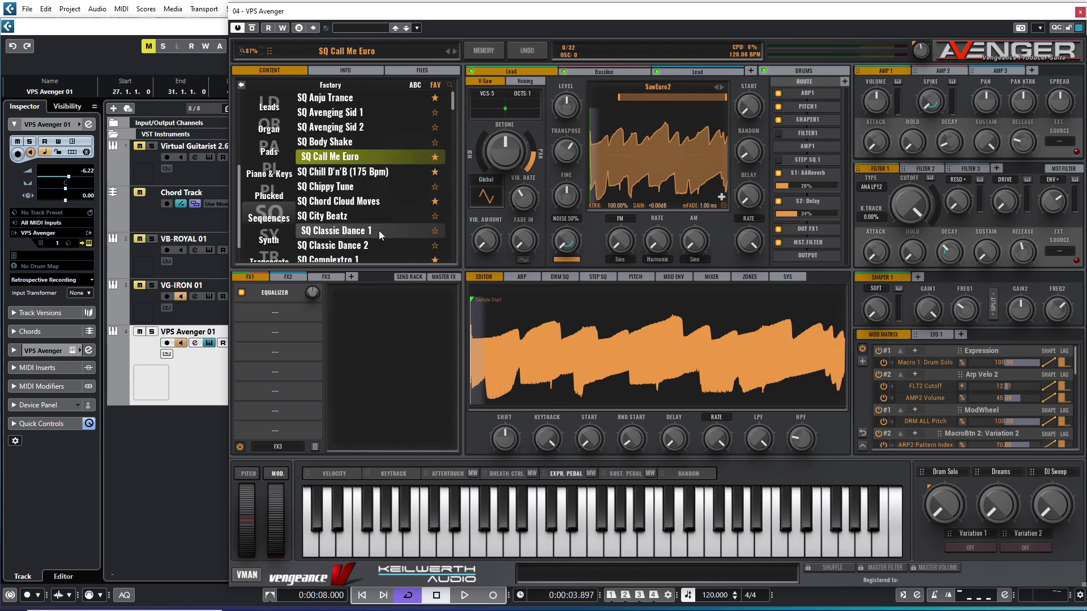
click(363, 595)
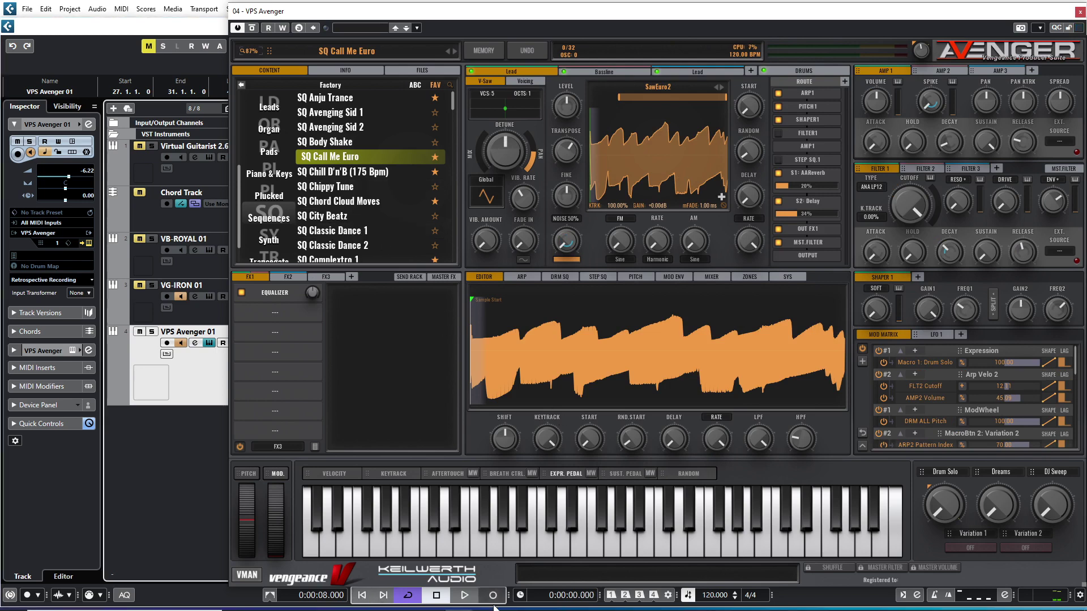
click(464, 595)
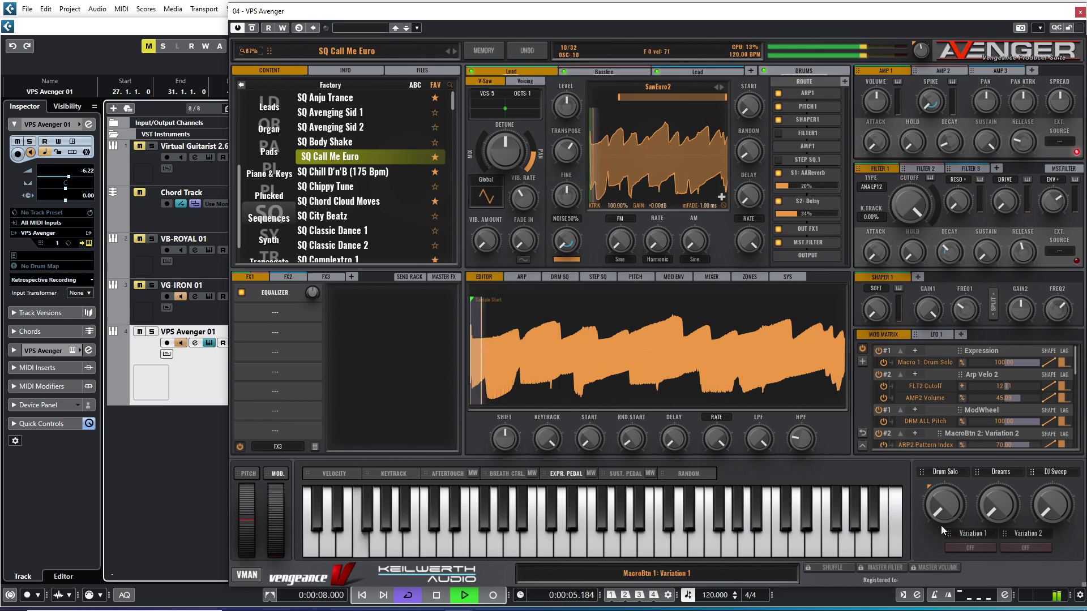
Audition the Variation 1 and Variation 2 switches and sweep the Drum Solo macro up and back, and stop playback.
click(974, 546)
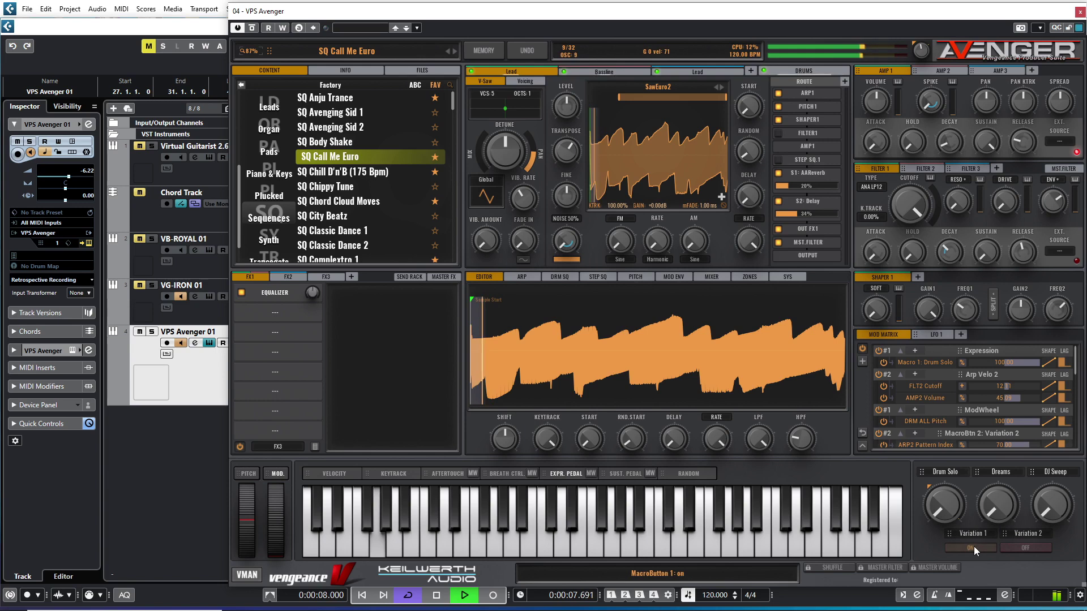
click(1018, 547)
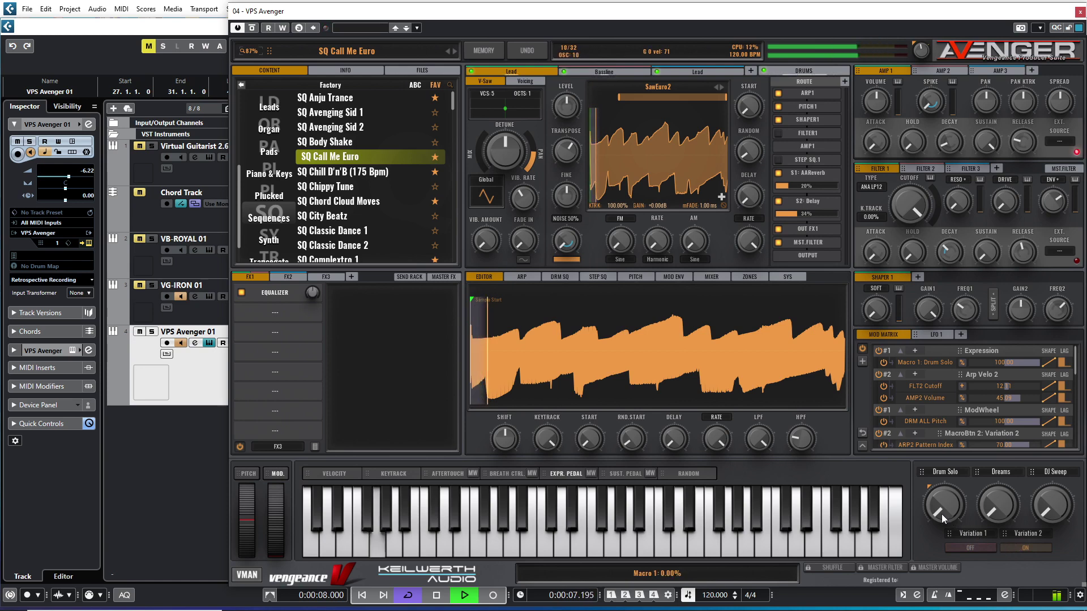
drag(942, 484, 933, 276)
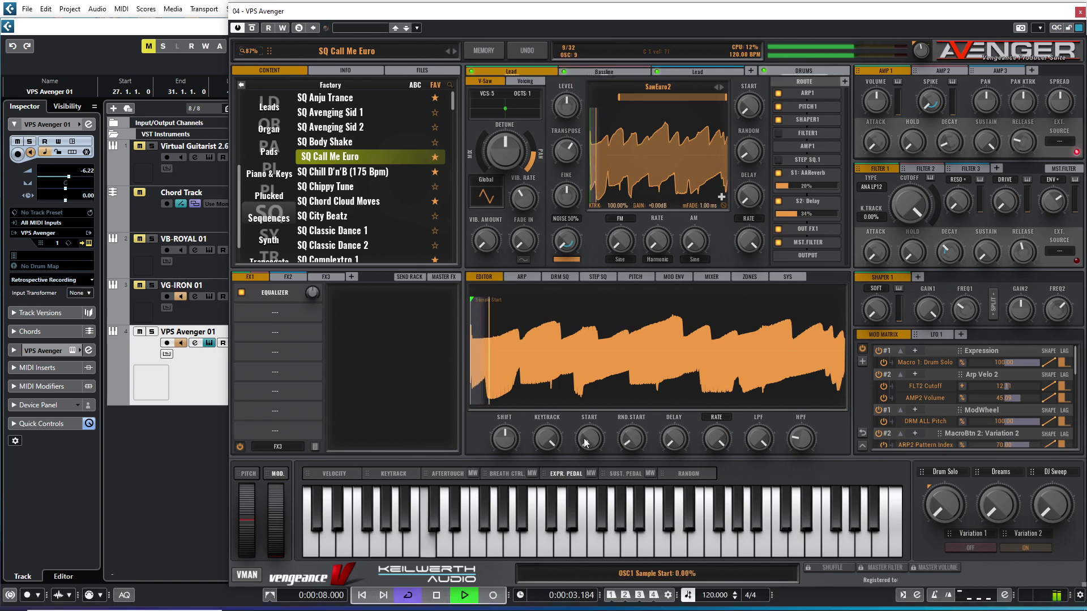
key(space)
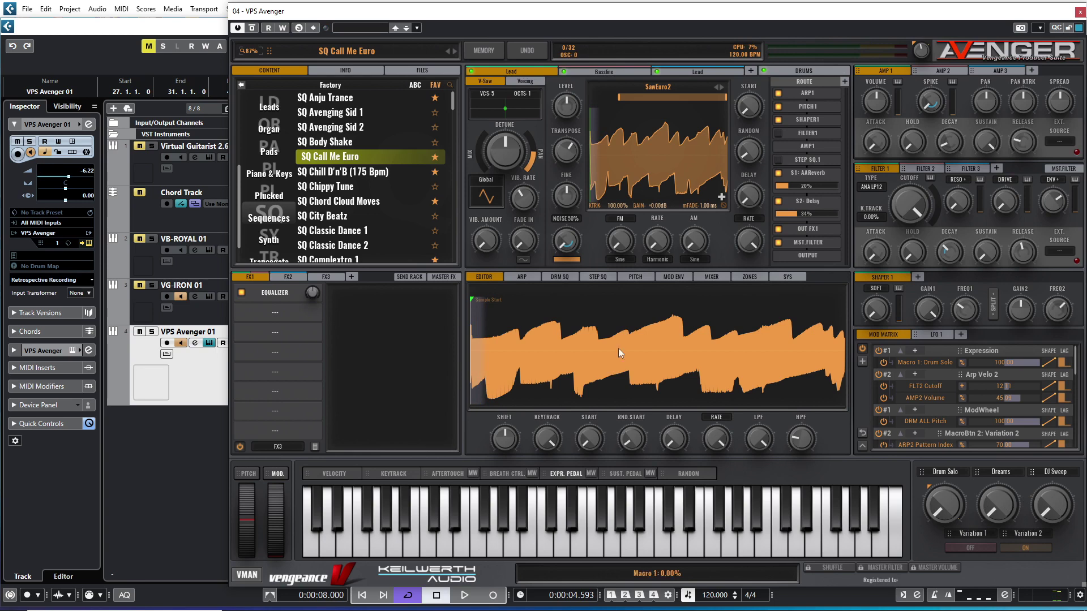
Load the preset SQ Chill D'n'B (175 Bpm), listen to it over the loop and stop the transport.
click(352, 171)
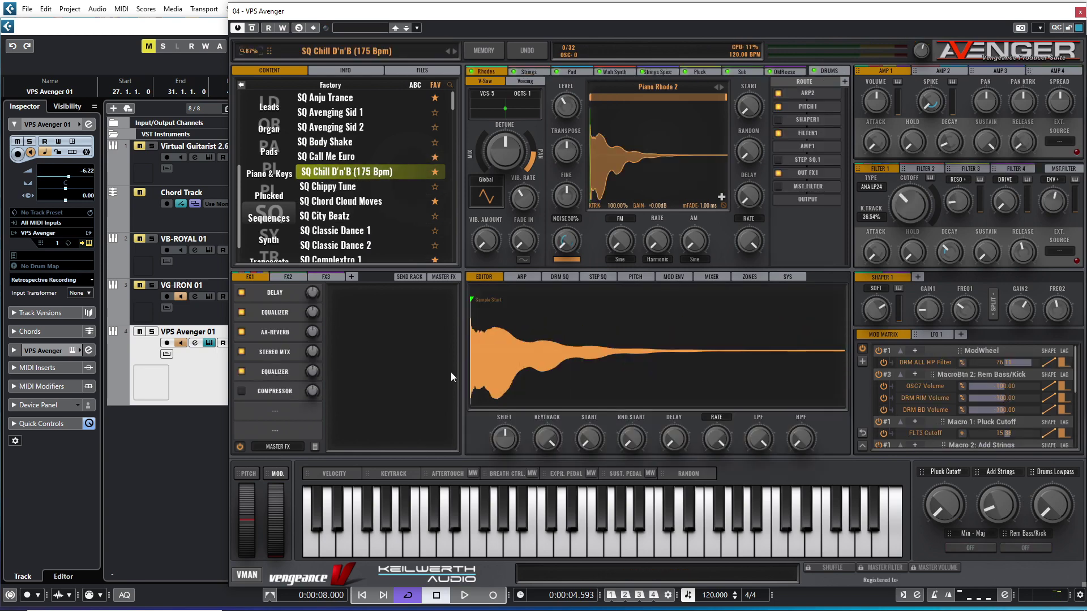
click(483, 599)
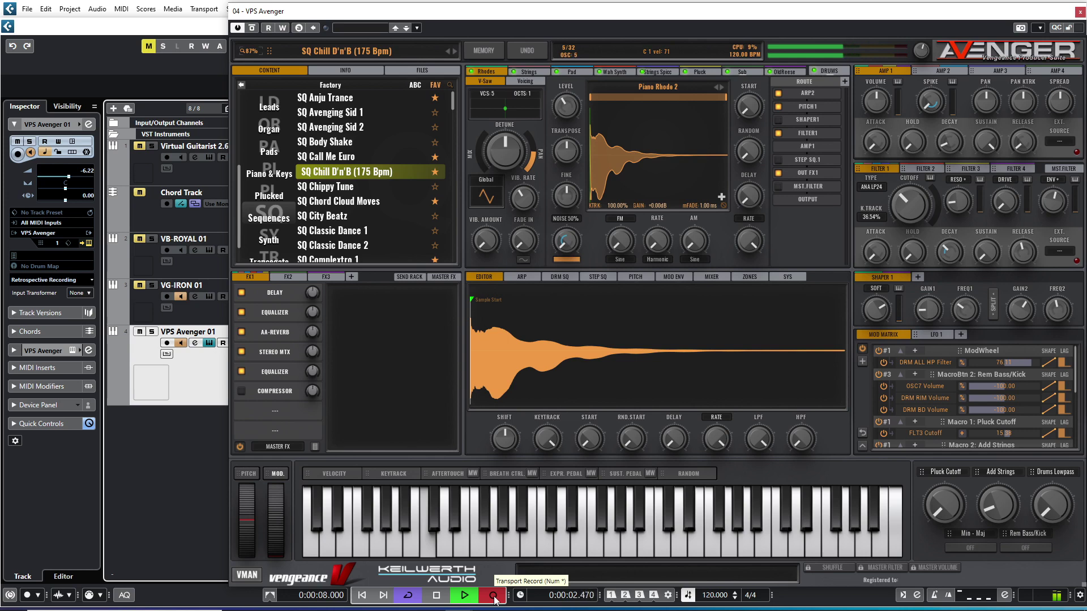
click(435, 595)
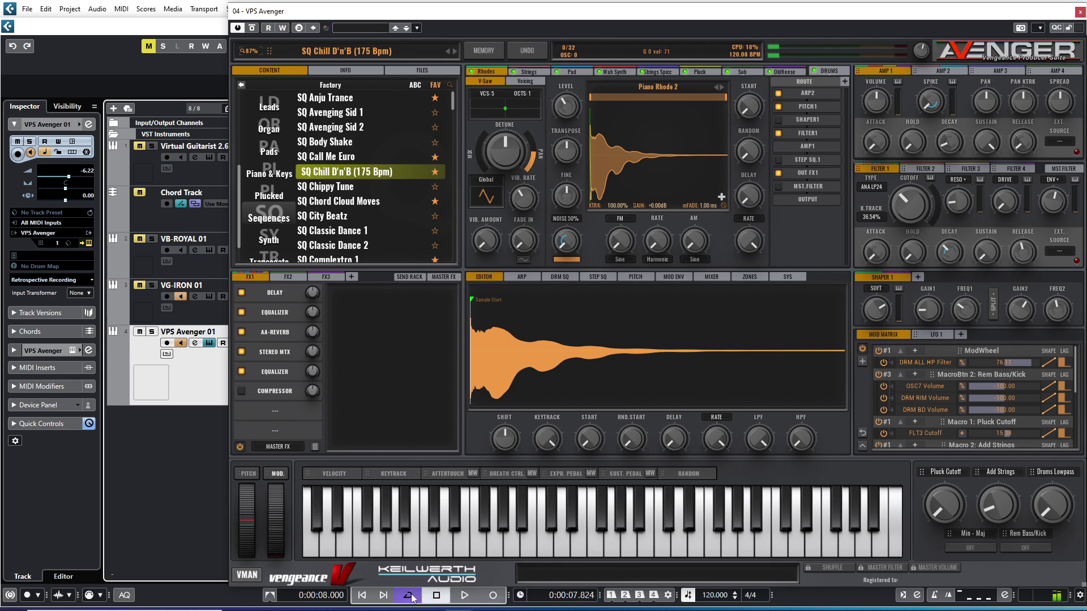
Load the preset SQ Chord Cloud Moves, play it over the loop and stop playback.
key(Down)
key(Down)
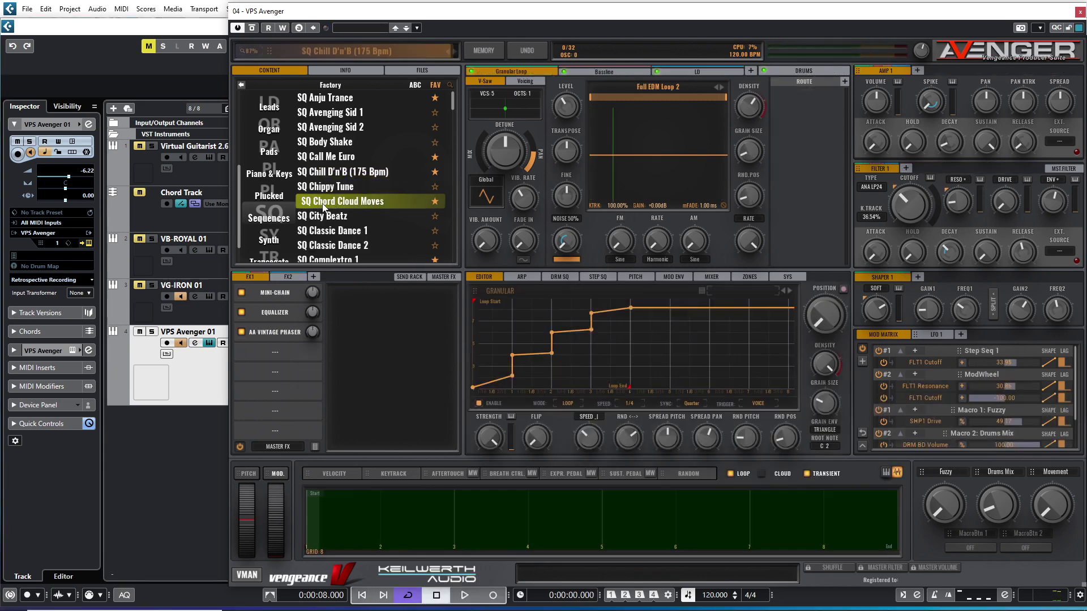
click(464, 595)
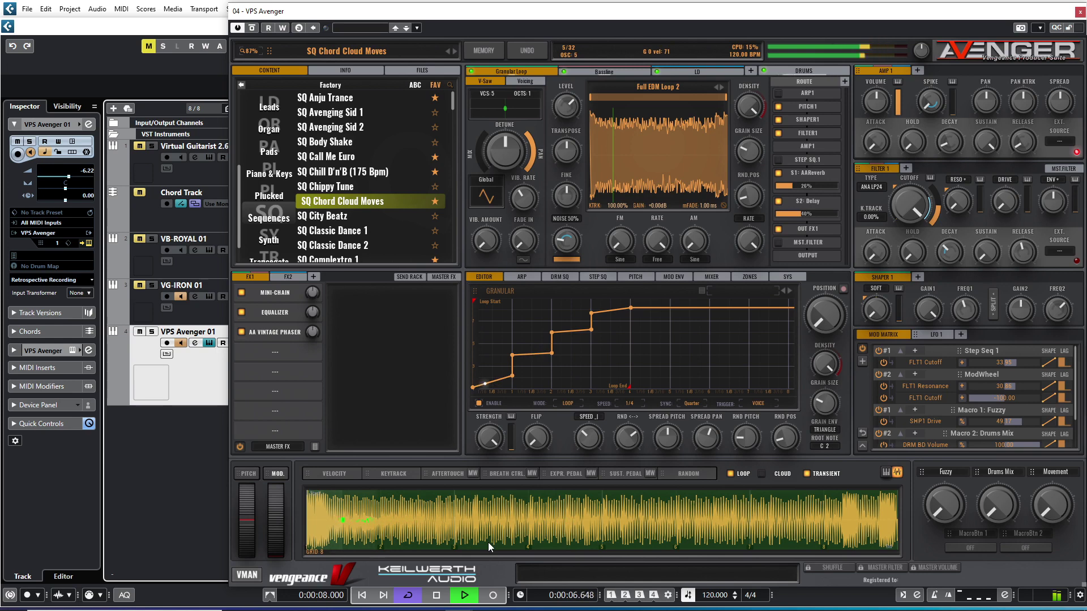
click(436, 596)
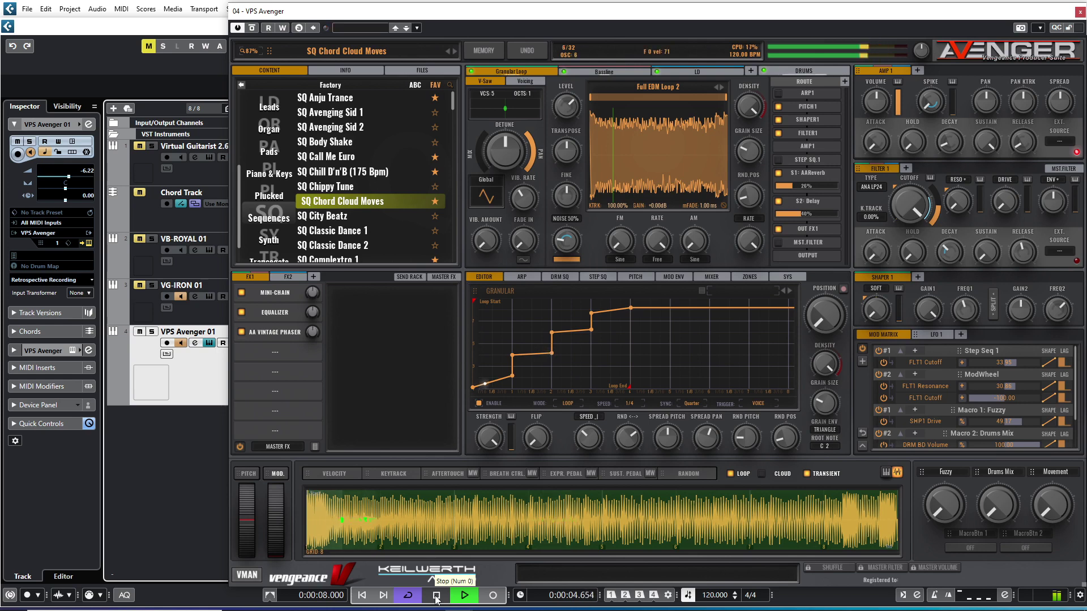
click(436, 595)
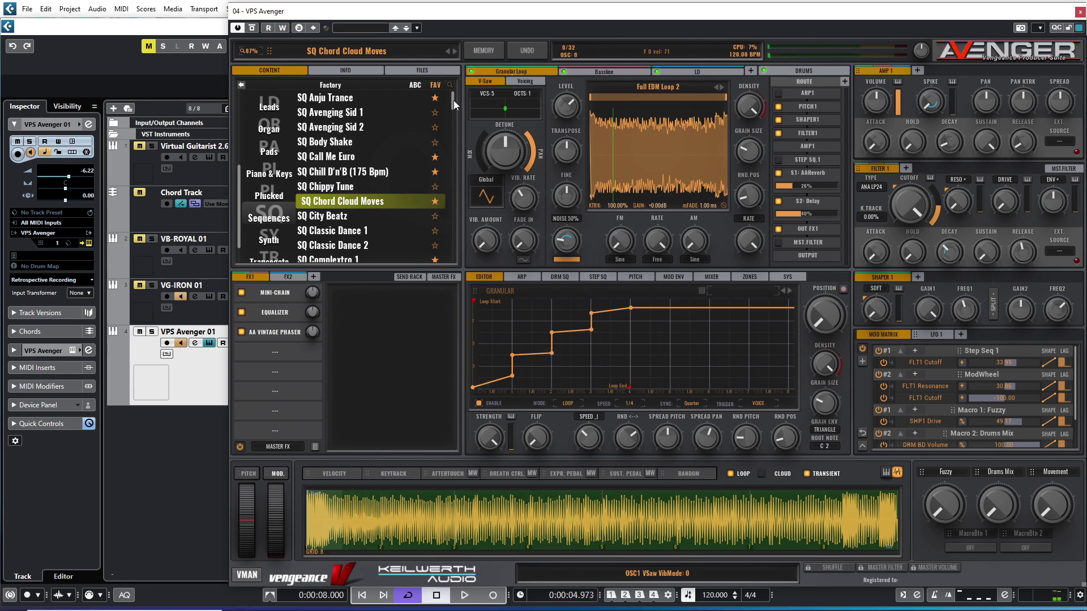
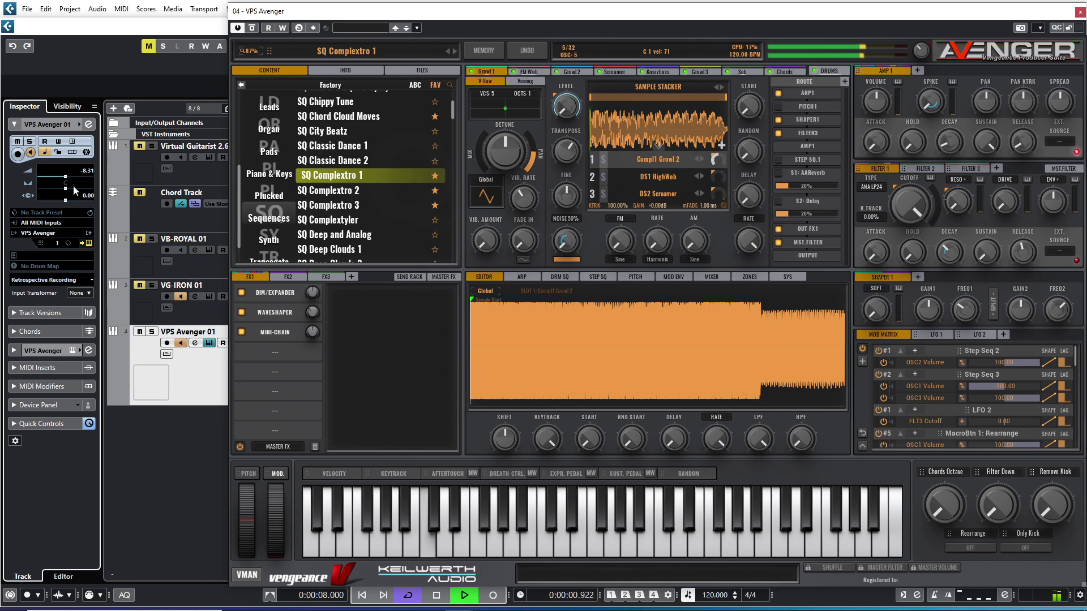
On SQ Complextro 1, turn on Only Kick and Rearrange and sweep the Remove Kick and Chords Octave macros up and back to zero.
click(1022, 547)
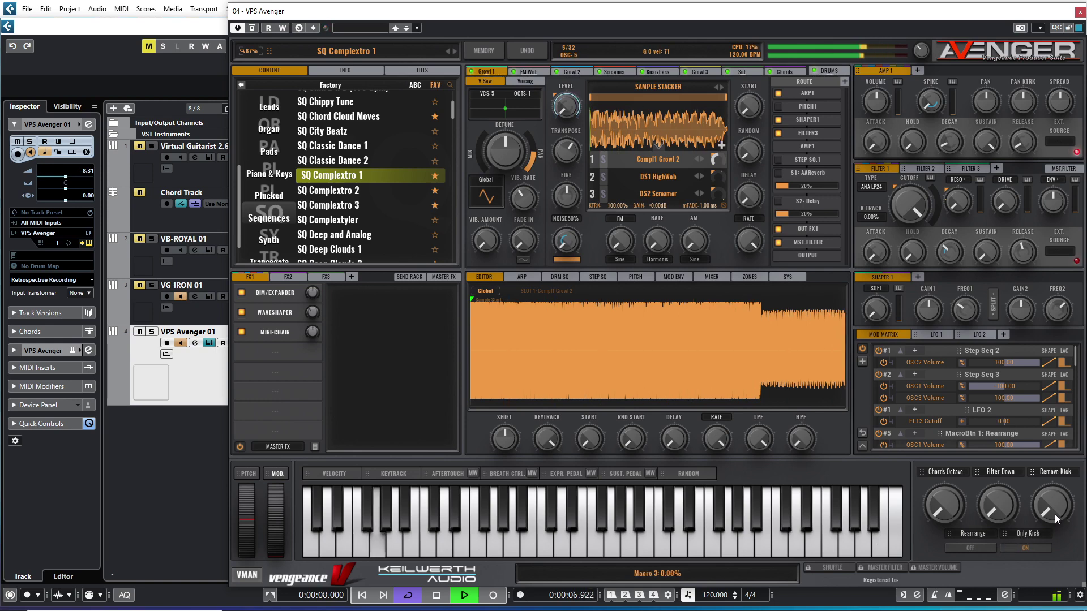
drag(1053, 511, 1028, 323)
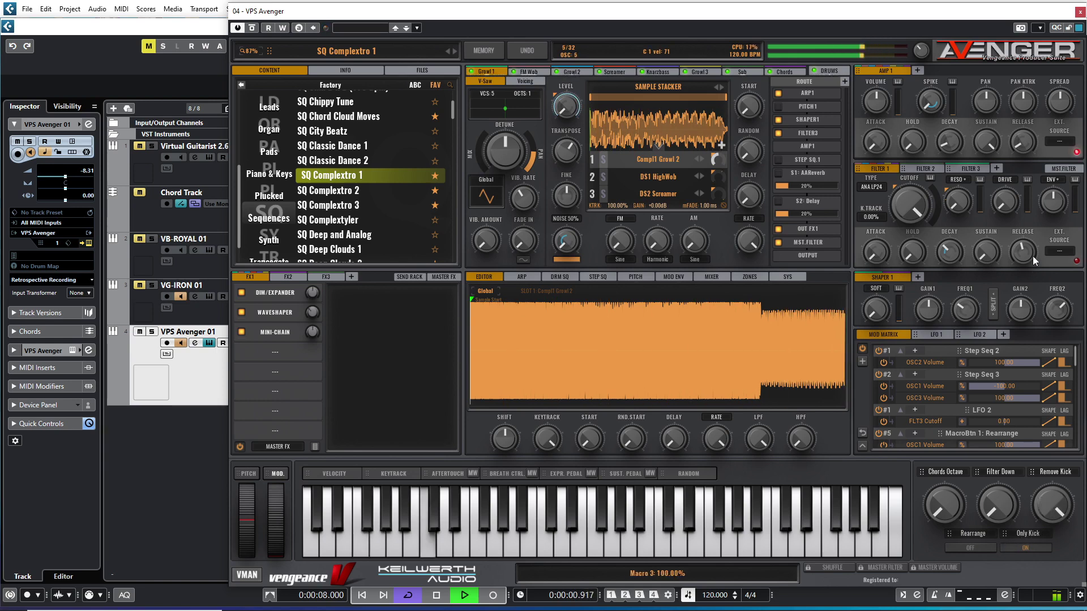
drag(1032, 264, 1046, 567)
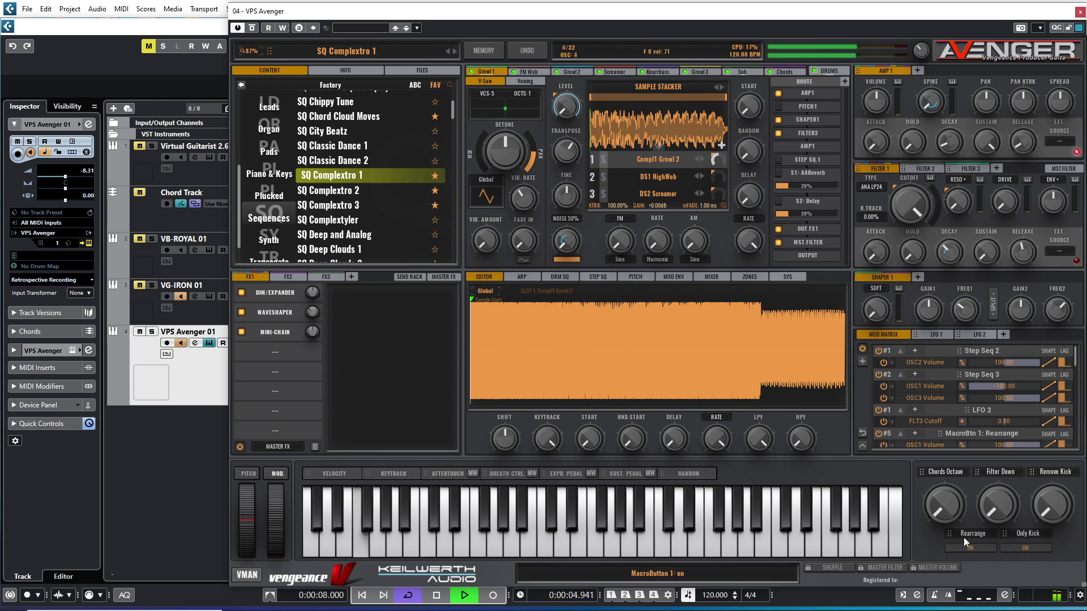
drag(947, 514, 935, 334)
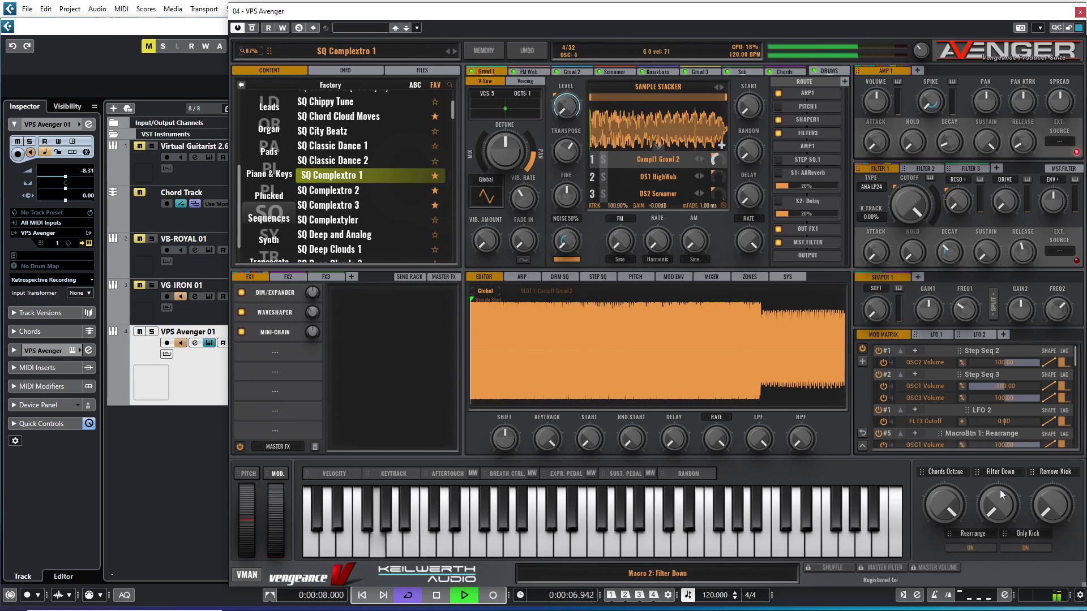
Sweep the Filter Down macro up to 100% and back to zero on SQ Complextro 1, and stop playback.
drag(999, 512, 992, 308)
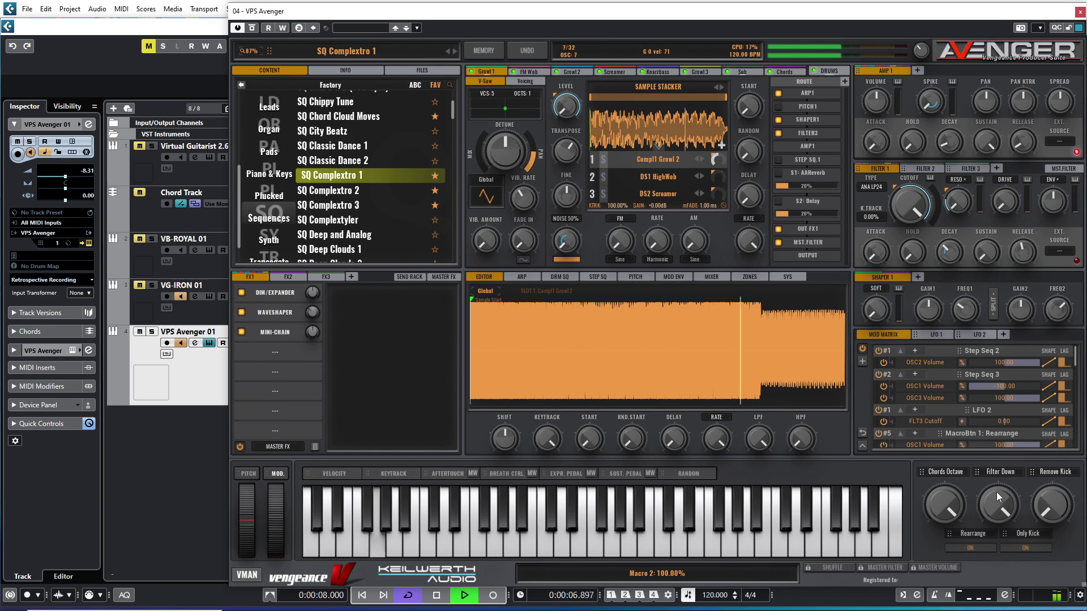
drag(996, 491, 996, 543)
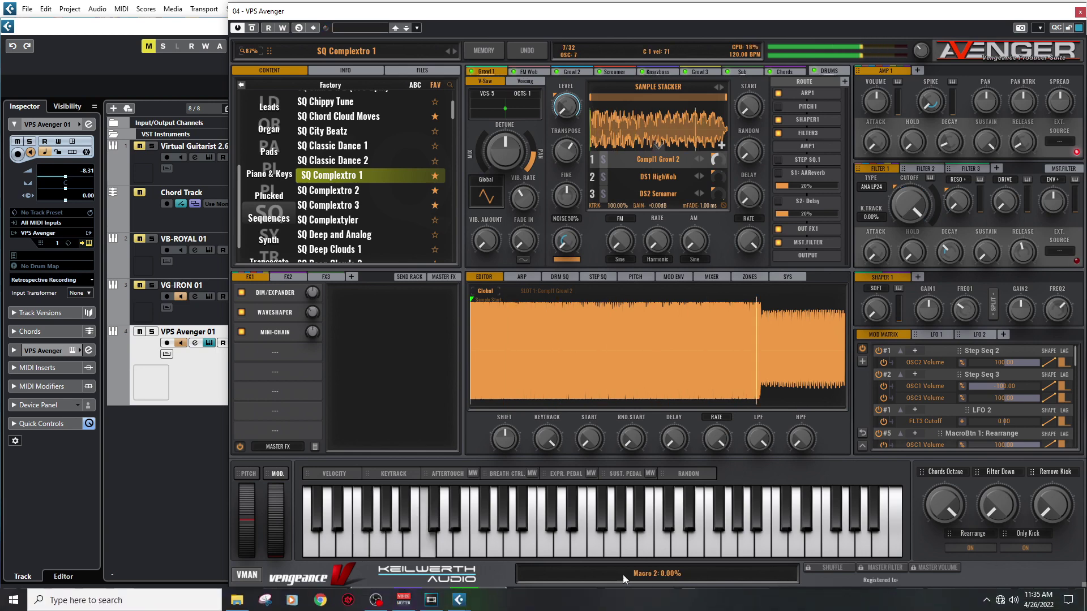
key(space)
Load the preset SQ Complextro 2, listen to it from the start of the loop and stop the transport.
click(331, 190)
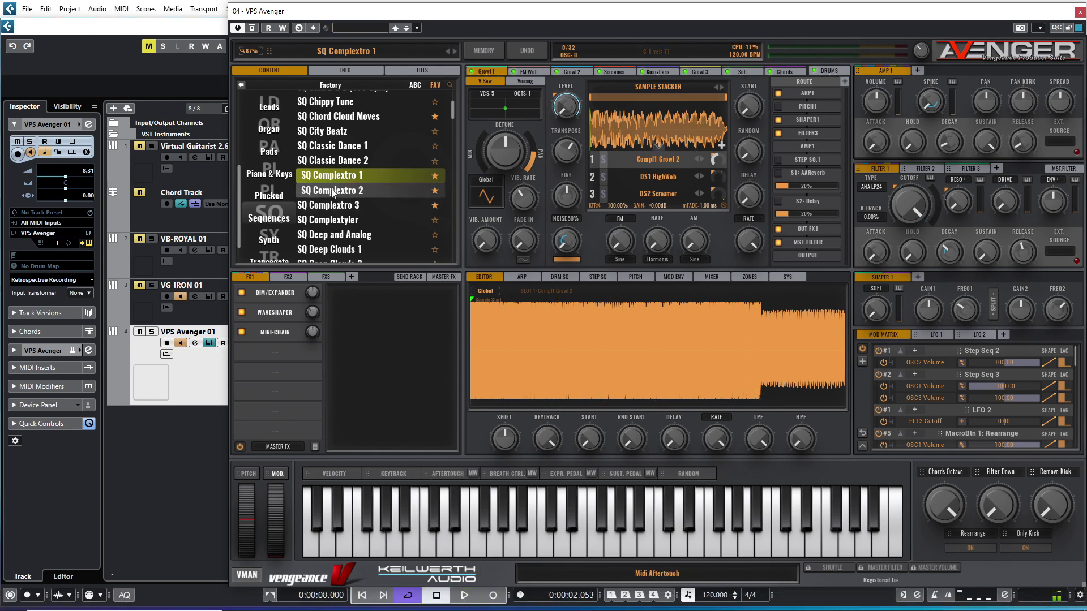
click(362, 597)
click(452, 598)
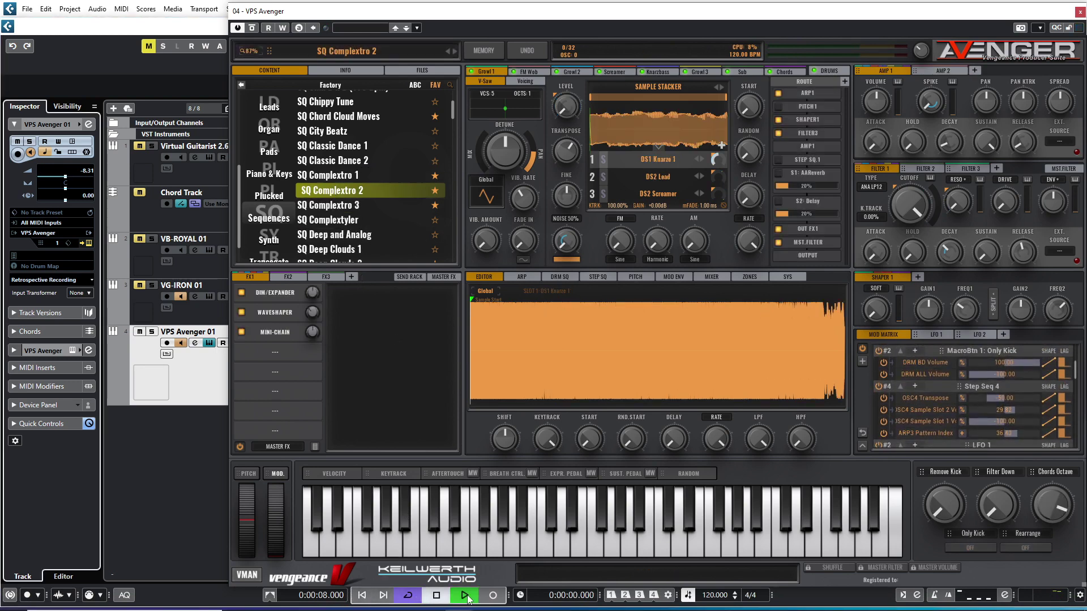
click(434, 599)
Load the preset SQ Complextro 3 and start playing it over the loop.
key(Down)
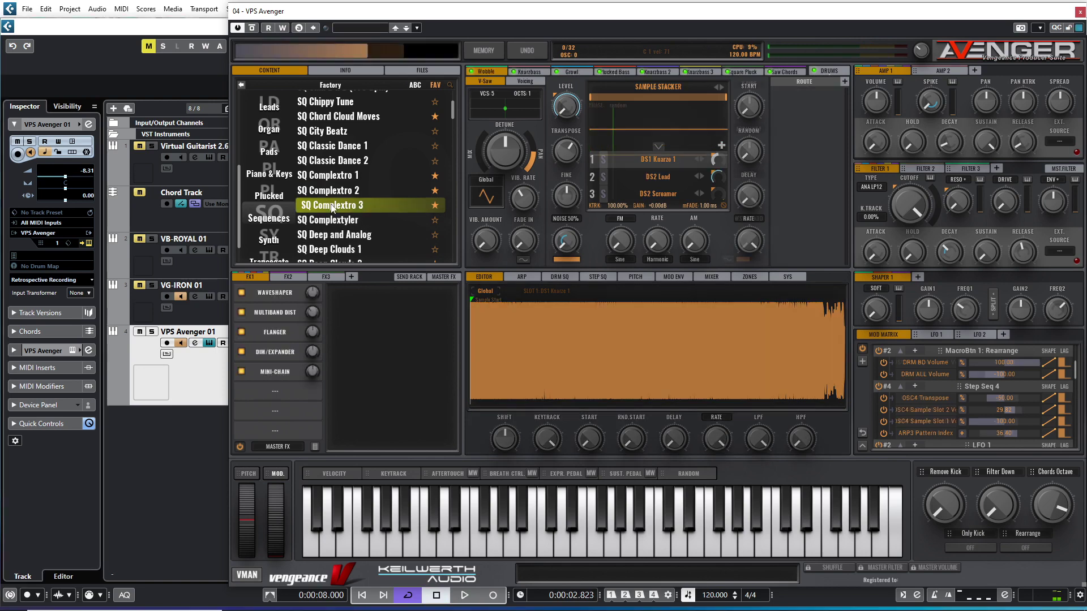
click(436, 599)
click(465, 595)
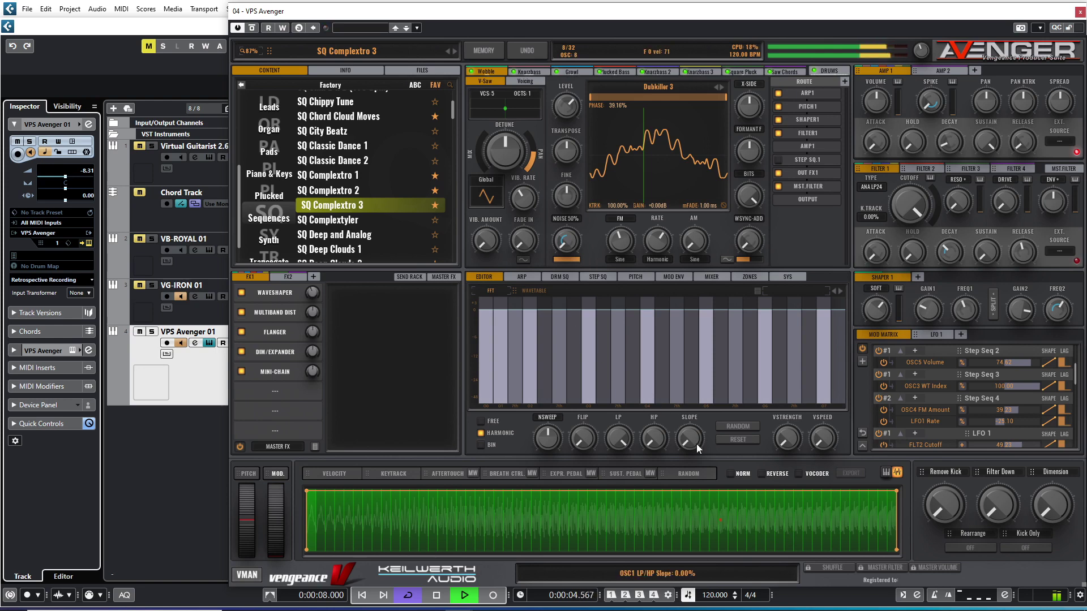
Turn on Kick Only for SQ Complextro 3 and sweep the Remove Kick macro up to full and back down.
click(1024, 548)
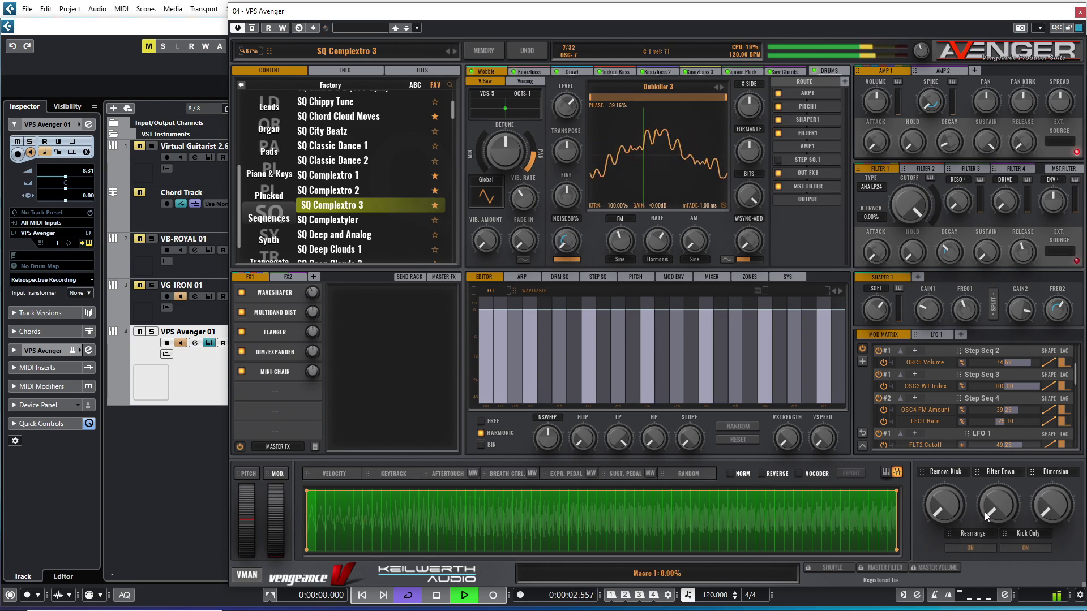
drag(947, 511, 924, 272)
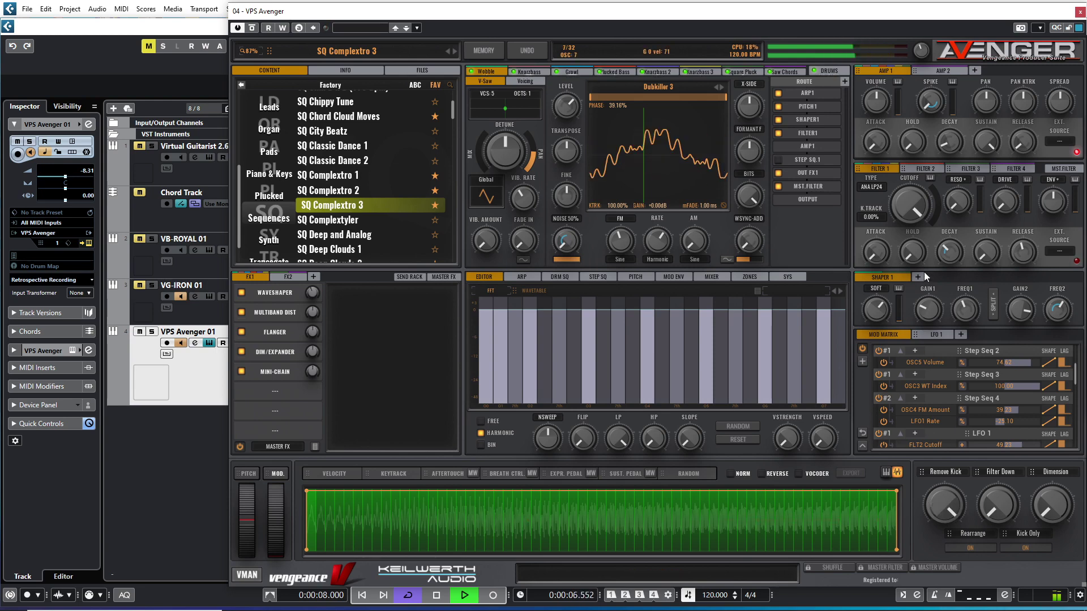
drag(923, 276, 949, 605)
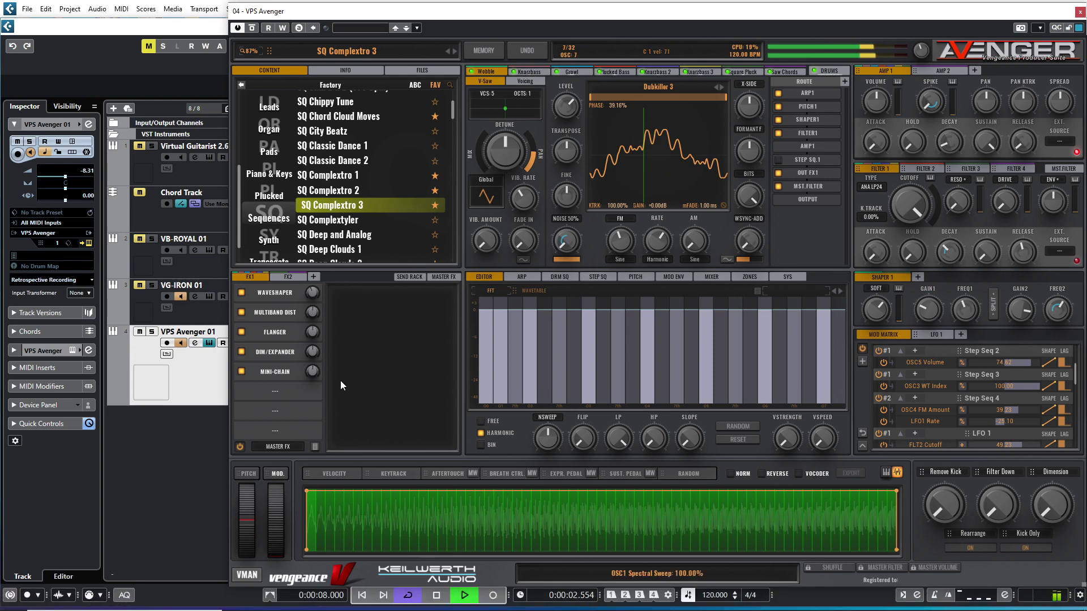
Load the preset SQ Deep Clouds 2, play it over the loop and stop playback.
scroll(453, 112, down, 4)
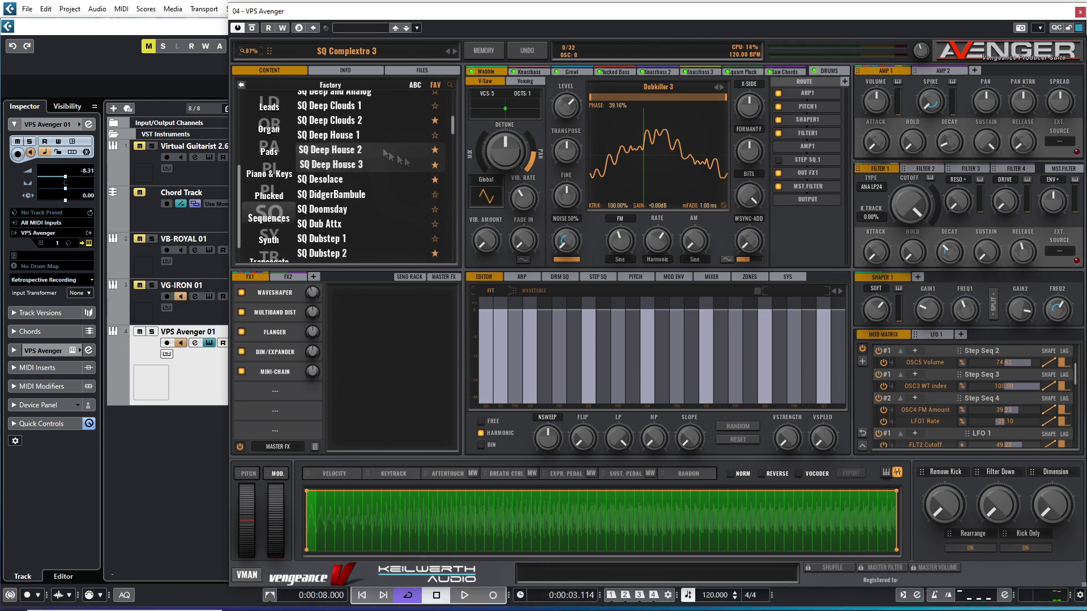
click(330, 120)
click(464, 596)
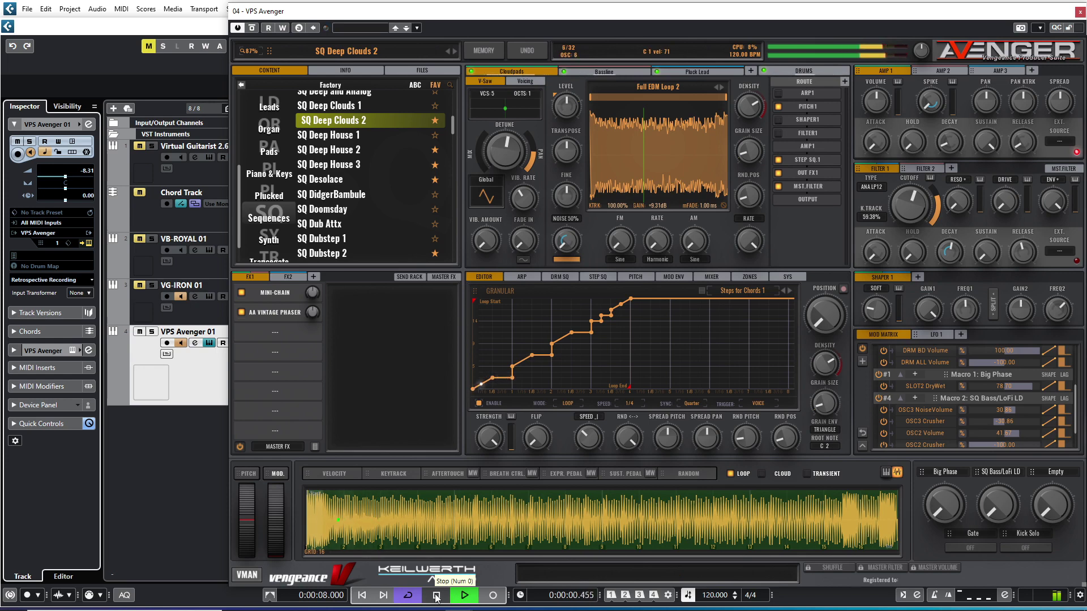
click(436, 596)
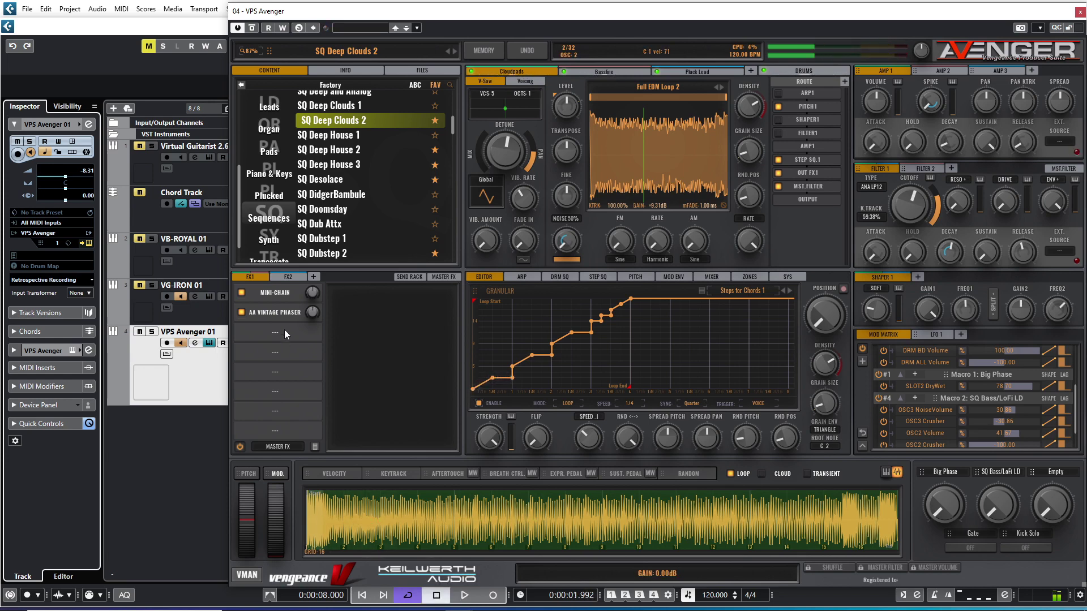
Audition SQ Deep House 2 over the loop while lowering the Add Organ macro slightly and raising Add Strings to full, and stop playback.
click(330, 150)
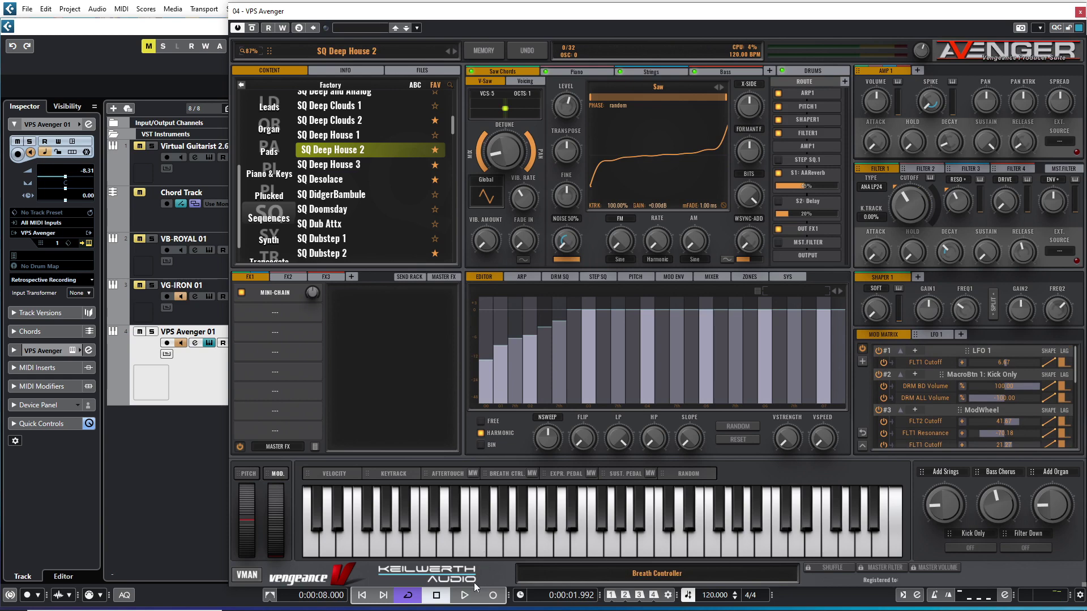
click(465, 595)
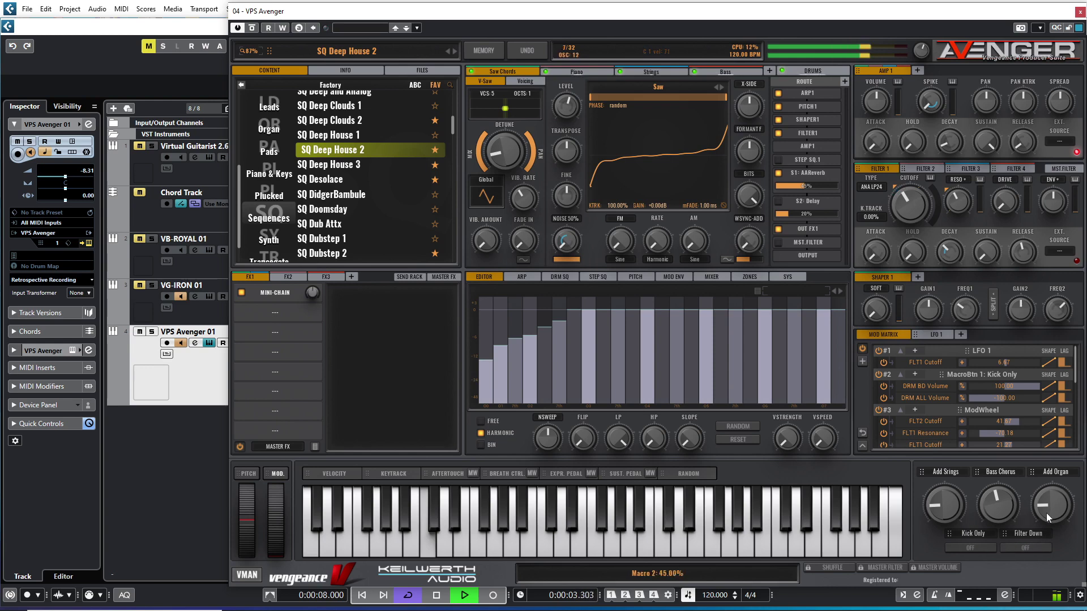
drag(1046, 457, 1031, 494)
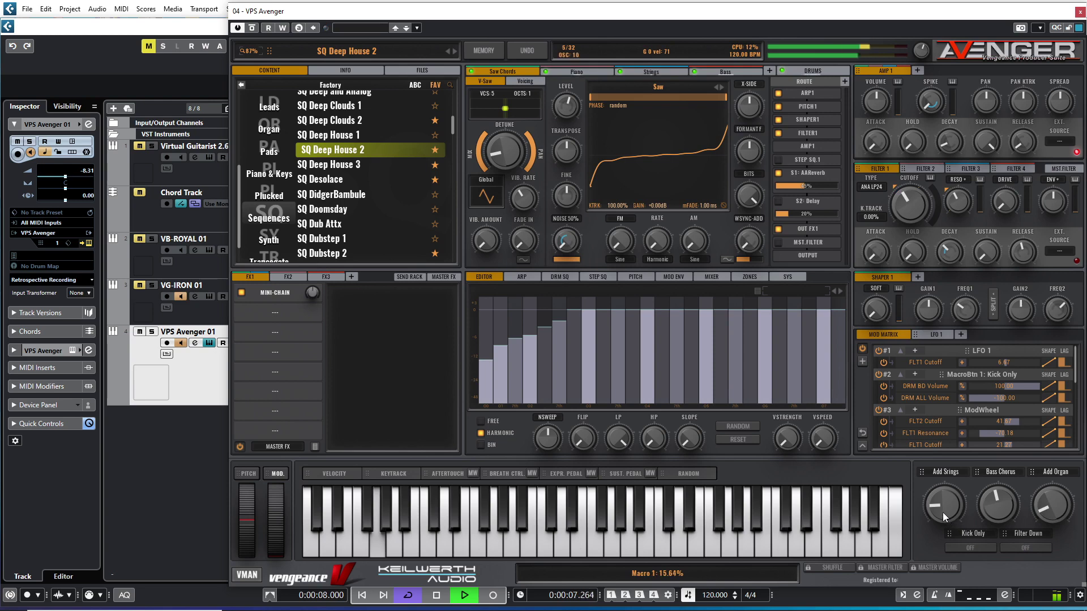
drag(942, 512, 907, 339)
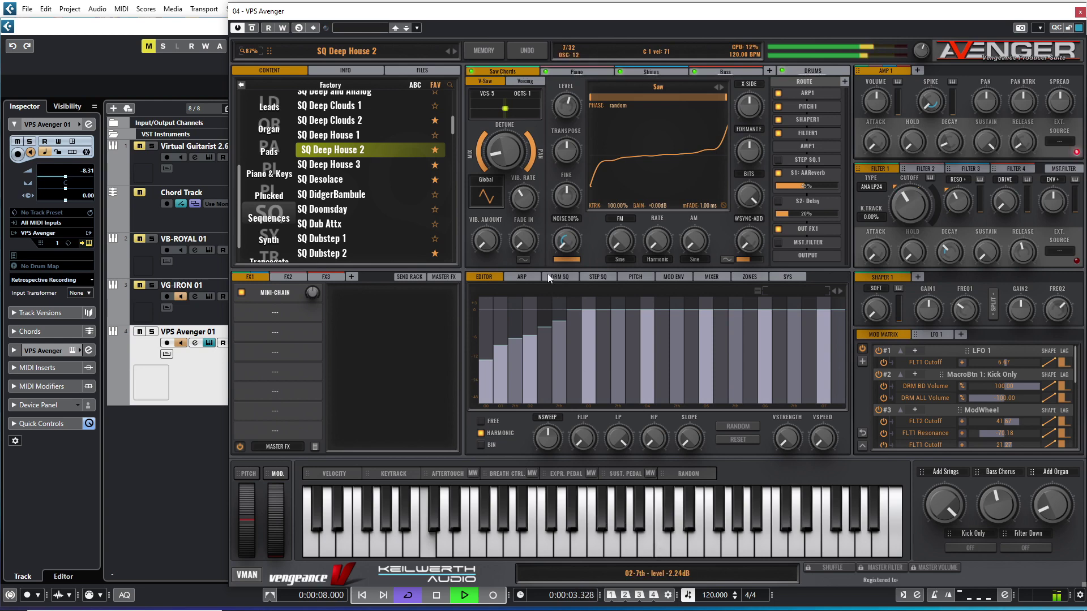
click(440, 596)
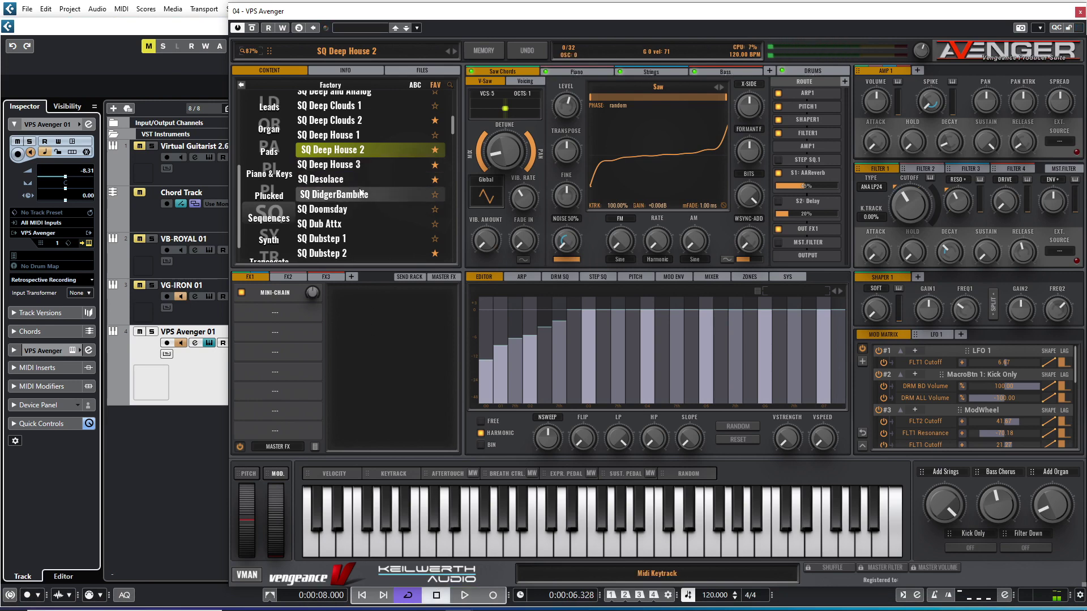
Audition the preset SQ Deep House 3 over the loop while raising the Stab Color macro to full, and stop playback.
click(342, 164)
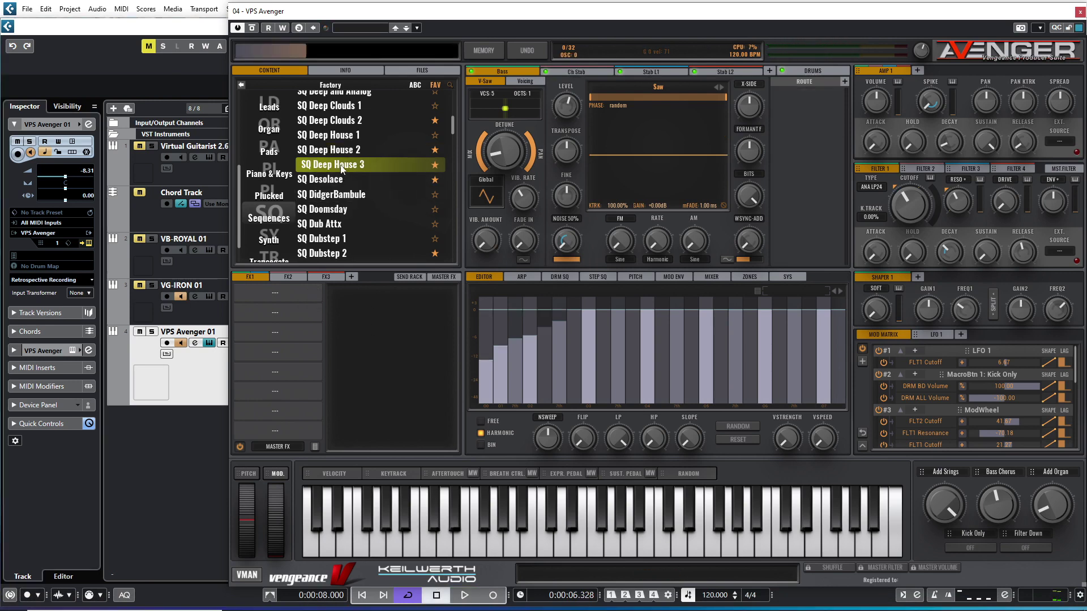
click(463, 595)
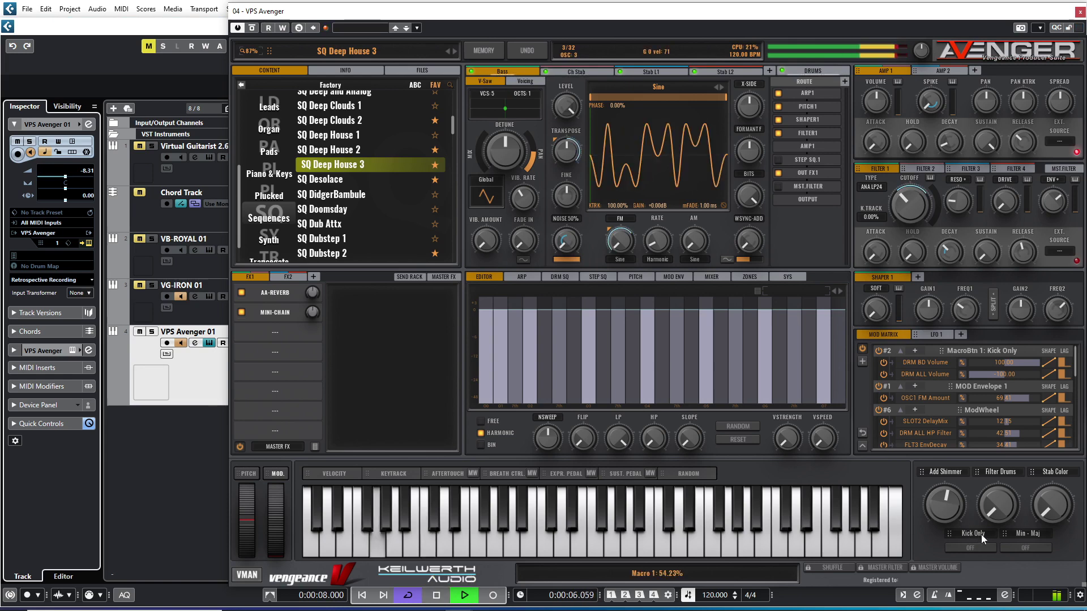
drag(1052, 510, 1051, 321)
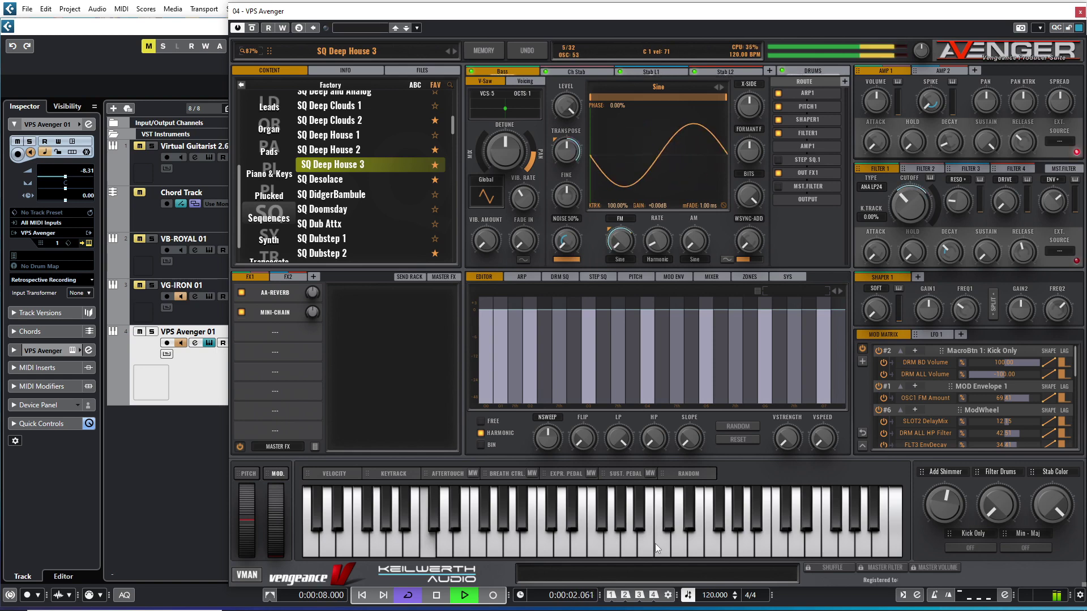
click(436, 595)
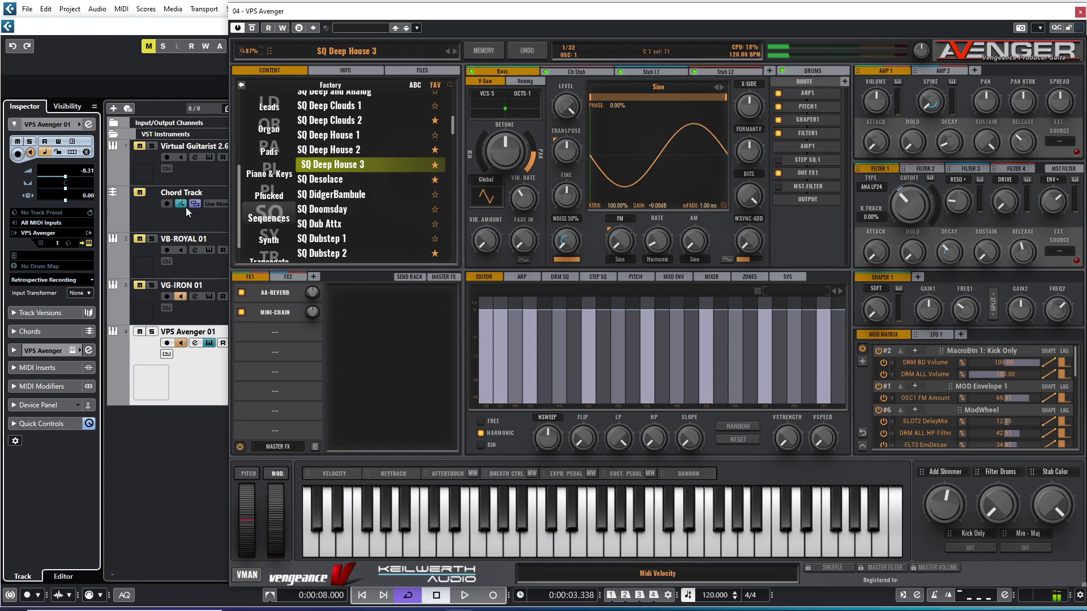
Load the preset SQ Desolace, listen to it from the start of the loop and stop the transport.
click(337, 180)
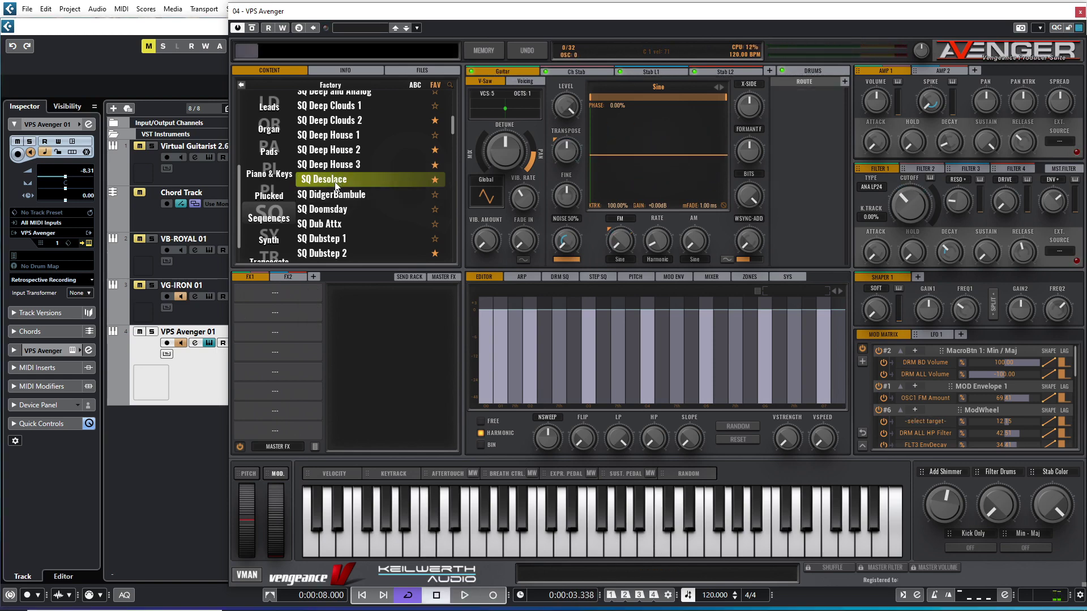
click(362, 595)
click(464, 595)
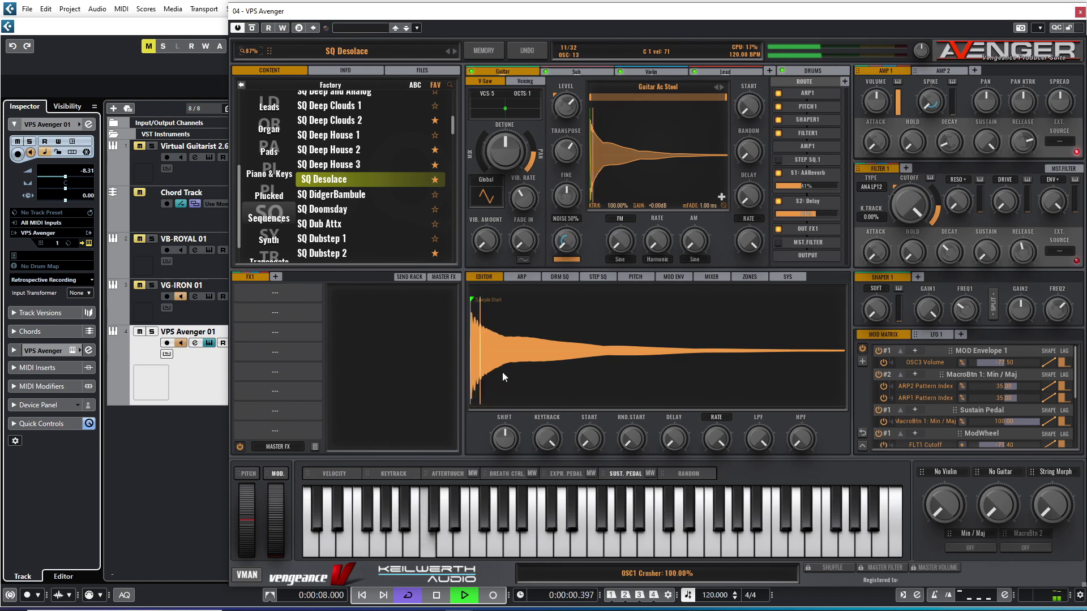
click(437, 596)
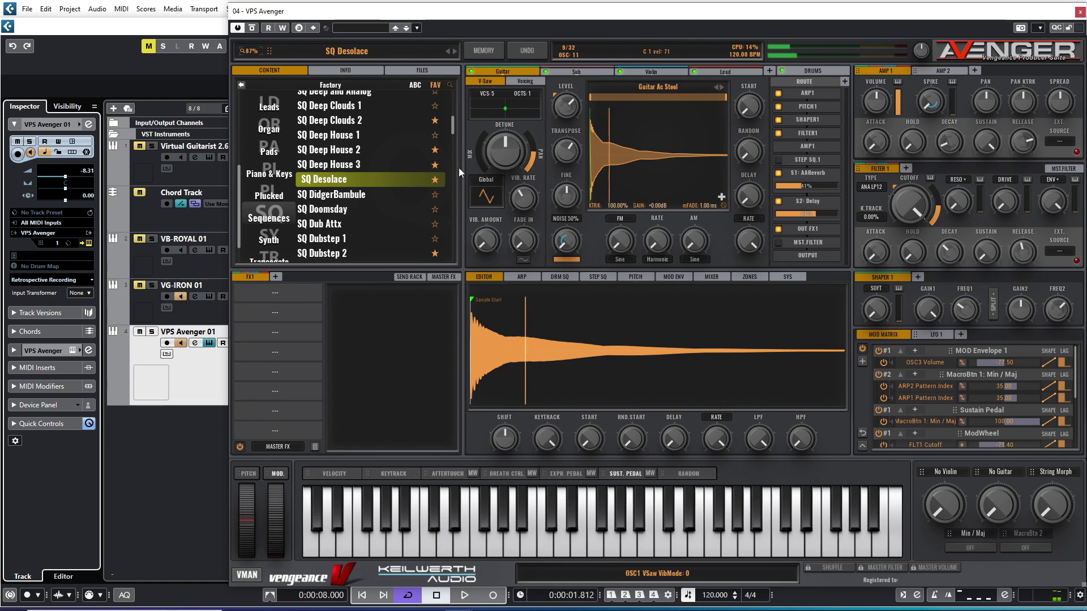
Load the preset SQ Dubstep 2 and start playing it over the loop.
drag(453, 126, 453, 133)
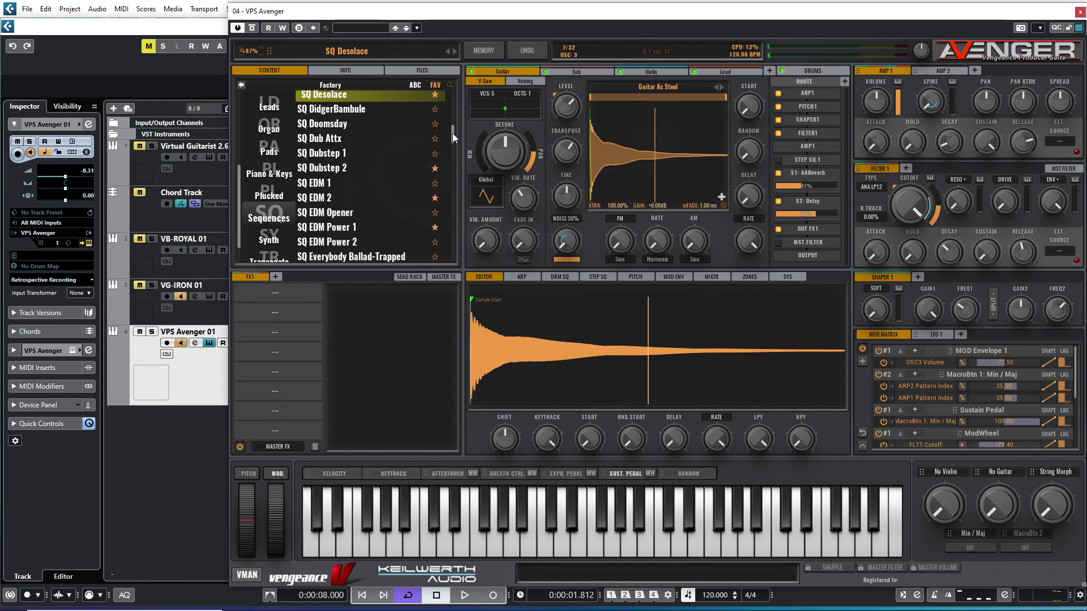
click(330, 168)
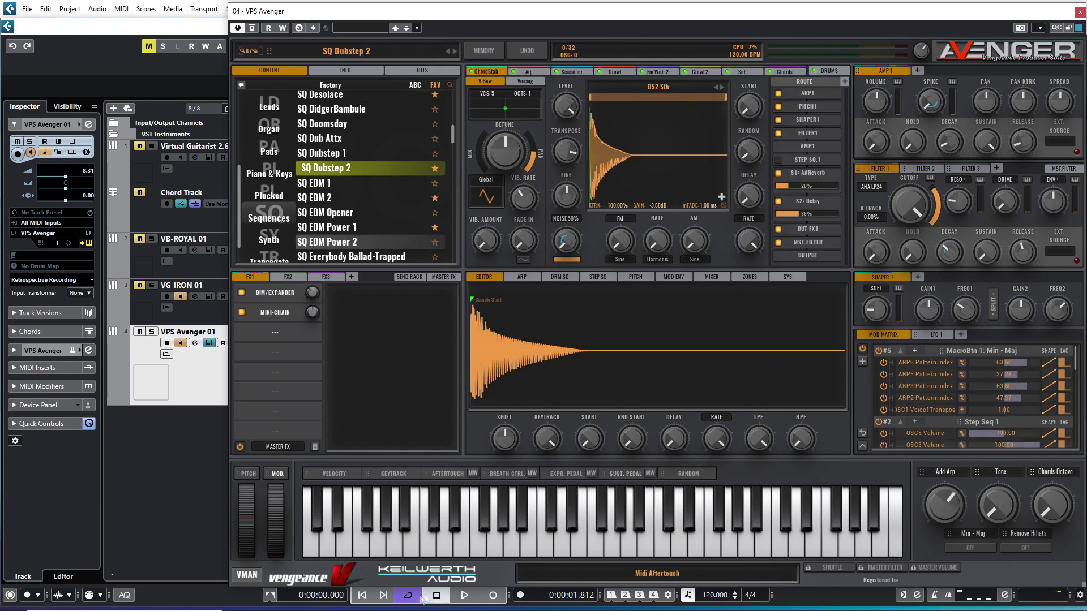
click(464, 596)
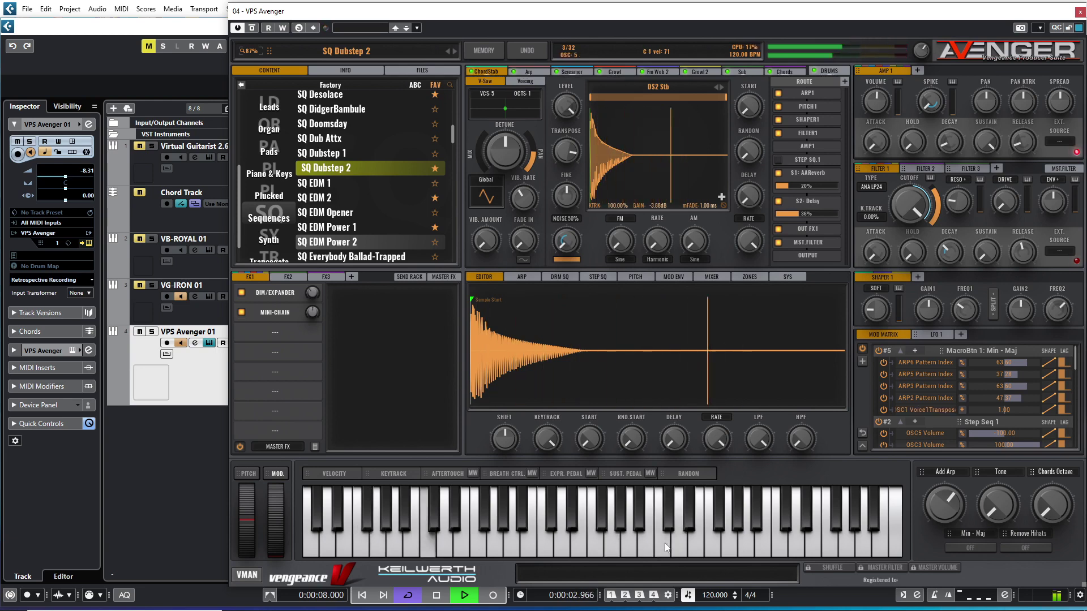
Reset the Add Arp macro, sweep the Tone macro up and back, switch Remove Hihats on and off, and stop playback.
double_click(951, 515)
drag(999, 503, 999, 456)
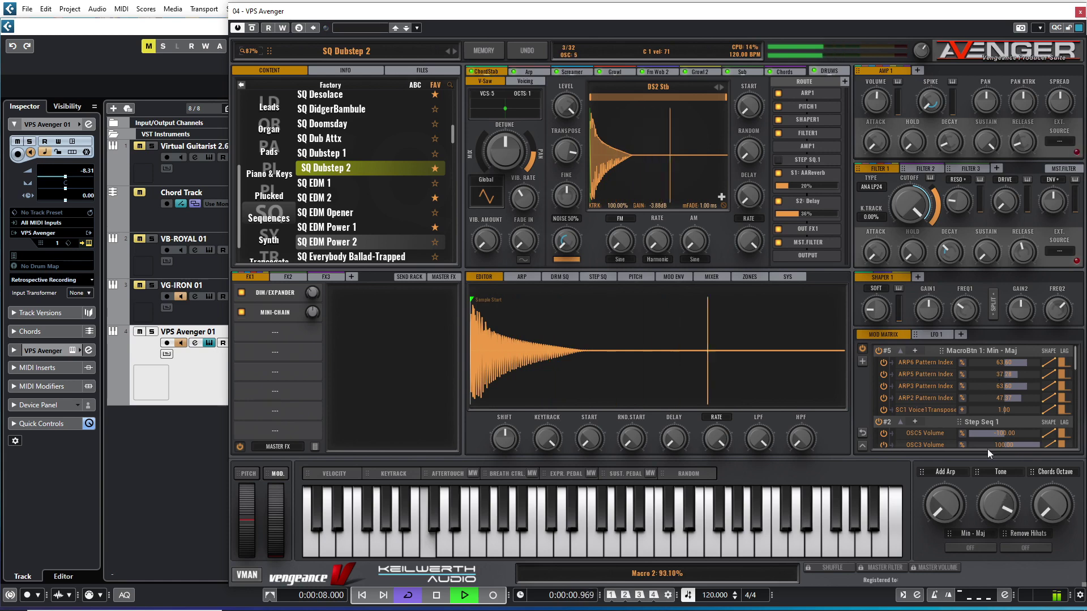
click(1026, 547)
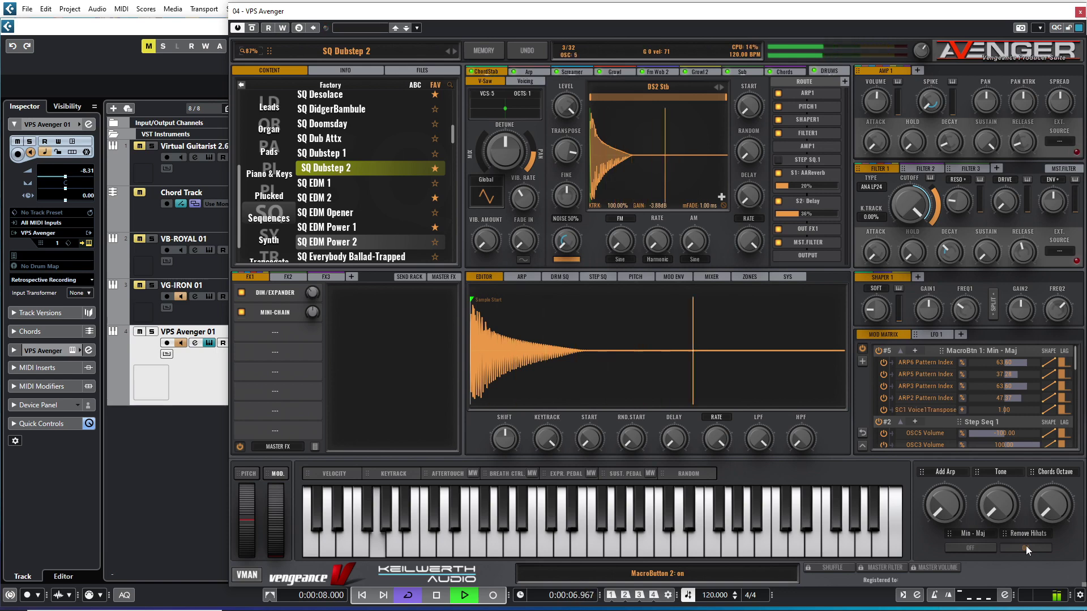
click(1026, 546)
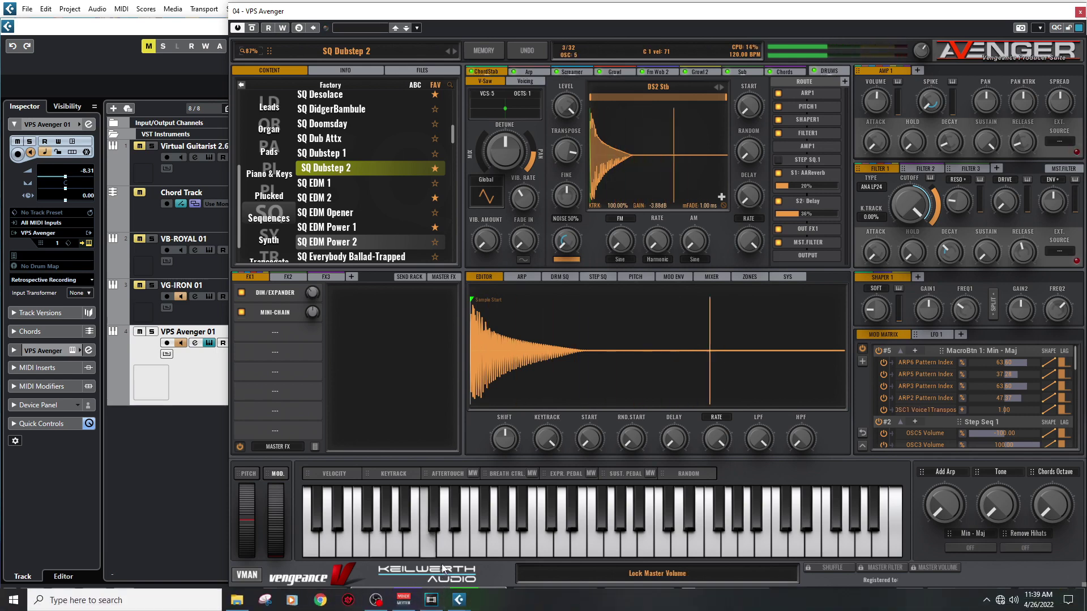
click(436, 595)
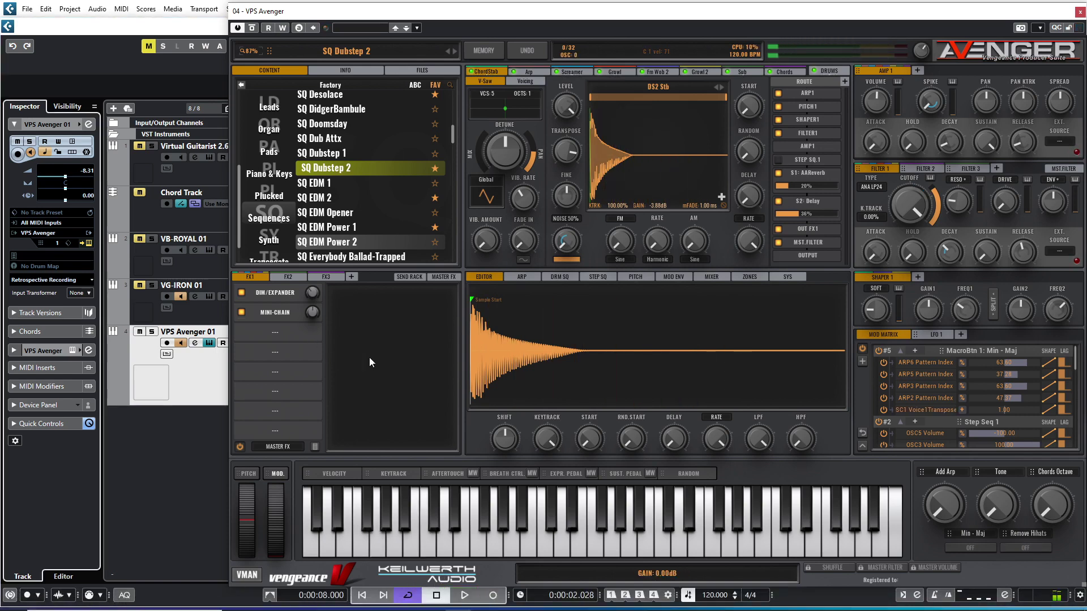
Load the preset SQ EDM 2, play it over the loop and repeatedly sweep the Riser macro up and back to 0%.
click(332, 201)
click(465, 595)
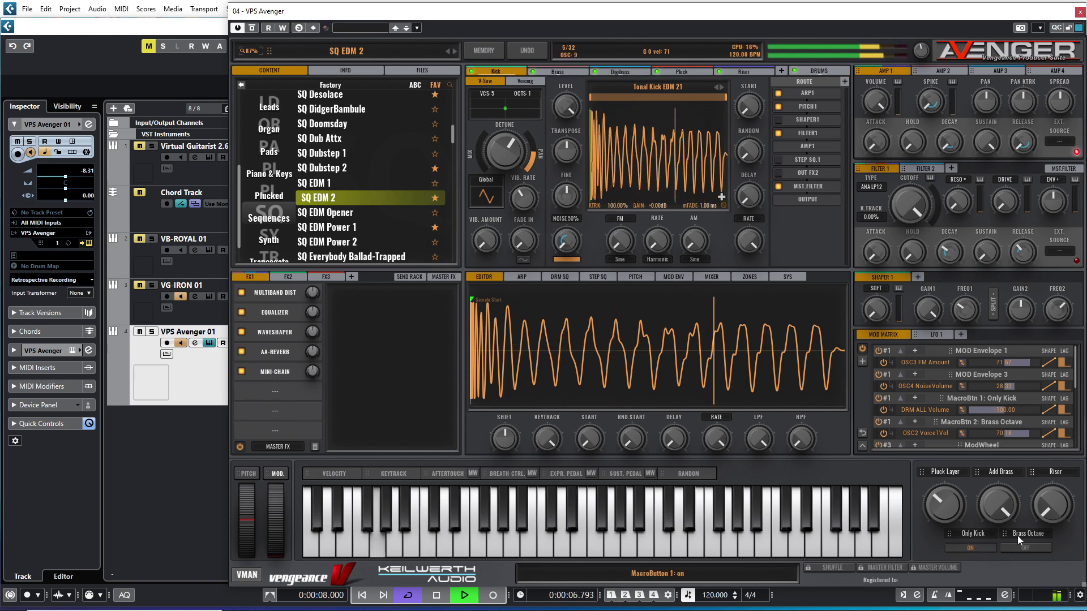
drag(1054, 513, 1053, 393)
drag(1047, 433, 1035, 548)
drag(1047, 501, 1080, 396)
drag(1071, 433, 1062, 562)
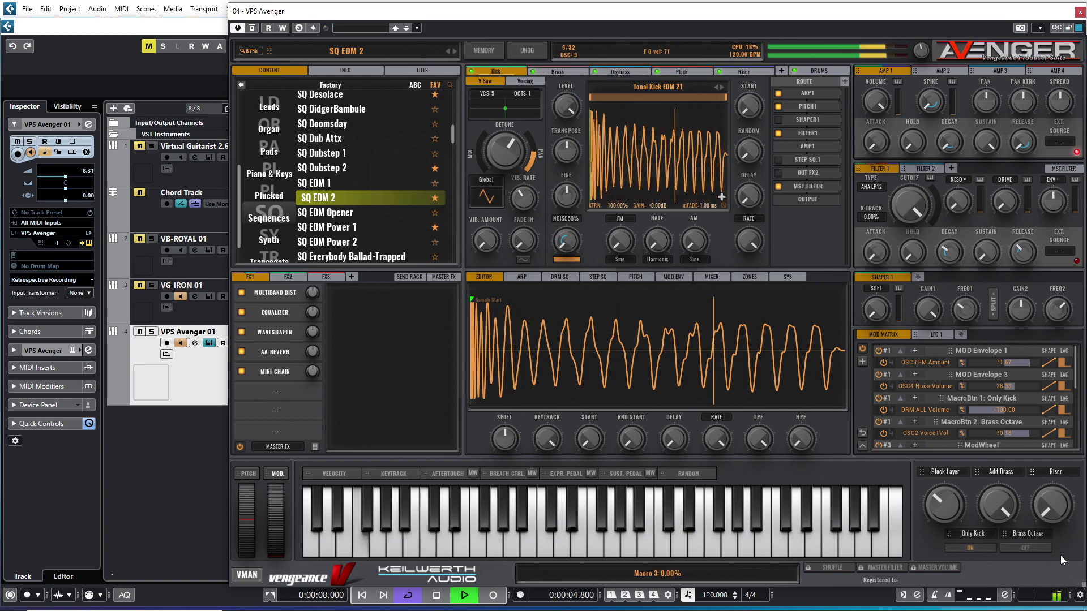
mouse_move(1061, 525)
mouse_down()
mouse_move(1056, 399)
mouse_move(1056, 516)
mouse_up()
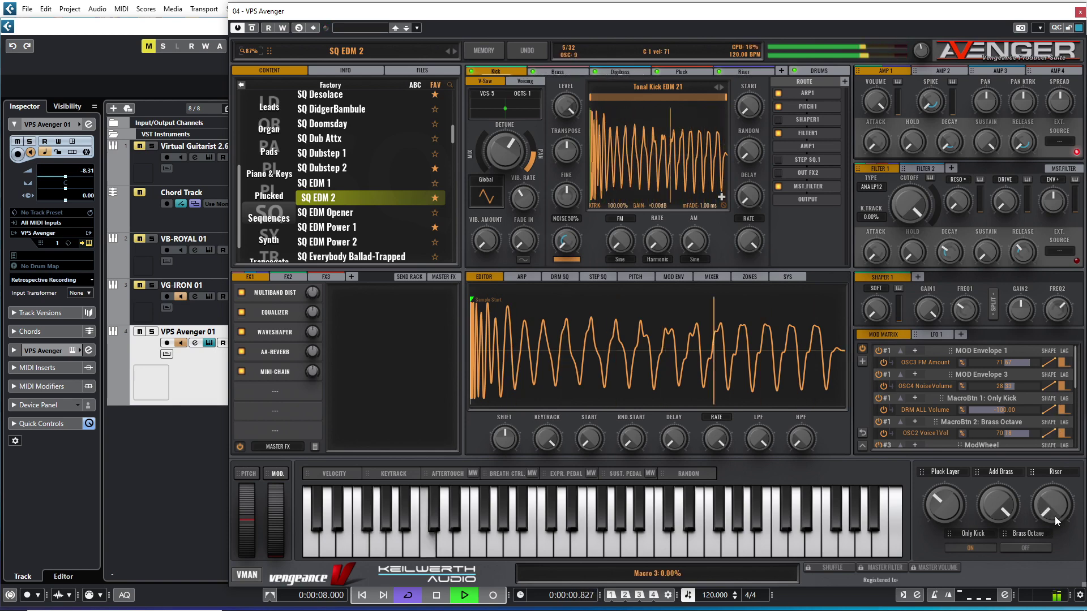
drag(1054, 511, 1054, 412)
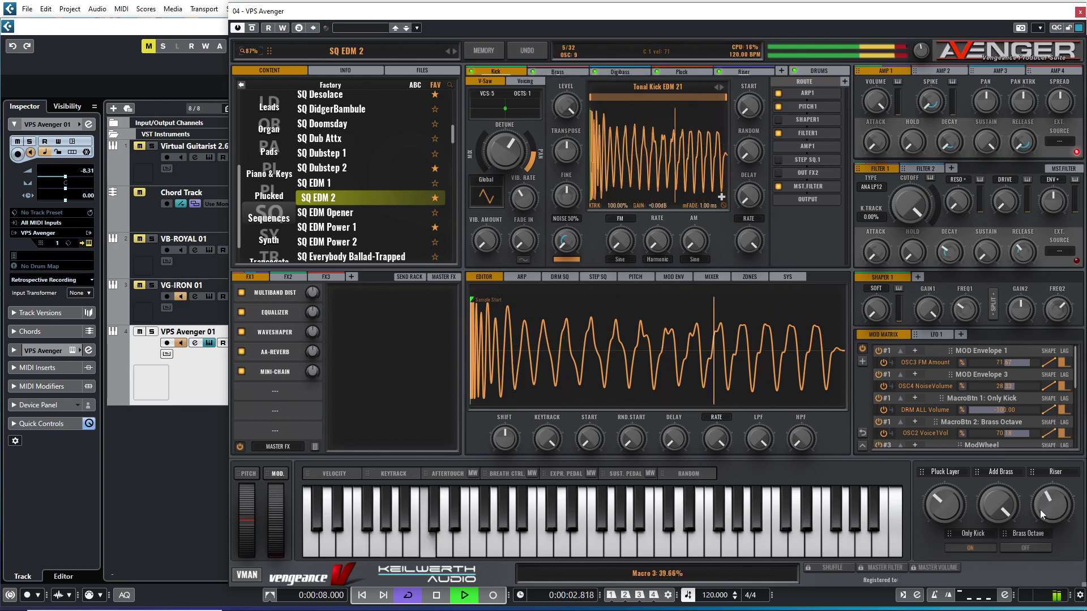
mouse_move(1000, 515)
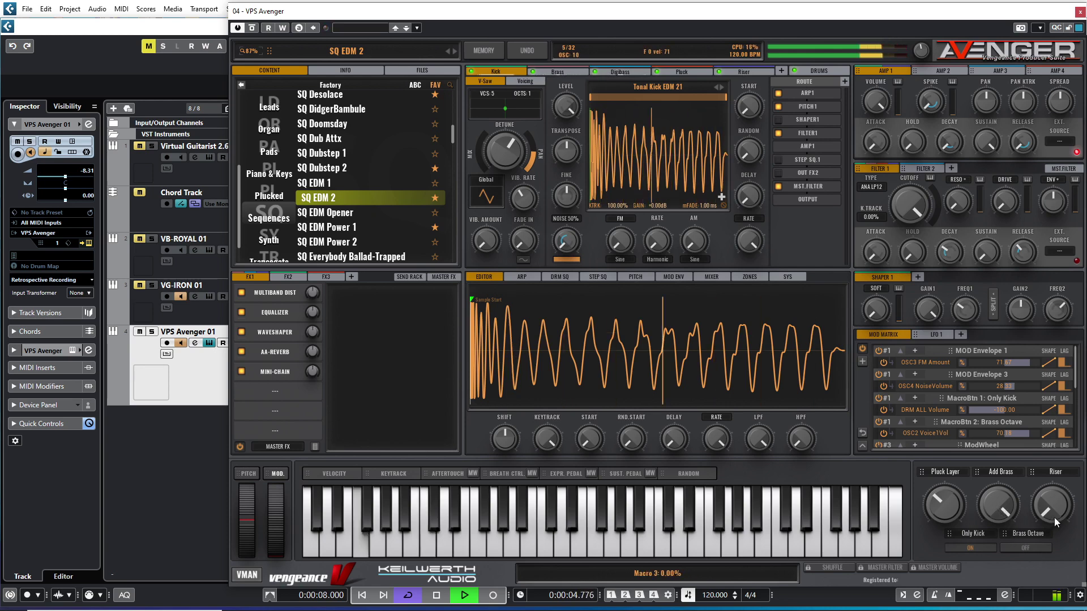
drag(1054, 516, 1056, 379)
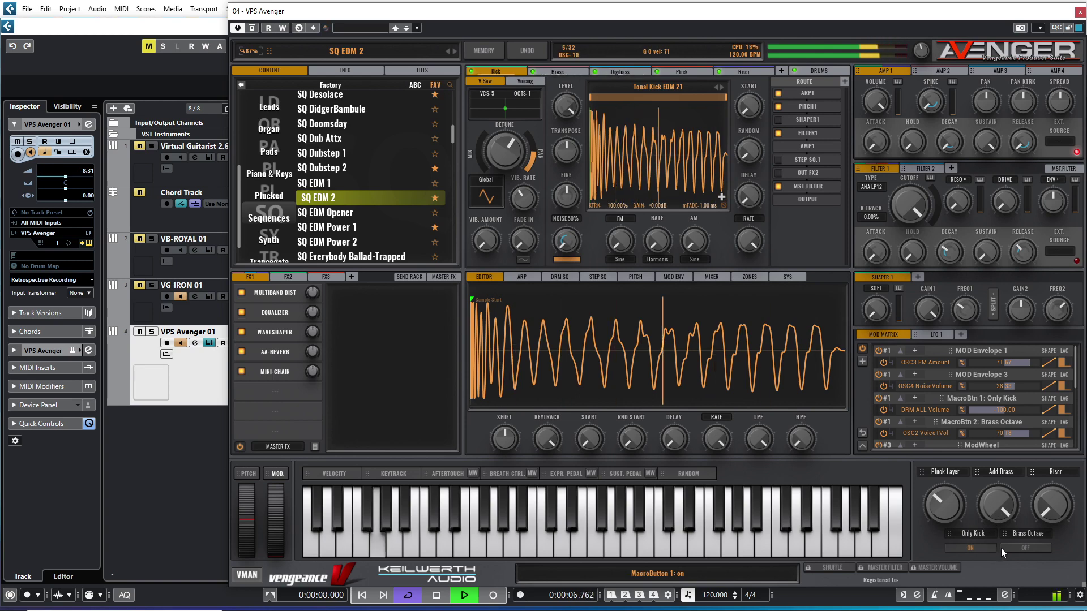
Switch Brass Octave on and off while lowering the Add Brass and Pluck Layer macros to 0%.
click(1027, 547)
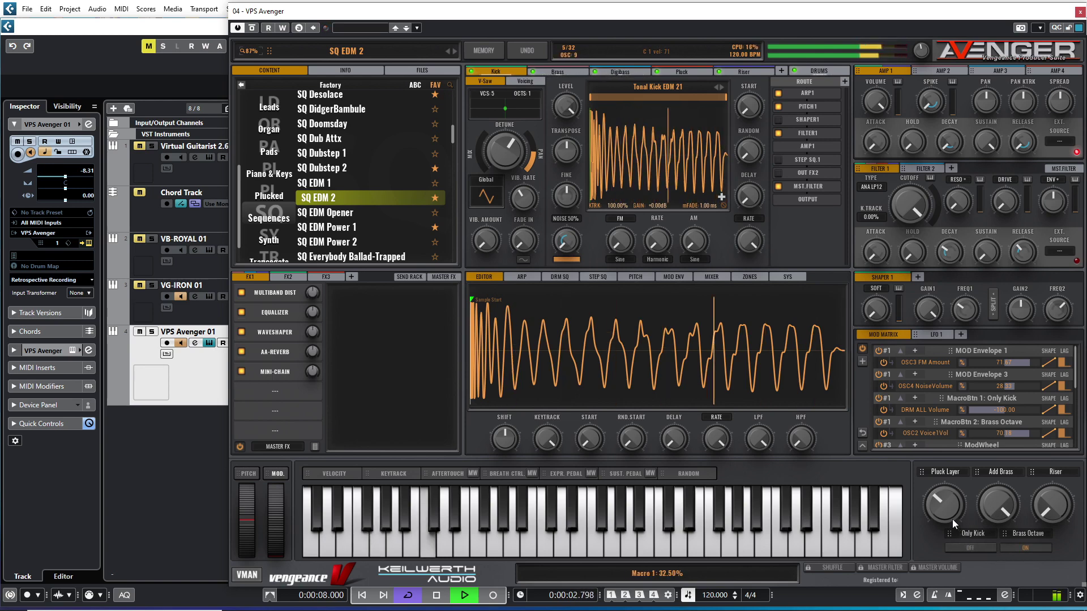
drag(996, 539, 997, 600)
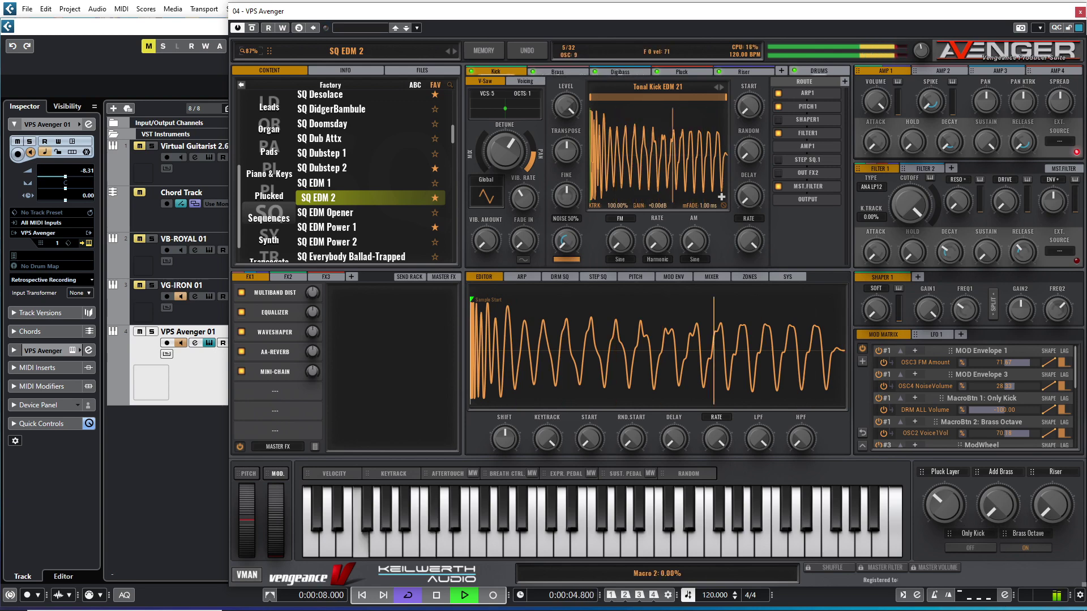
click(1029, 546)
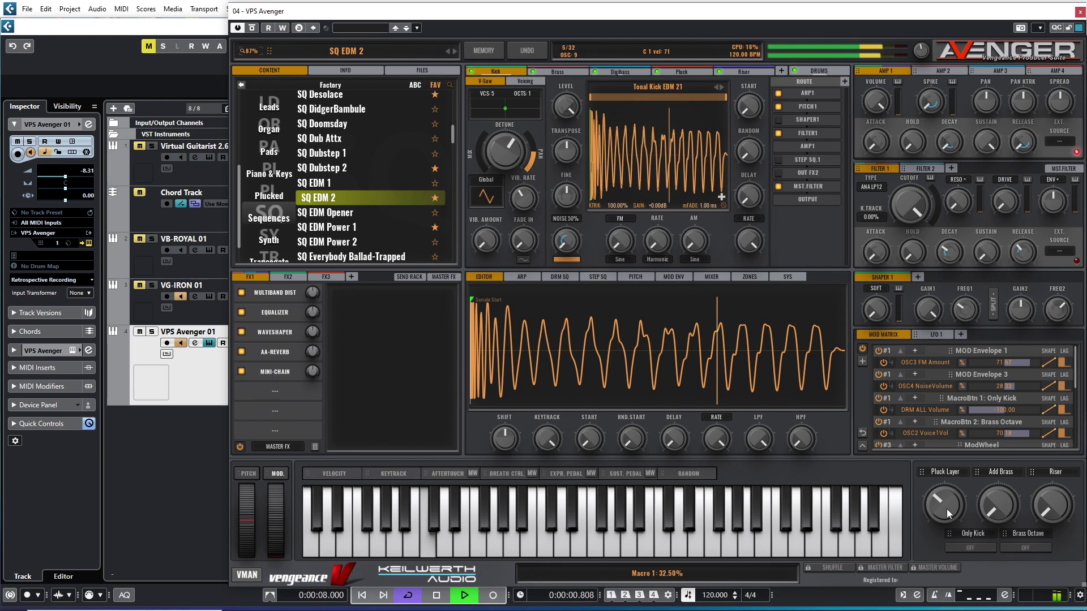
drag(944, 504, 921, 558)
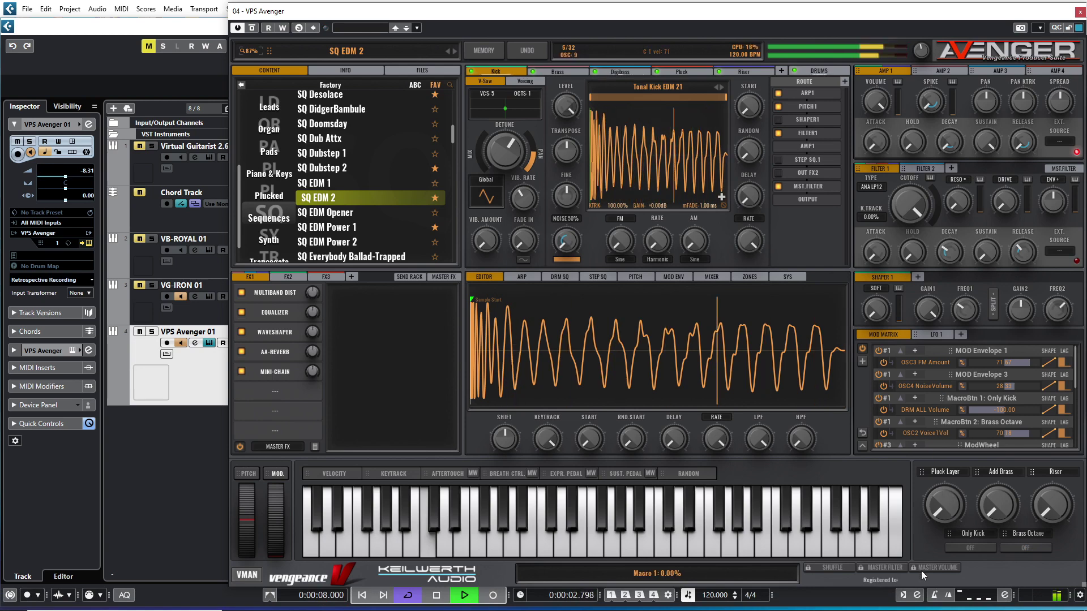
Raise the Riser macro once more, return it to 0% and stop playback.
drag(1055, 515, 1062, 387)
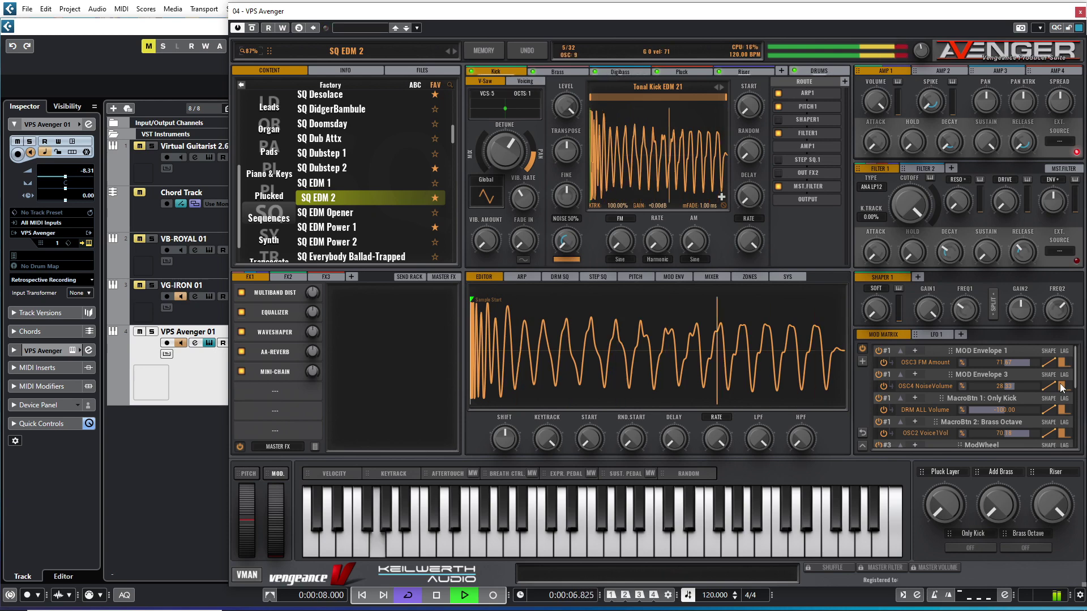
drag(1054, 505, 984, 592)
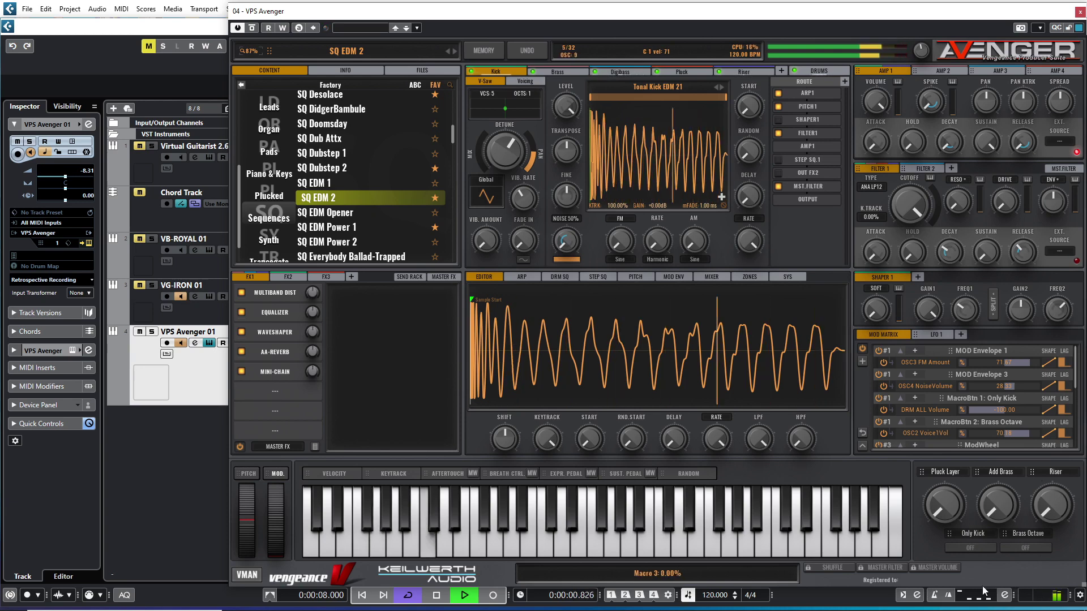
click(437, 598)
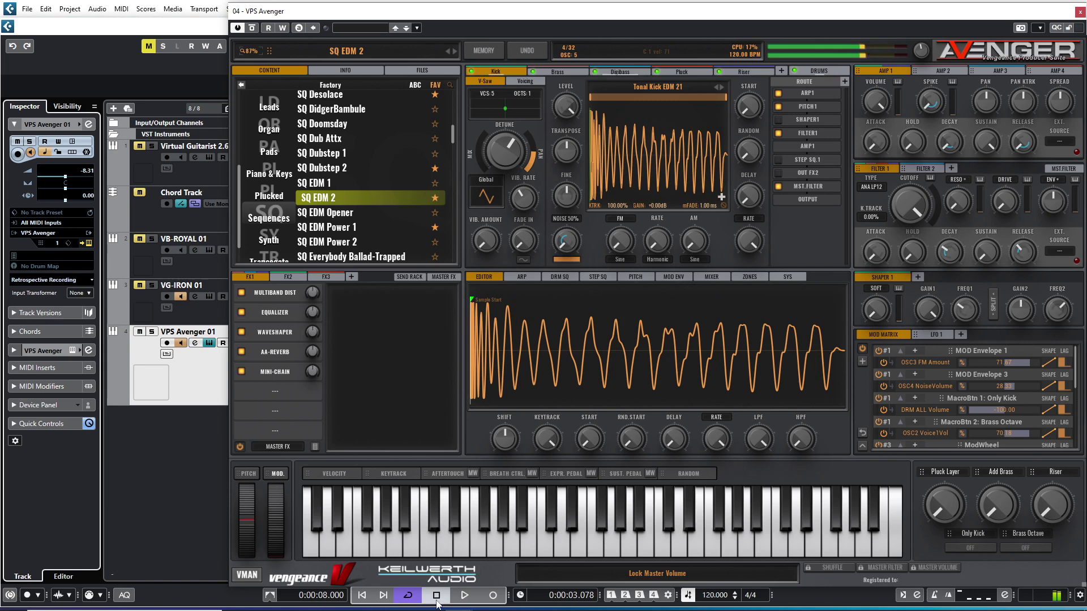
Load the preset SQ EDM Power 1, listen to it from the start of the loop and stop the transport.
click(349, 228)
click(361, 596)
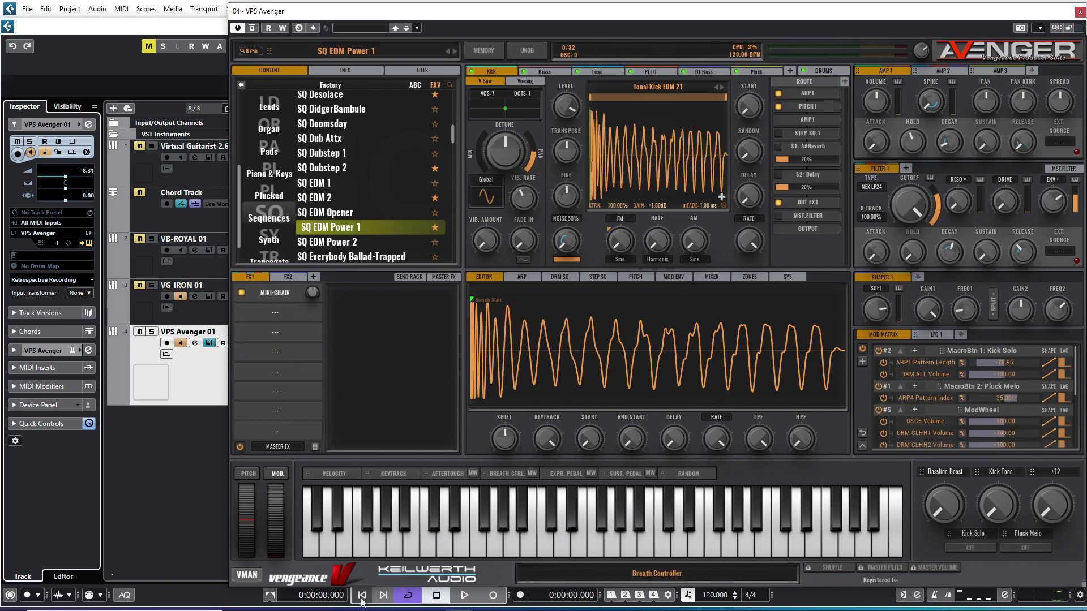
click(465, 595)
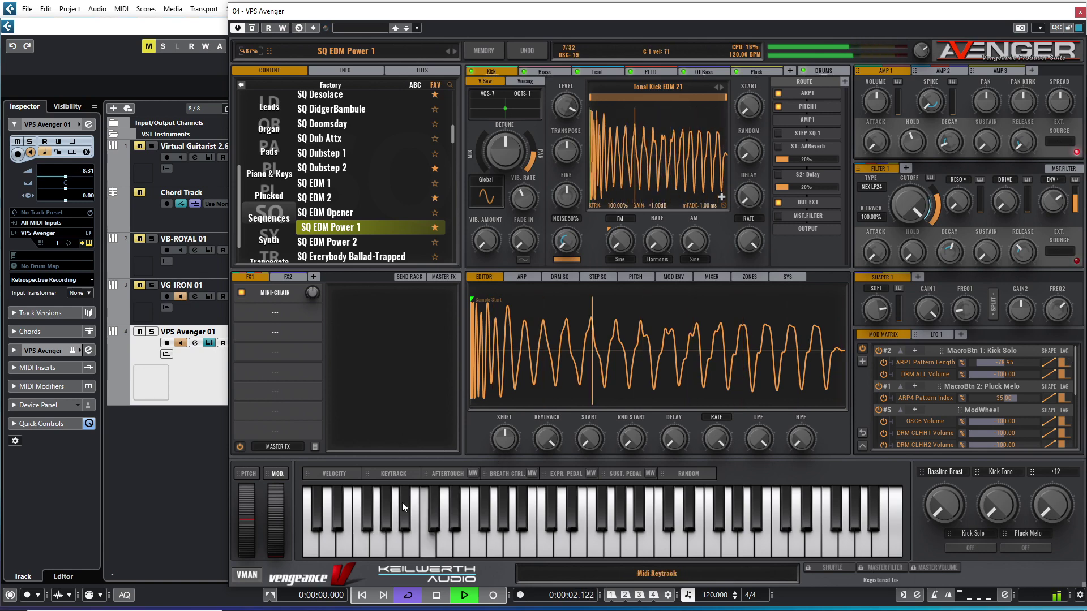
click(436, 595)
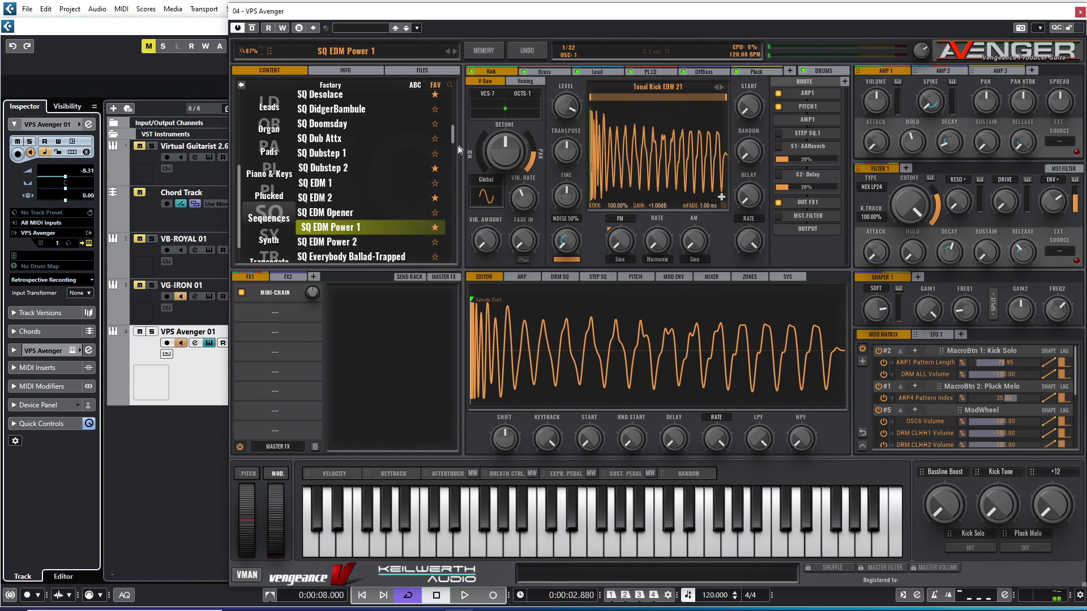
Load the preset SQ Feel The Difference, play it from the start of the loop and switch the Variation macro on and off.
scroll(453, 133, down, 2)
click(327, 192)
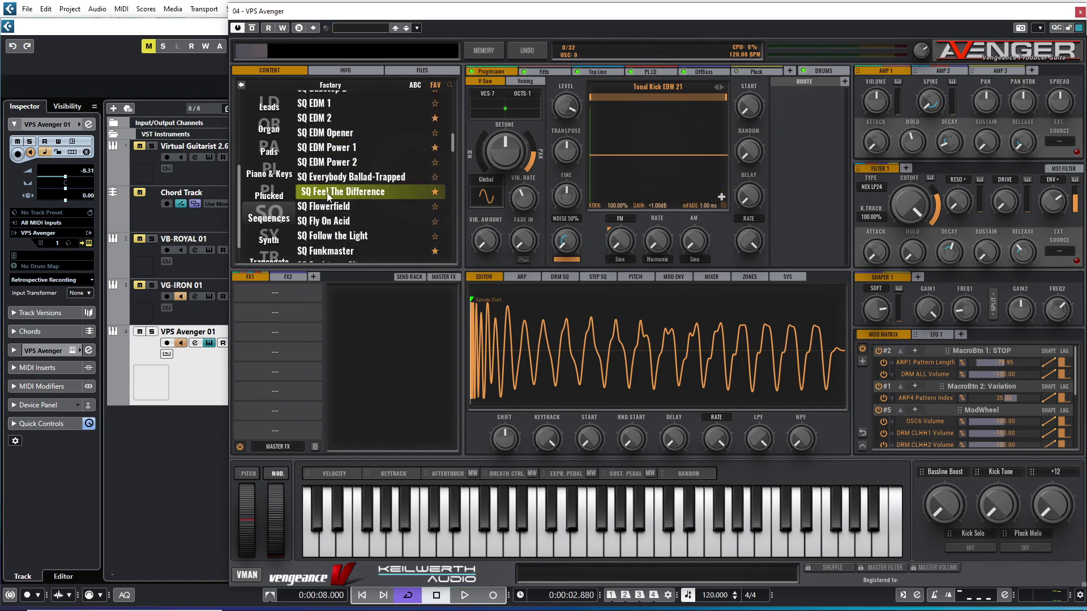
click(362, 595)
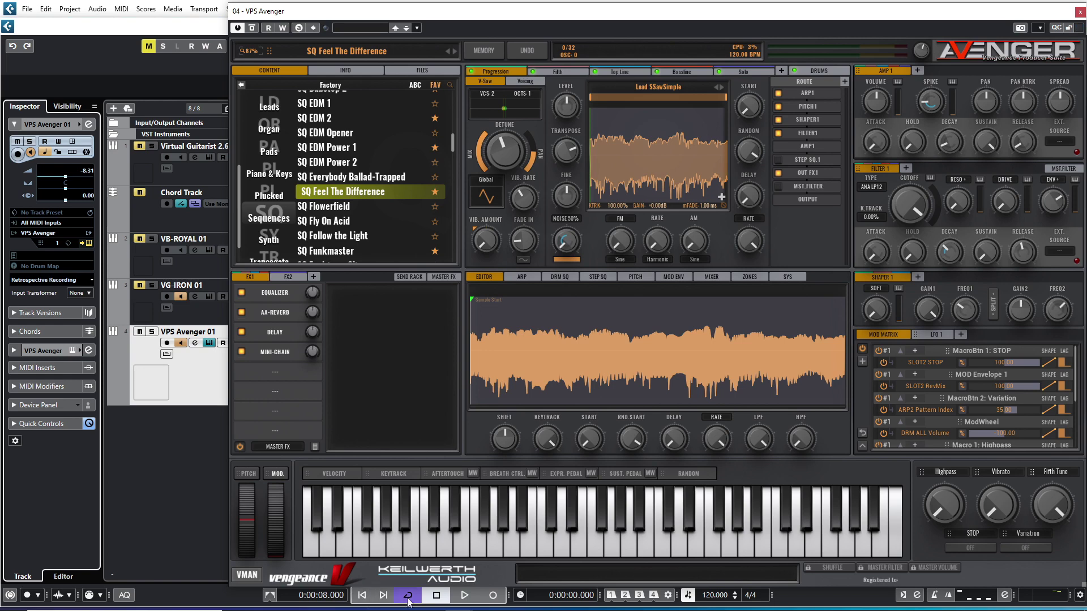
click(464, 594)
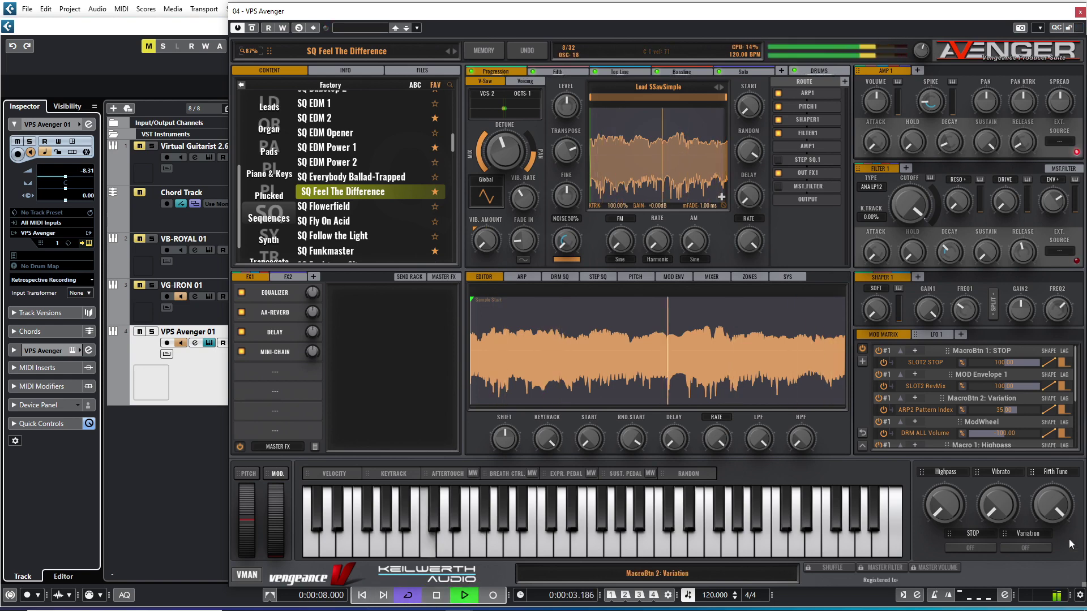
click(1027, 548)
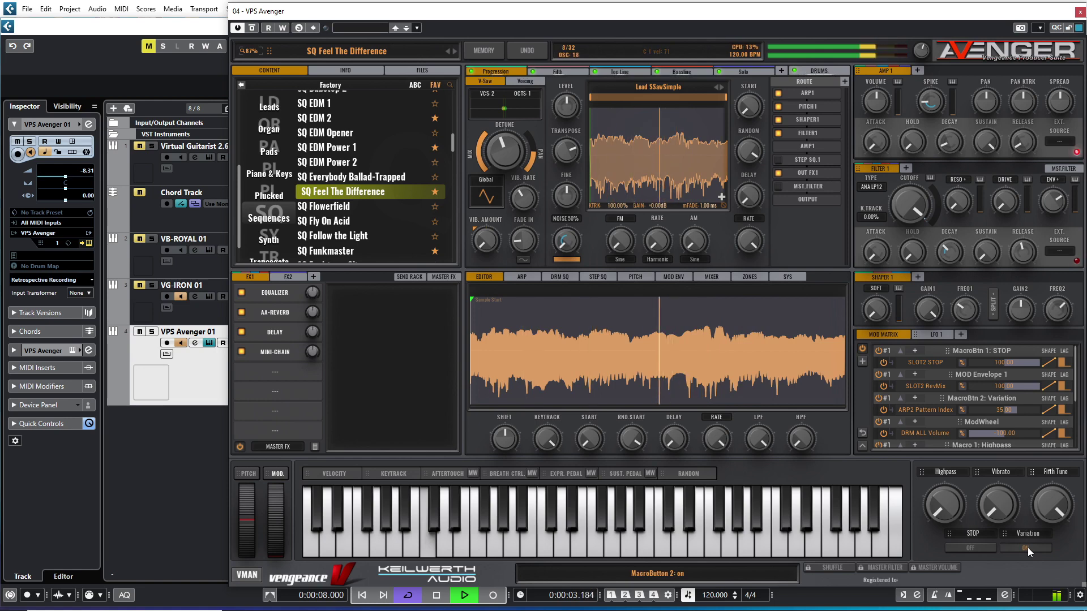
click(1027, 548)
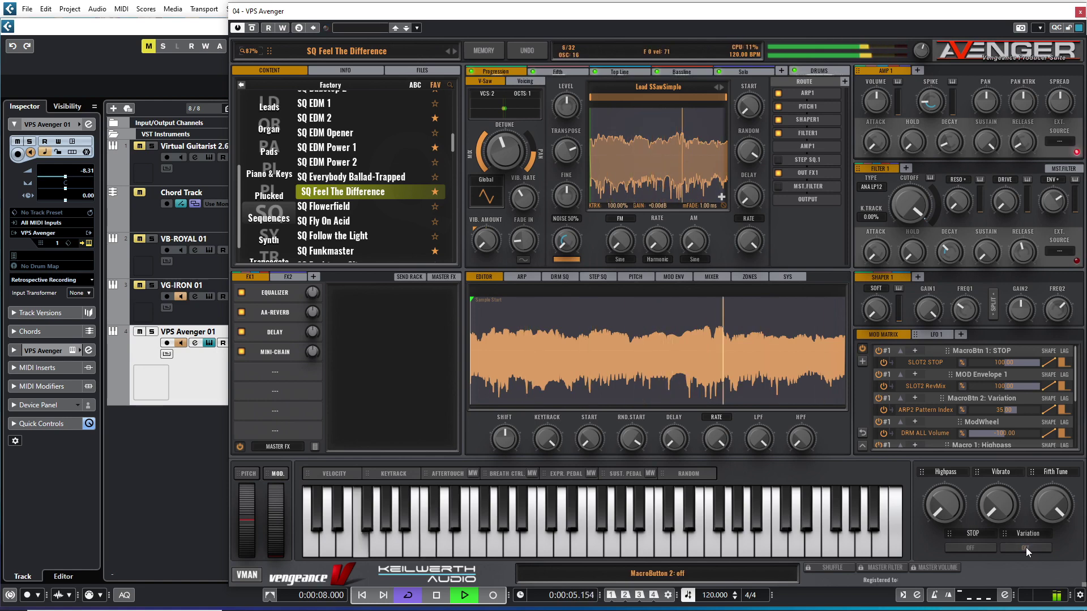
Sweep the Vibrato macro and the Highpass macro up and back down during playback.
drag(1000, 516, 989, 339)
drag(966, 424, 958, 564)
drag(945, 515, 953, 337)
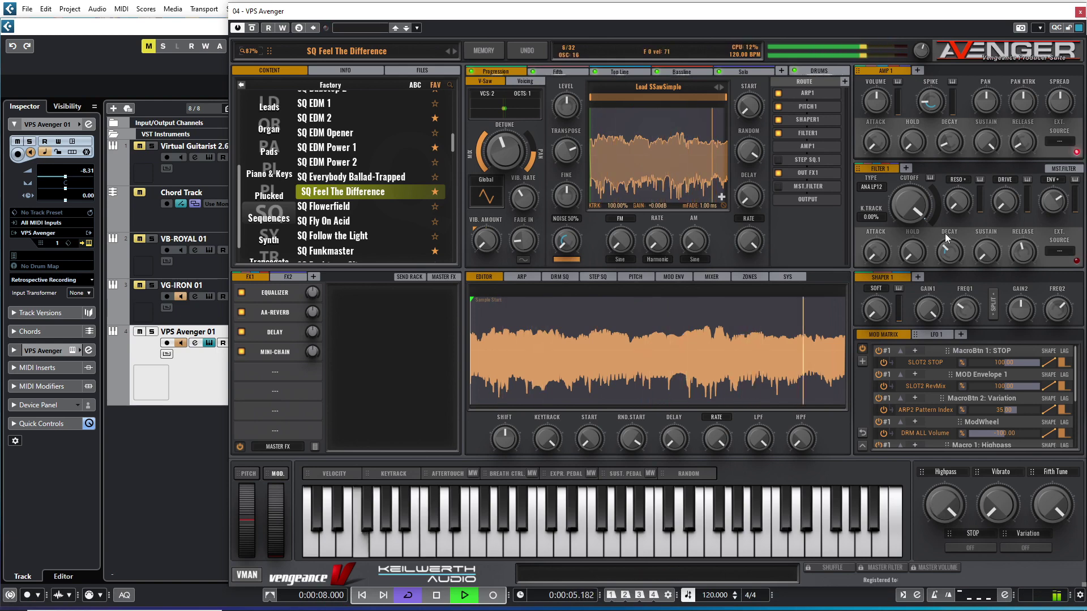
drag(944, 503, 934, 583)
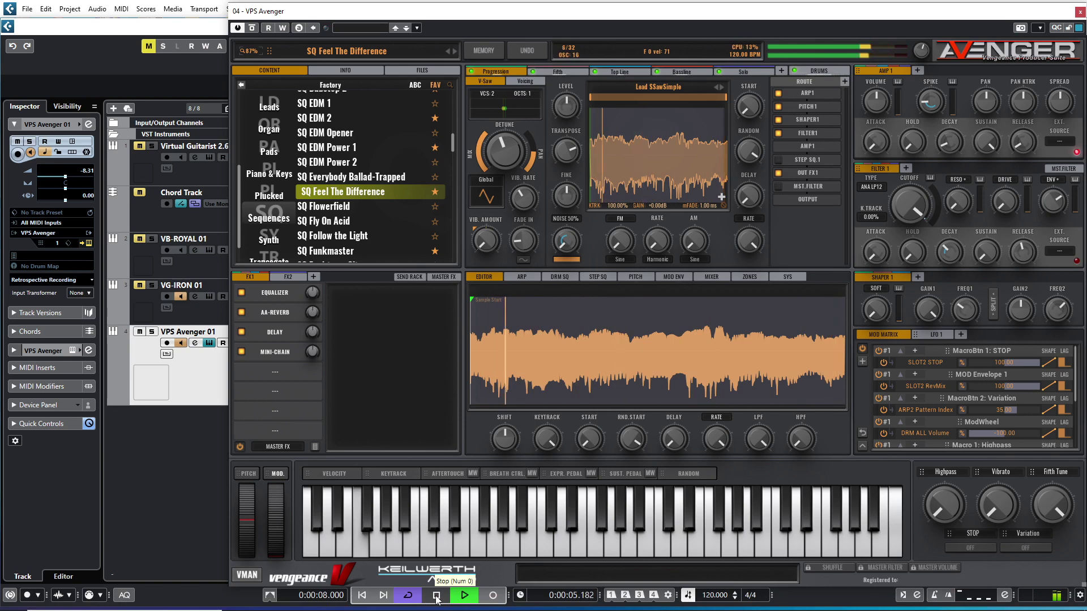
Toggle Variation on and off again, return the Highpass macro to 0% and stop playback.
click(1030, 545)
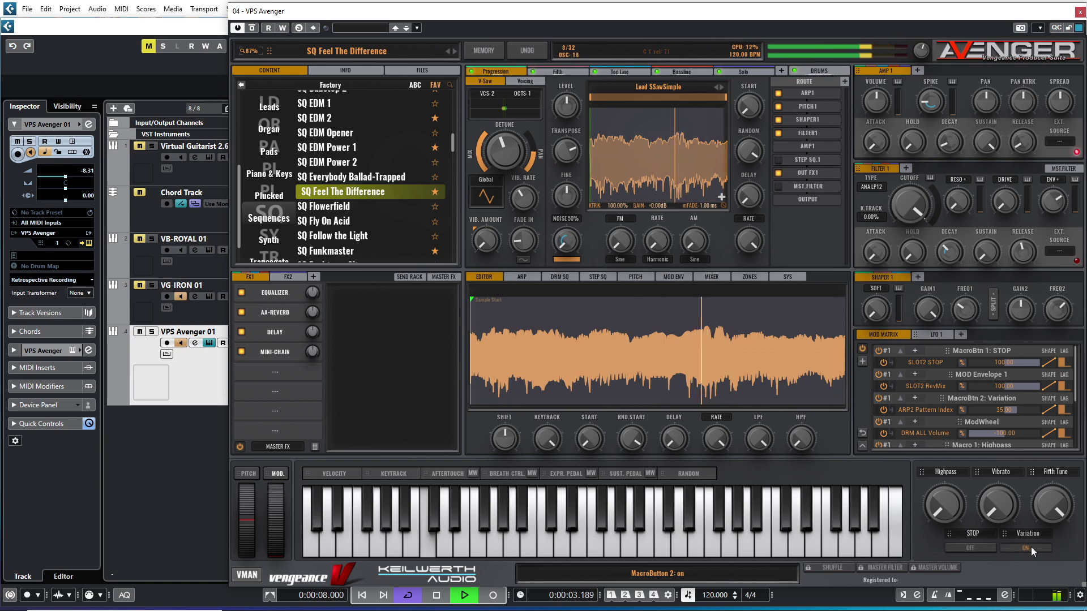
click(1031, 546)
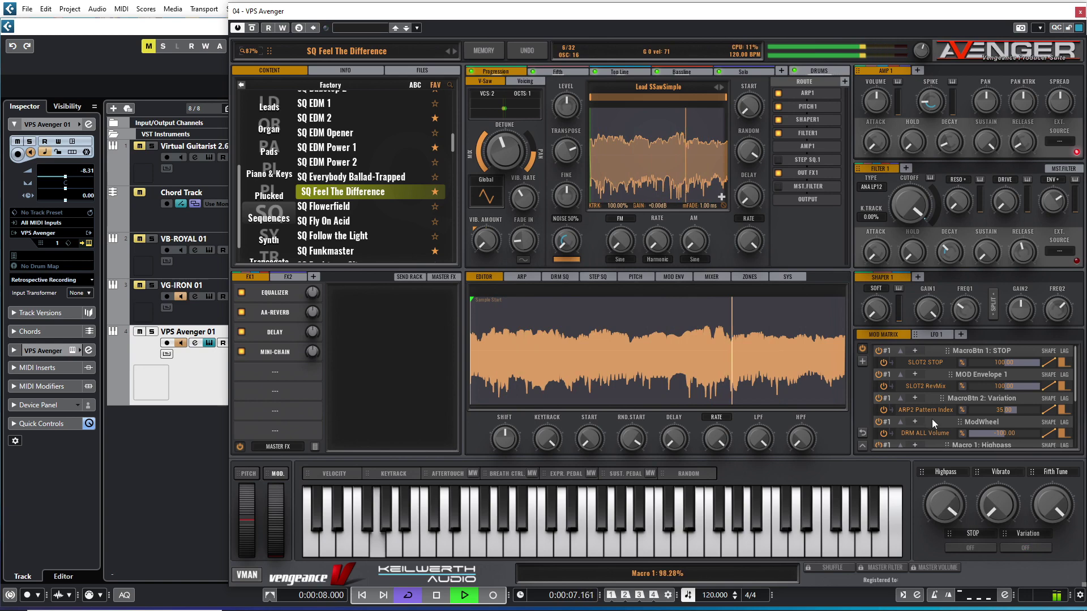
drag(944, 505, 940, 560)
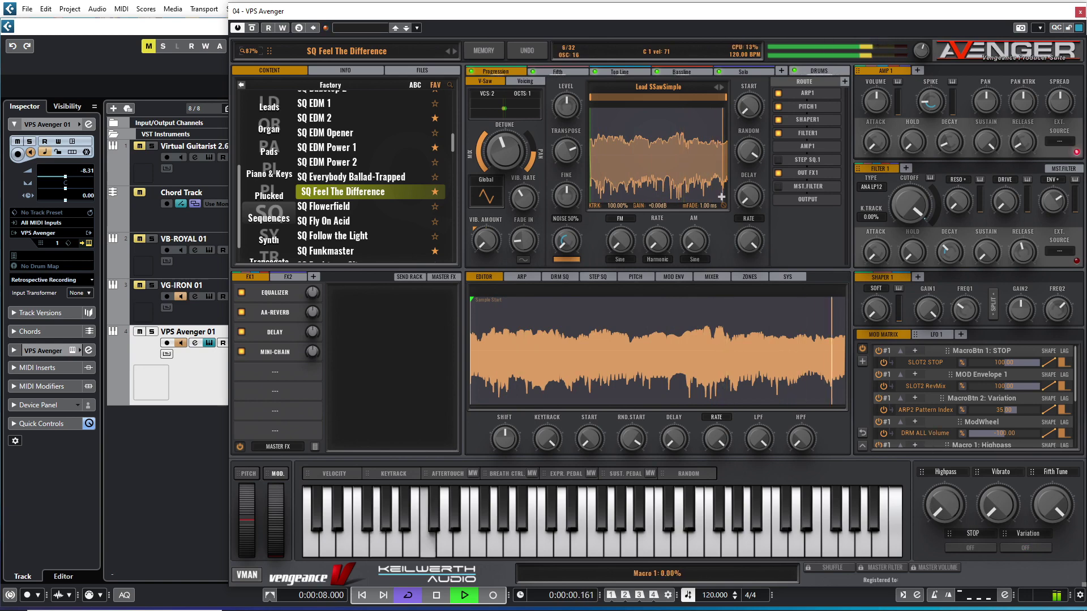
click(436, 597)
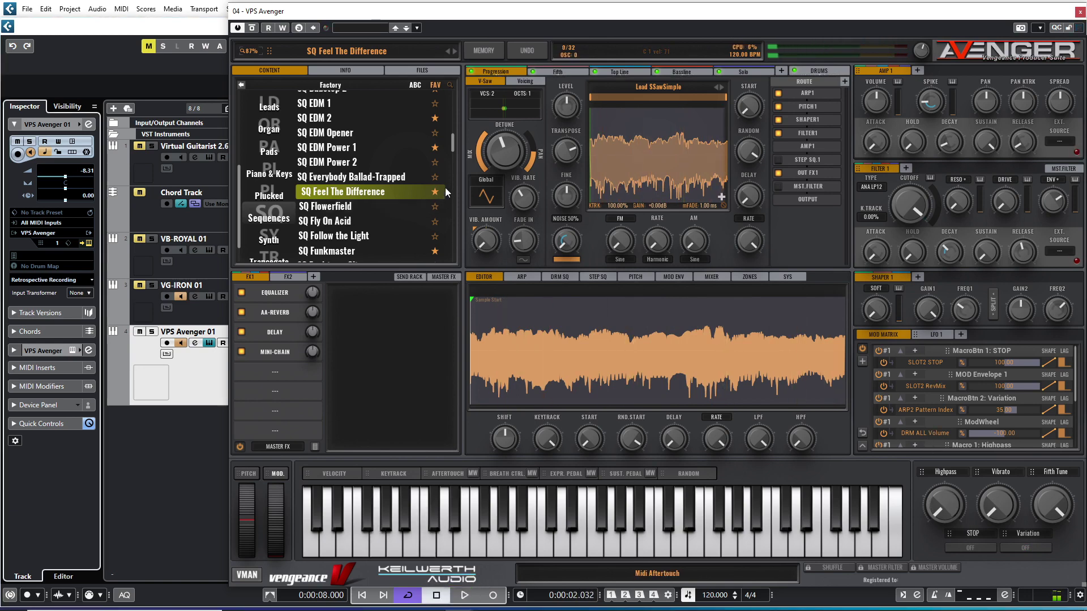
Load the preset SQ Funkmaster and play it over the loop while browsing further down the sequence presets.
click(359, 253)
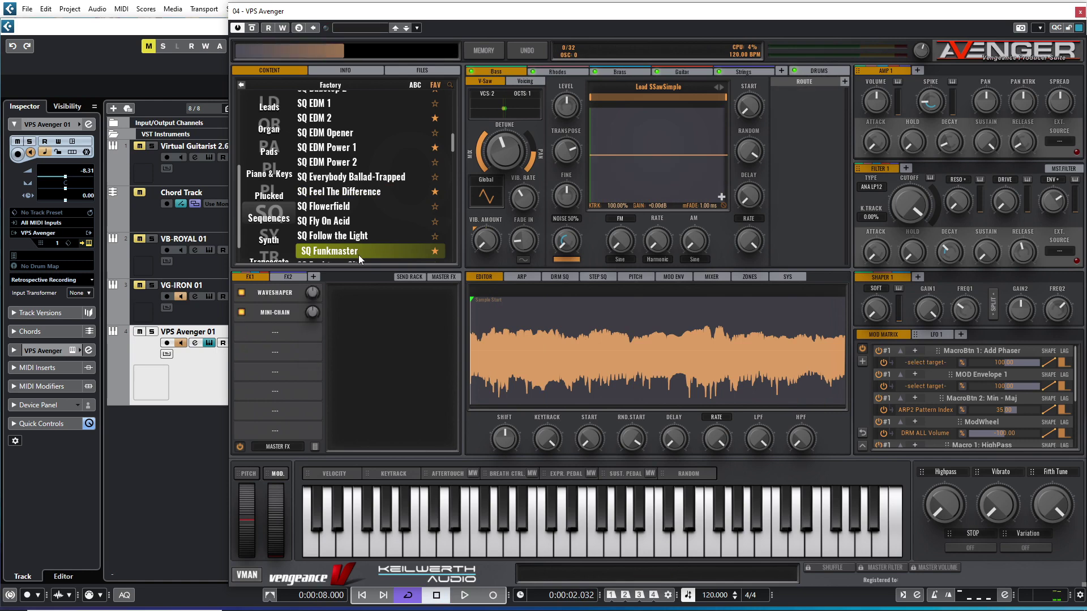
click(470, 597)
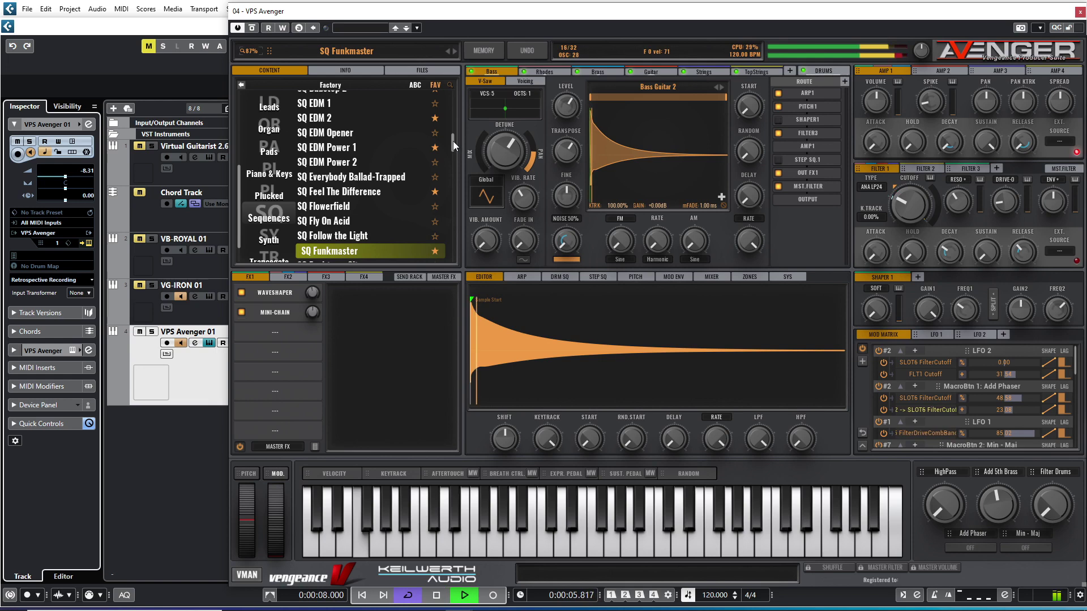
drag(452, 141, 453, 157)
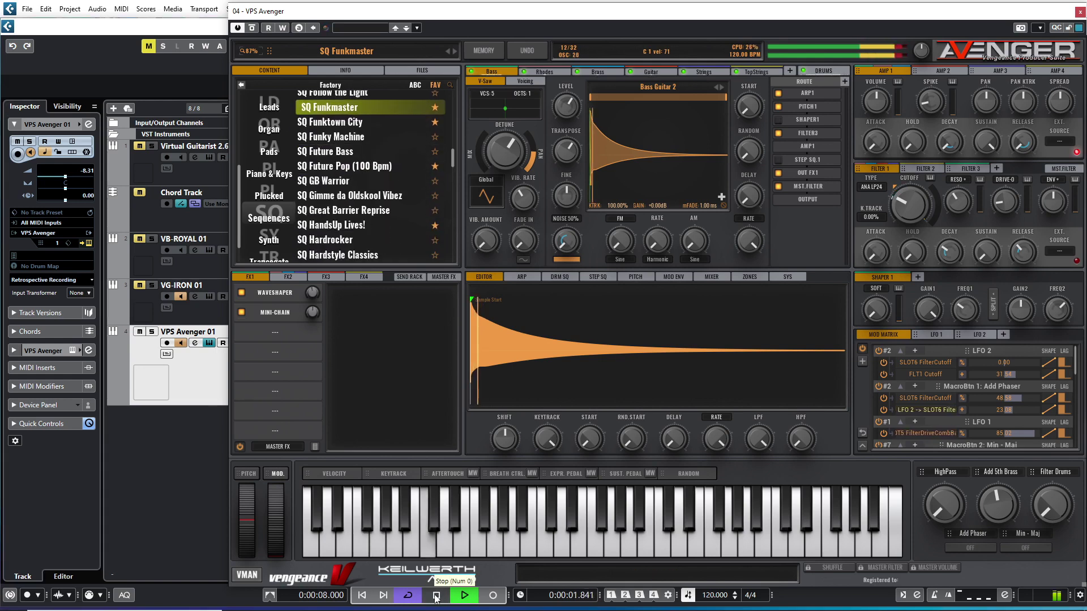
Switch Min - Maj on and off, and sweep the HighPass and Filter Drums macros up and back to 0%.
click(1020, 549)
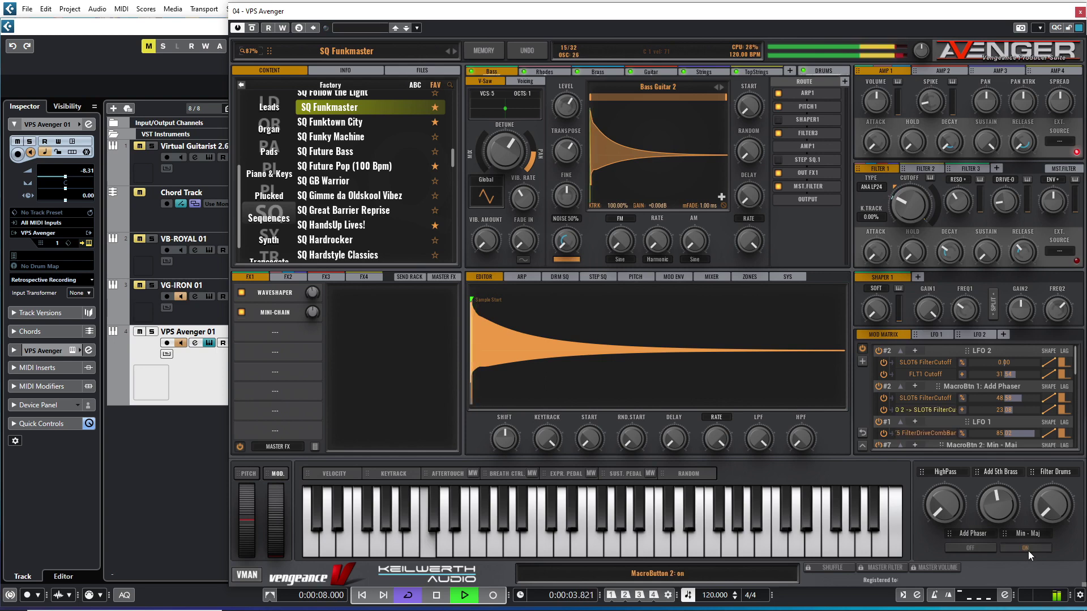
click(1028, 549)
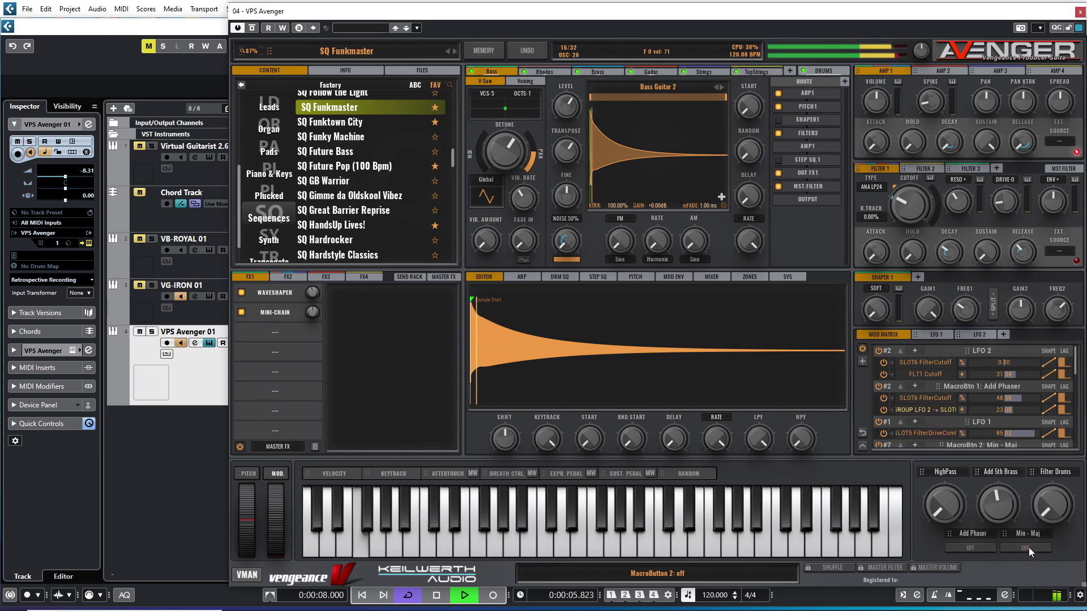
drag(948, 517, 954, 345)
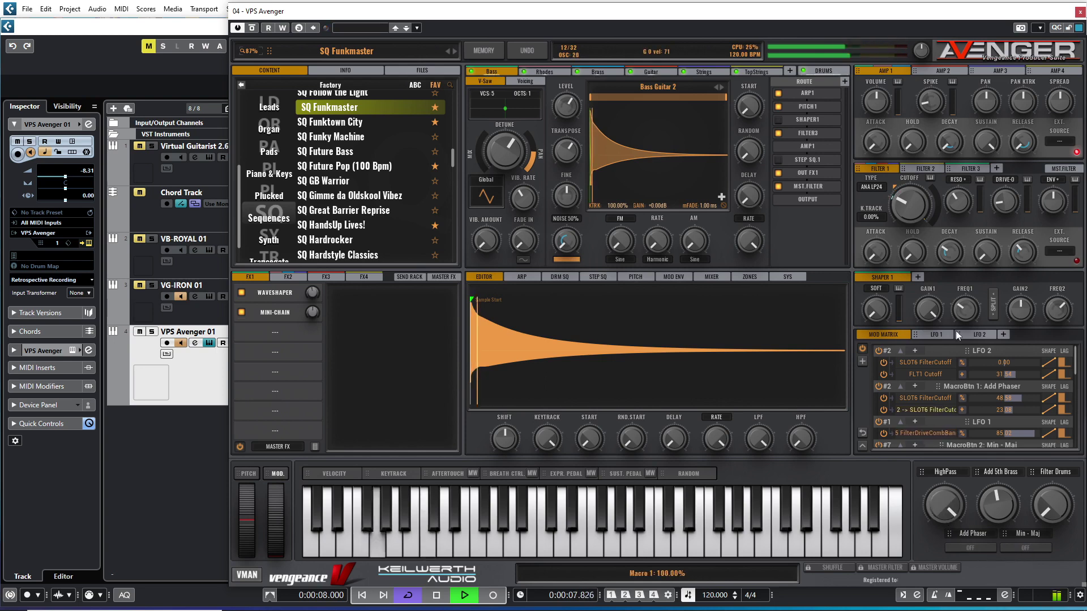
drag(938, 411, 931, 526)
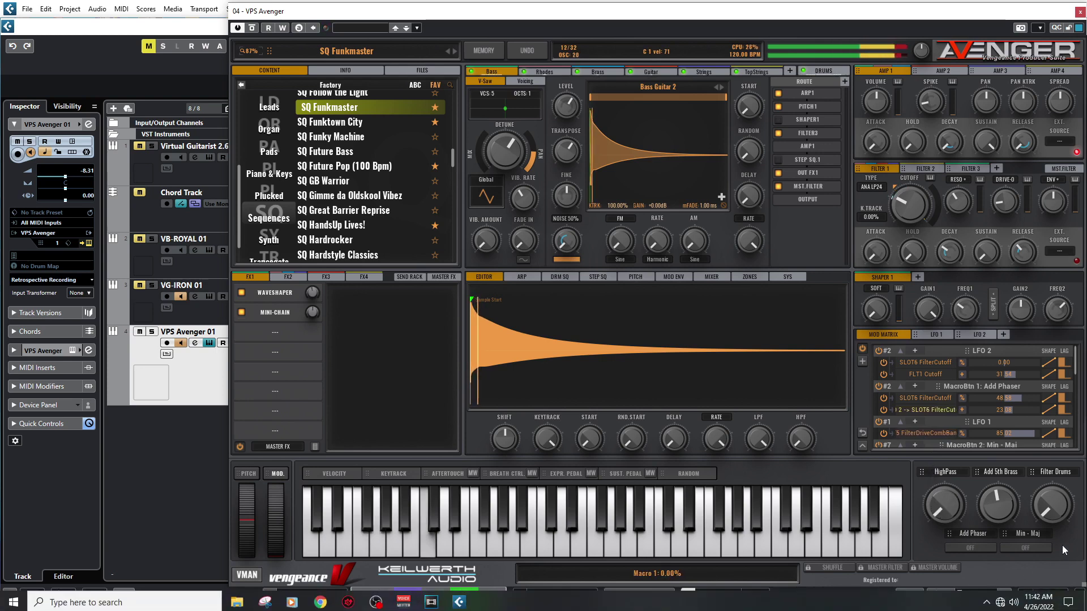
drag(1056, 512, 1054, 390)
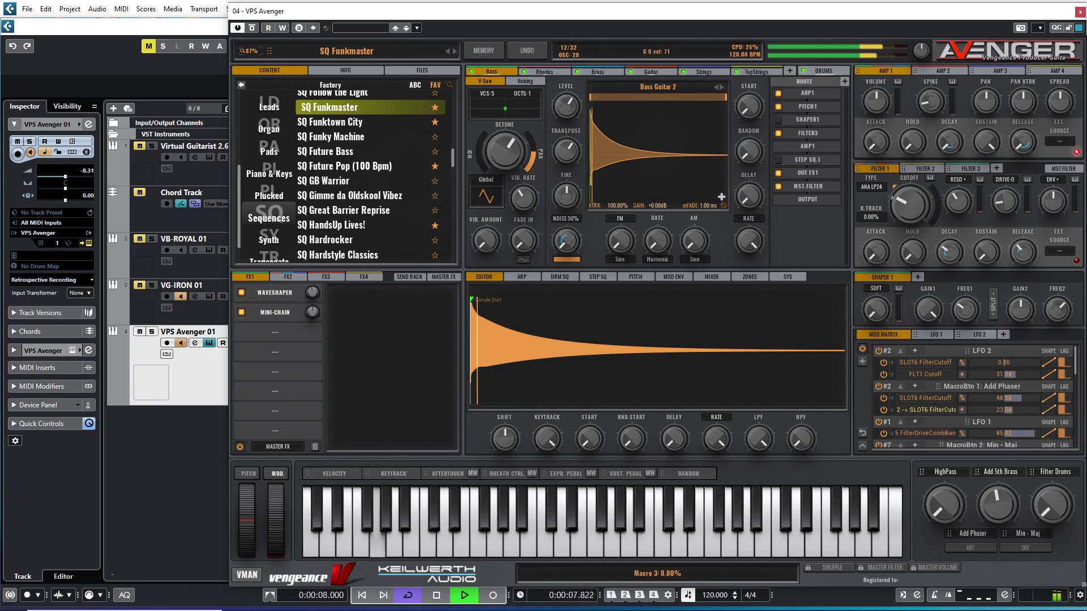
Turn the Add 5th Brass macro during playback of SQ Funkmaster and stop the loop.
drag(1001, 513, 1001, 445)
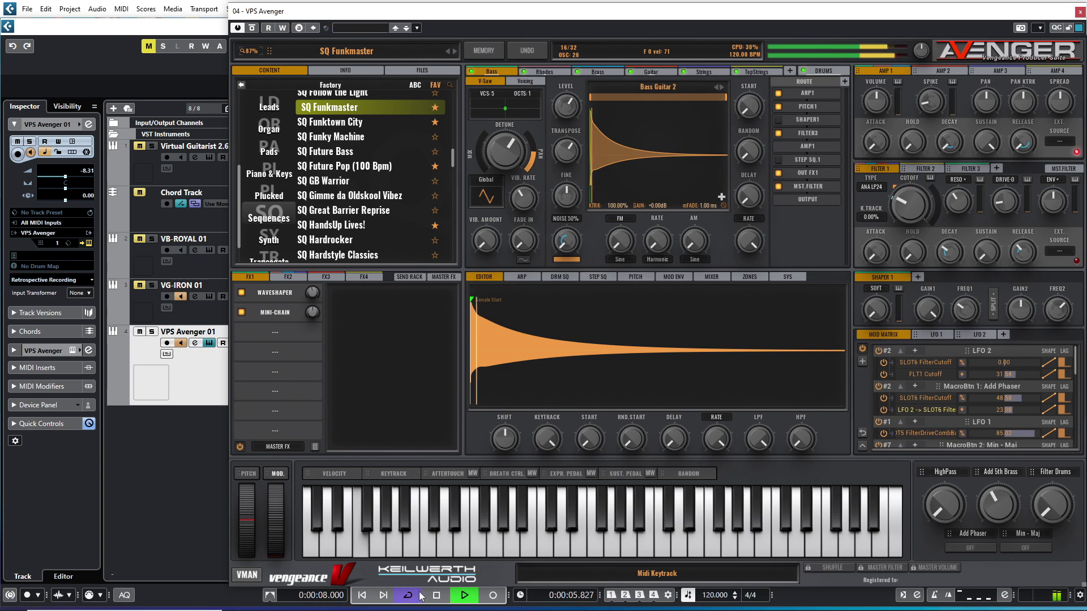
click(437, 595)
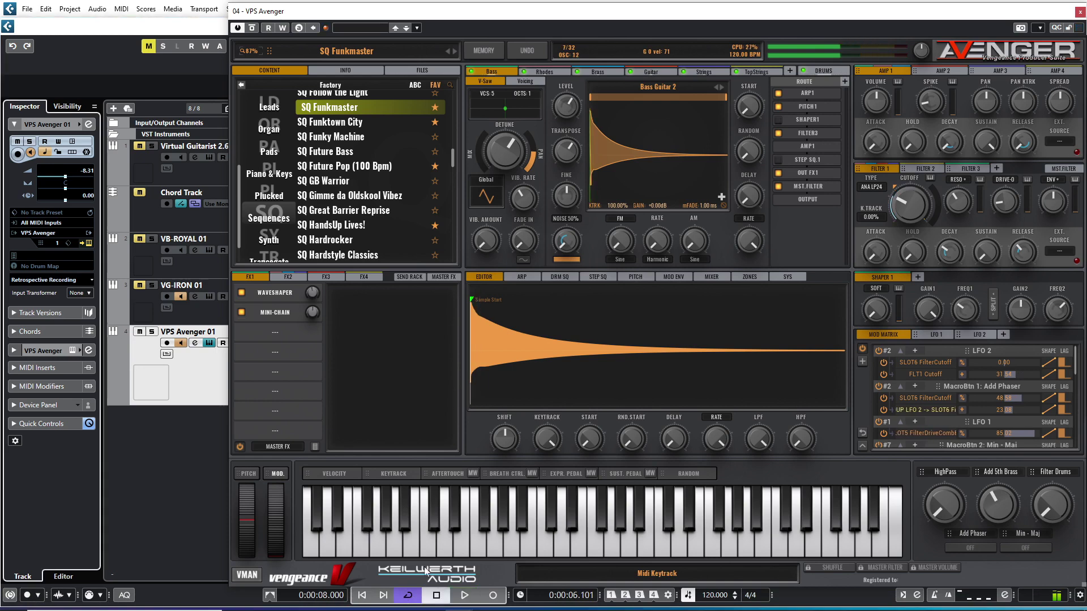
Load the preset SQ Funktown City, play it over the loop from the start and stop playback.
click(352, 122)
click(363, 595)
click(465, 595)
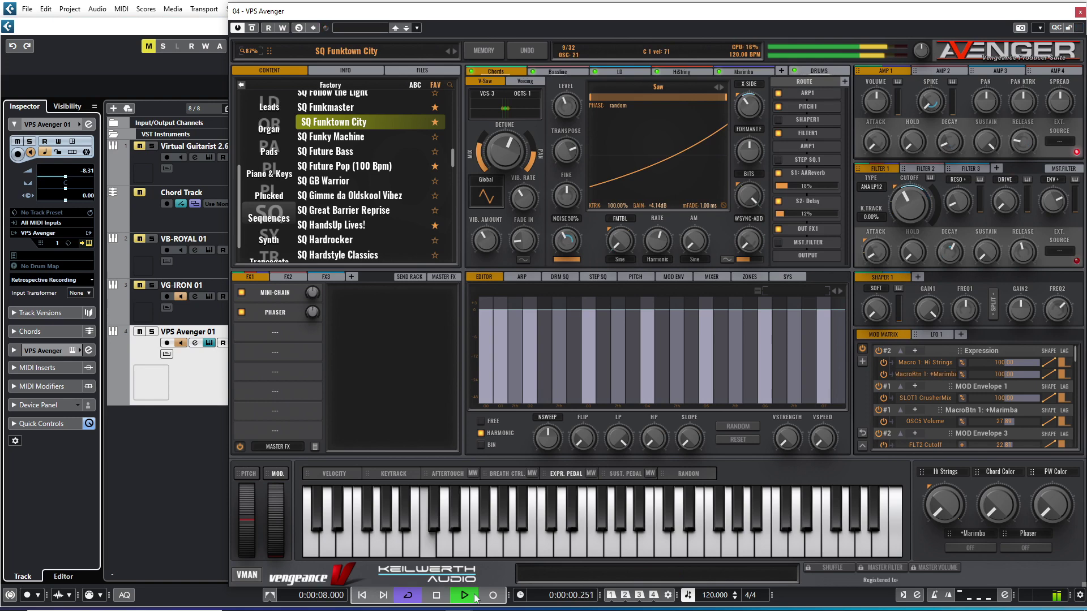
click(436, 595)
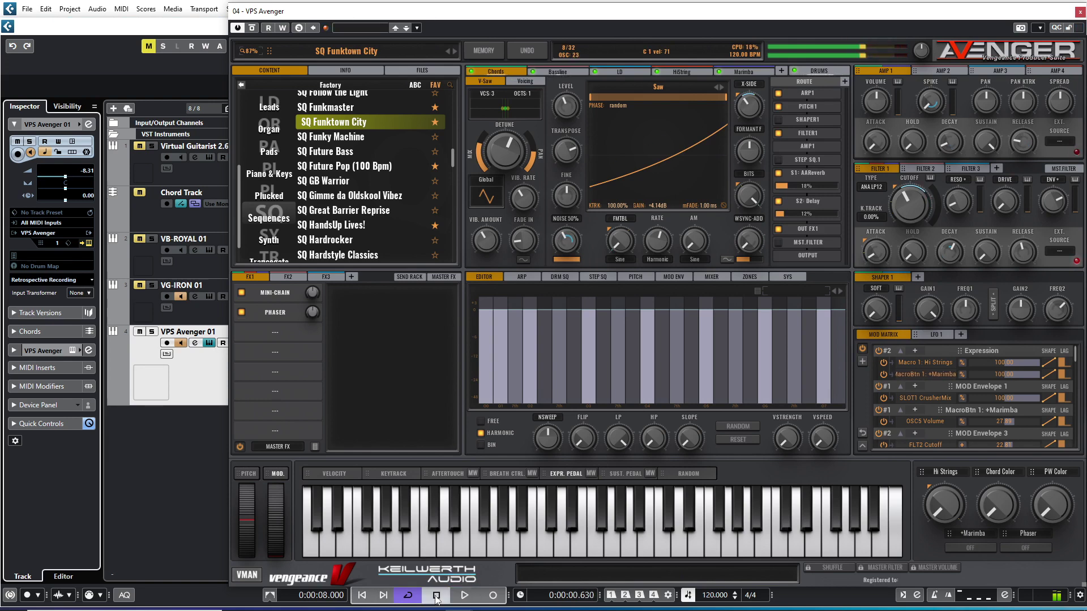
Audition the preset SQ HandsUp Lives! over the loop with Crowd switched on, sweeping its DJ Sweep macro up and back down.
click(376, 225)
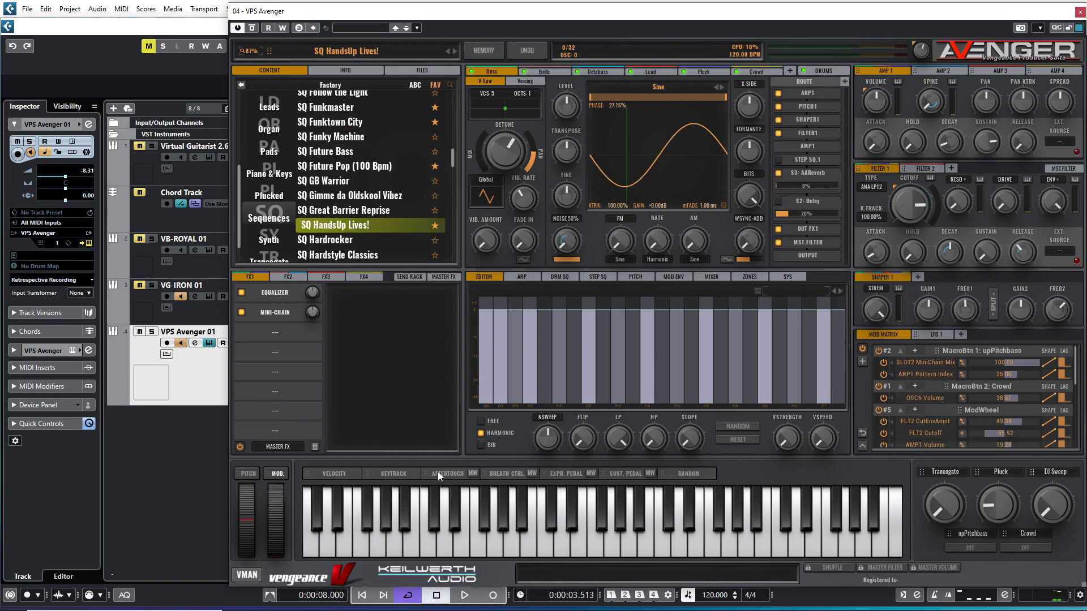
click(464, 596)
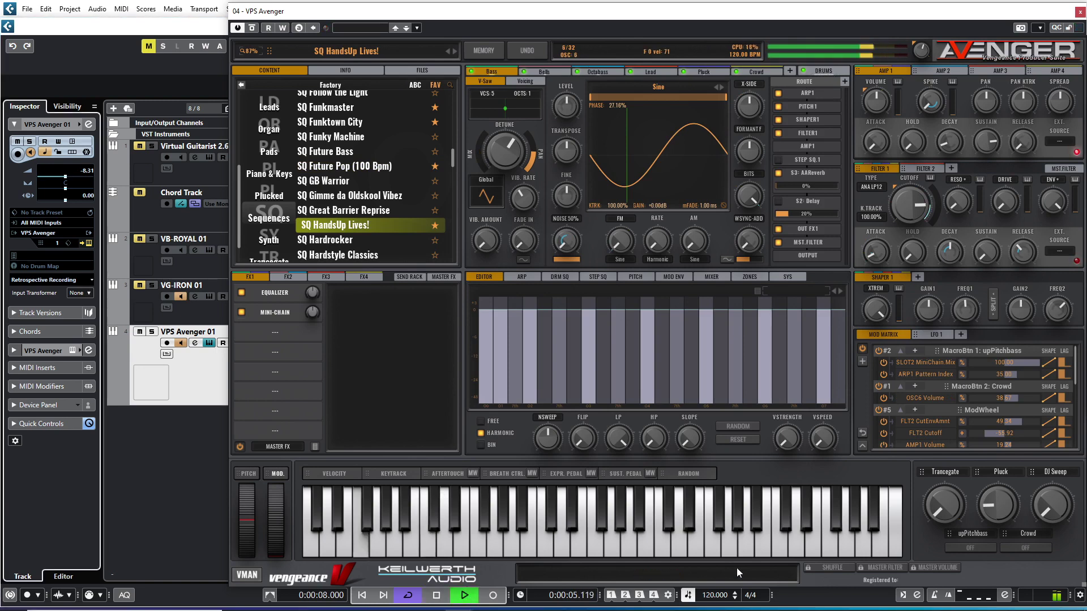
click(1024, 547)
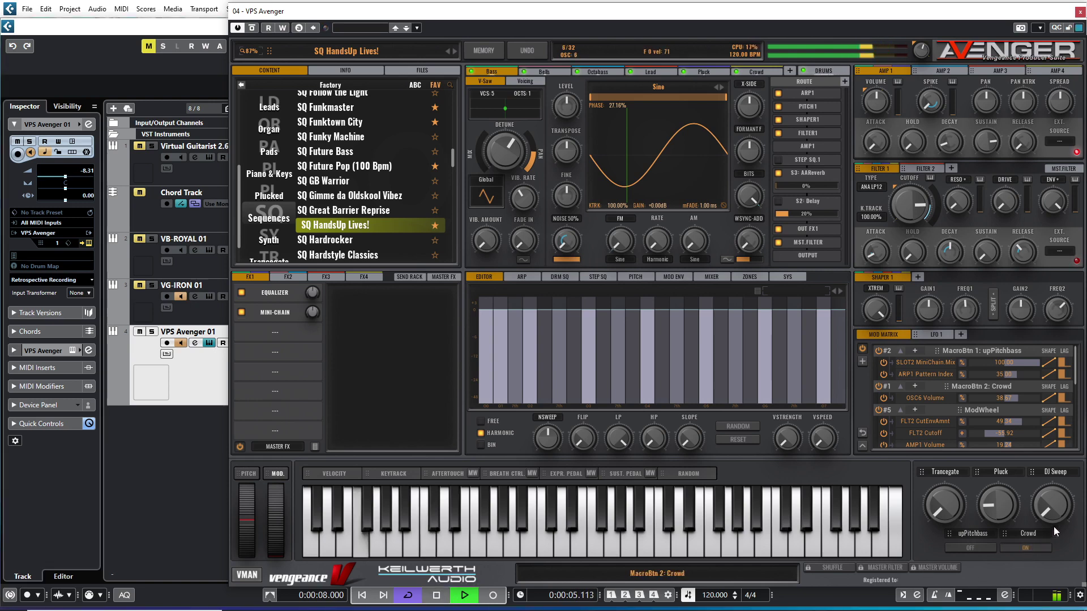
drag(1054, 515, 1048, 443)
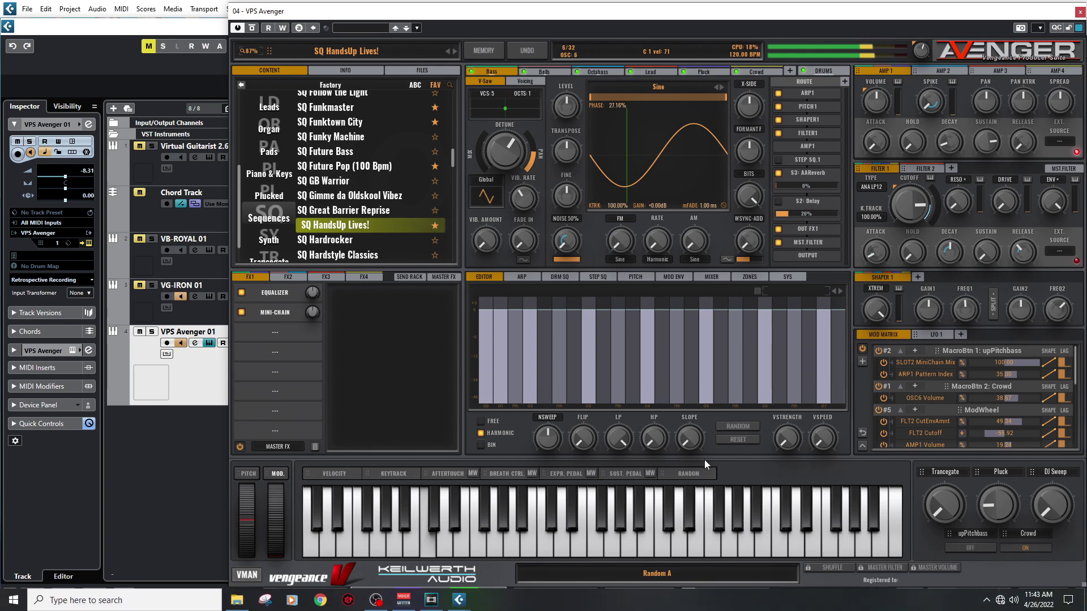
click(436, 595)
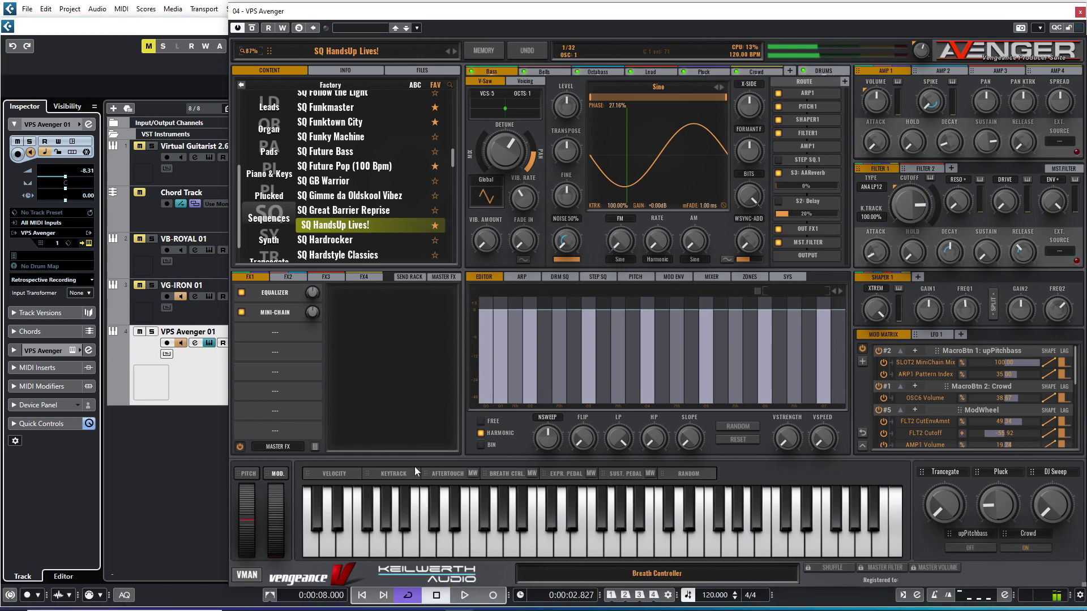
Load the preset SQ I Remember from further down the sequence list and audition it over the loop.
scroll(452, 164, down, 5)
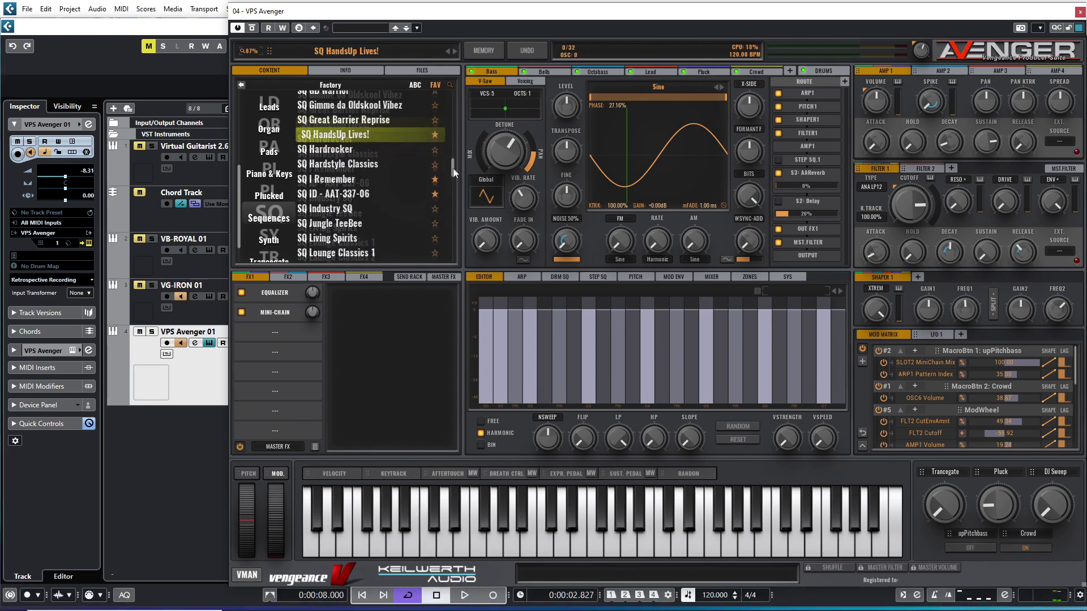
click(328, 136)
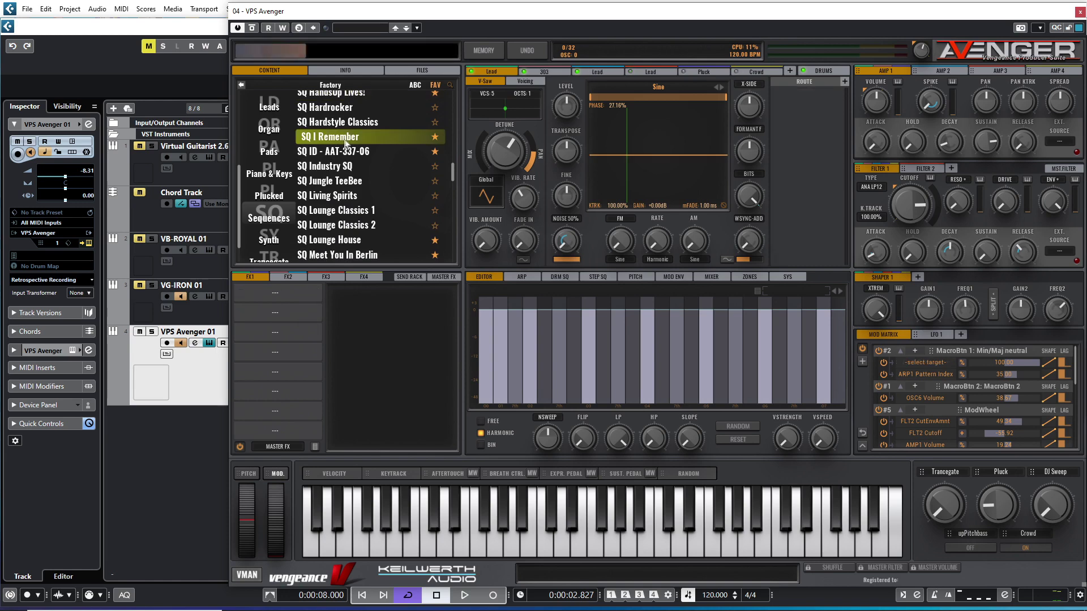
click(465, 595)
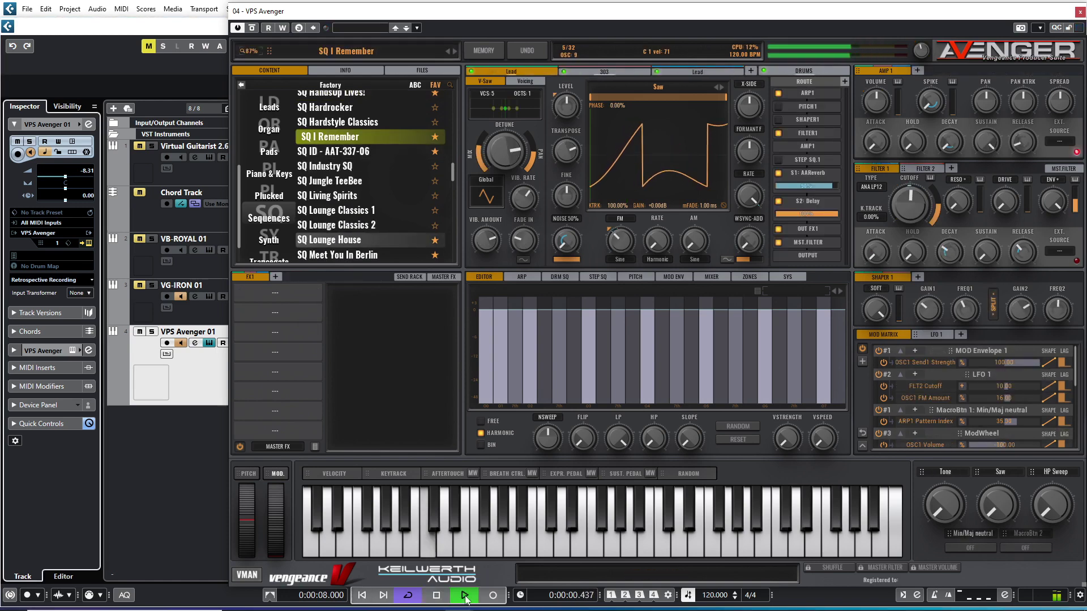
click(436, 597)
Play the preset SQ ID - AAT-337-06 from the loop start and sweep its Filter macro to 100% and back to 0%.
click(313, 158)
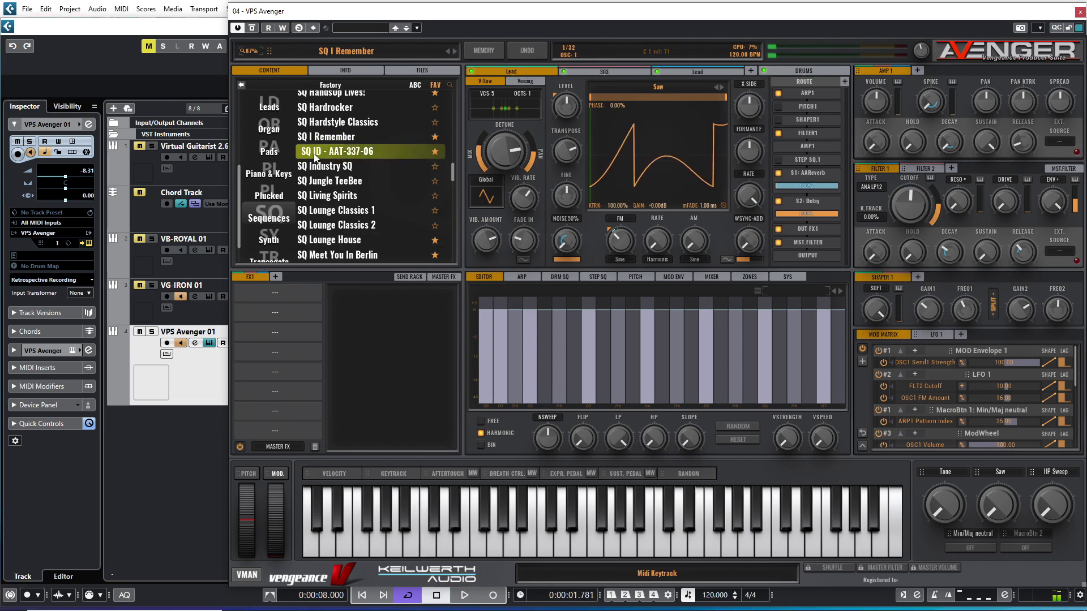
click(362, 595)
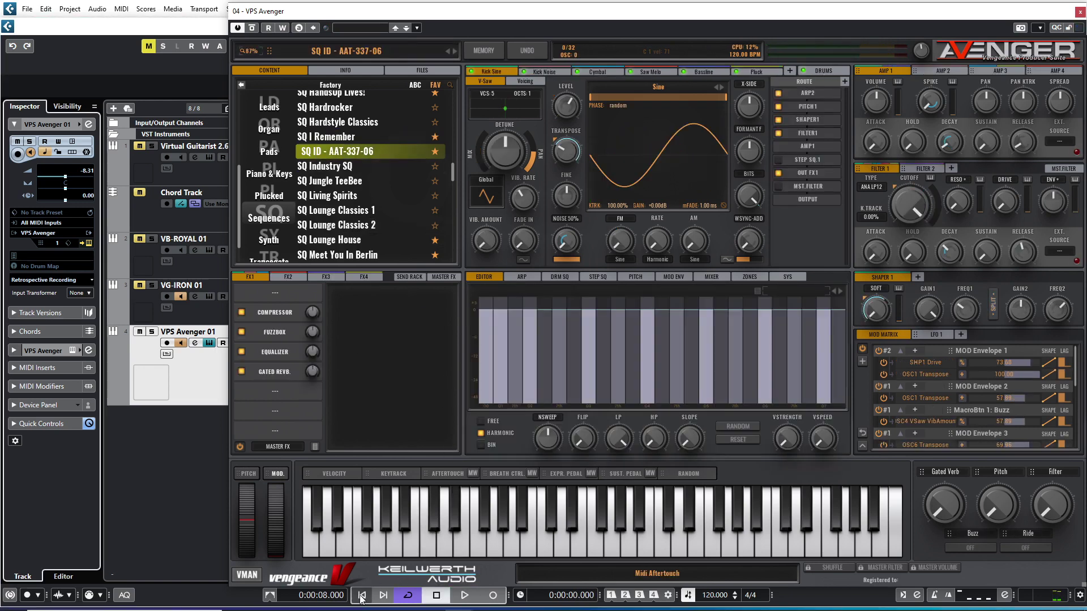
click(464, 595)
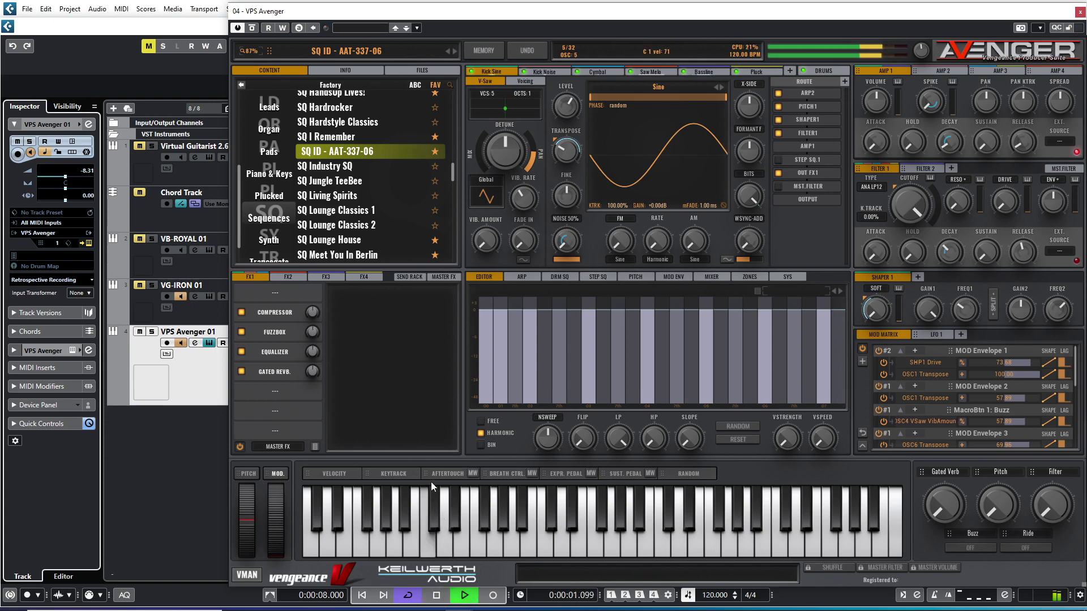
drag(1051, 525, 1057, 340)
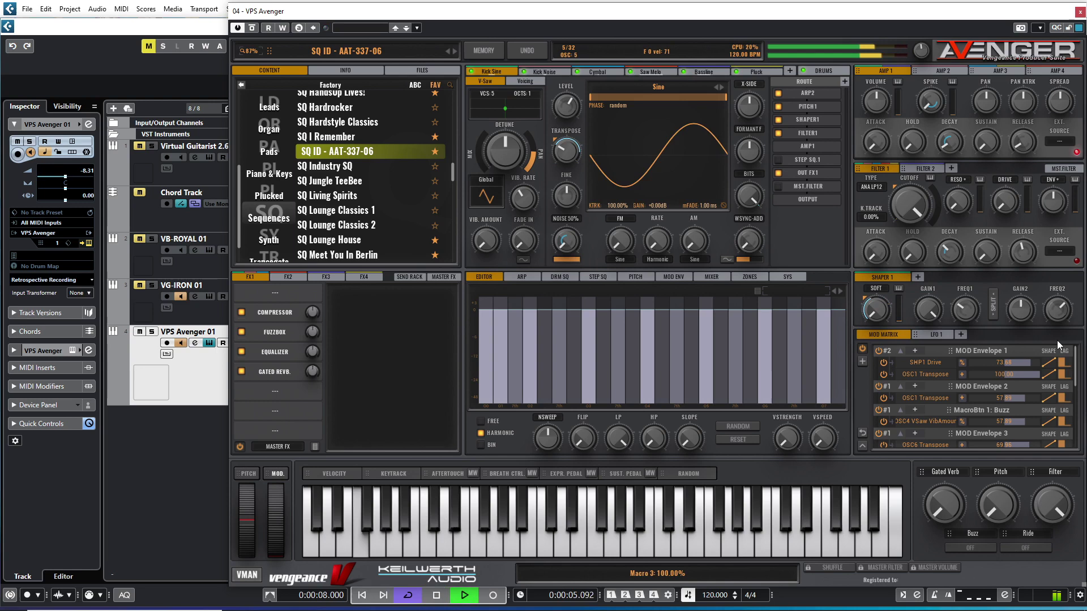
drag(1051, 505, 1022, 566)
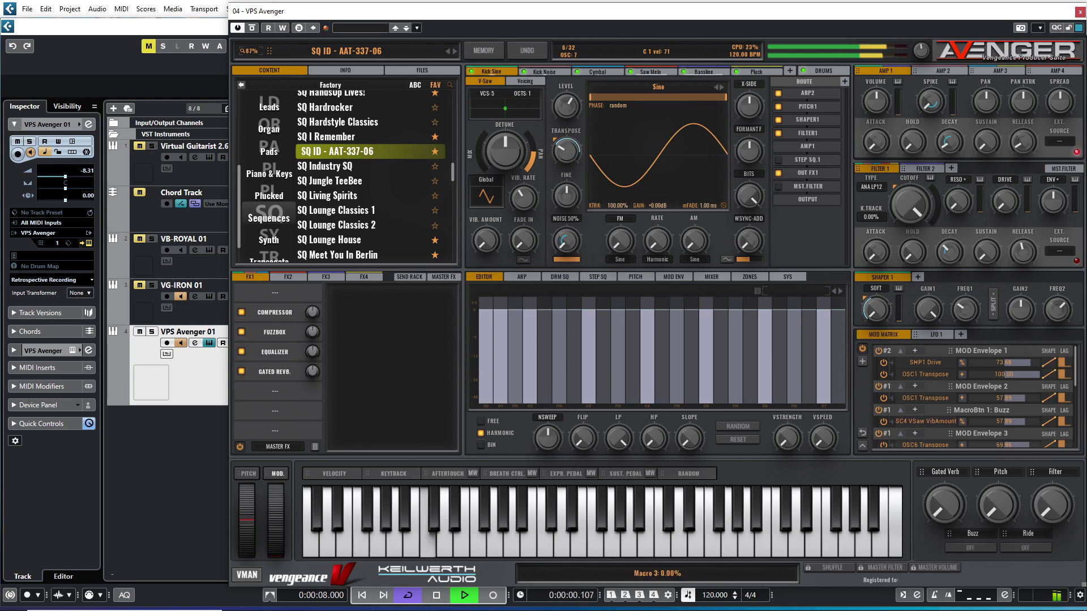
Switch on Ride and Buzz, sweep the Gated Verb macro up and back to 0%, and stop playback.
click(1026, 546)
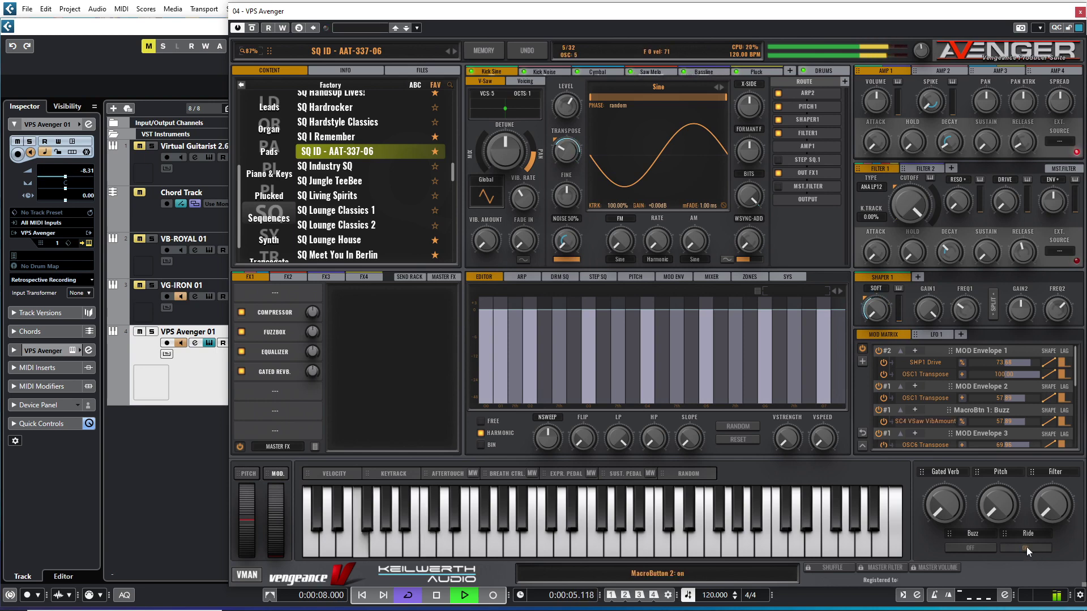
click(974, 546)
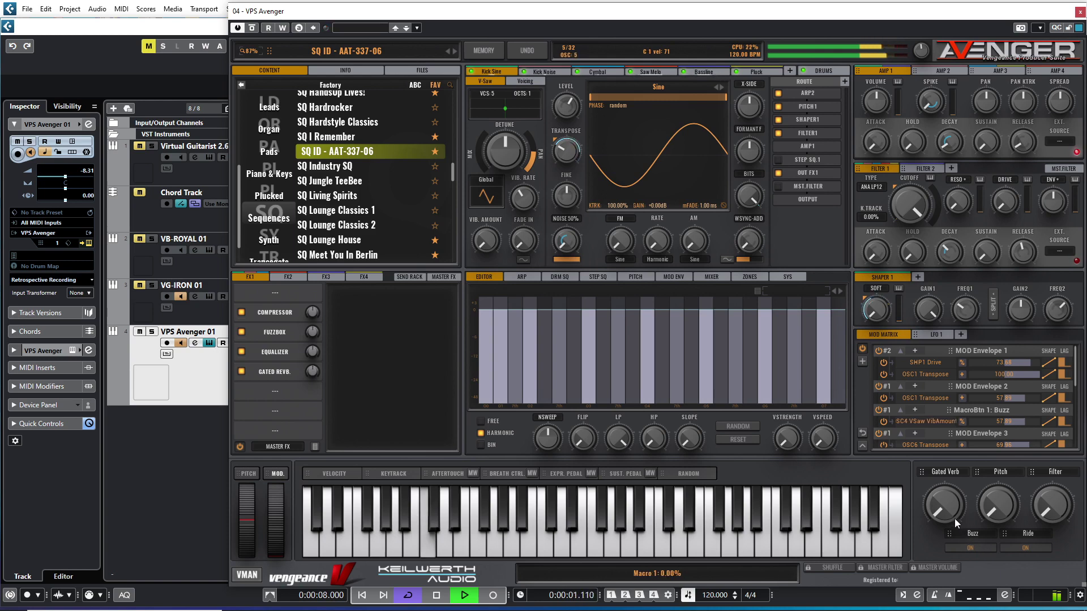
drag(946, 515, 953, 402)
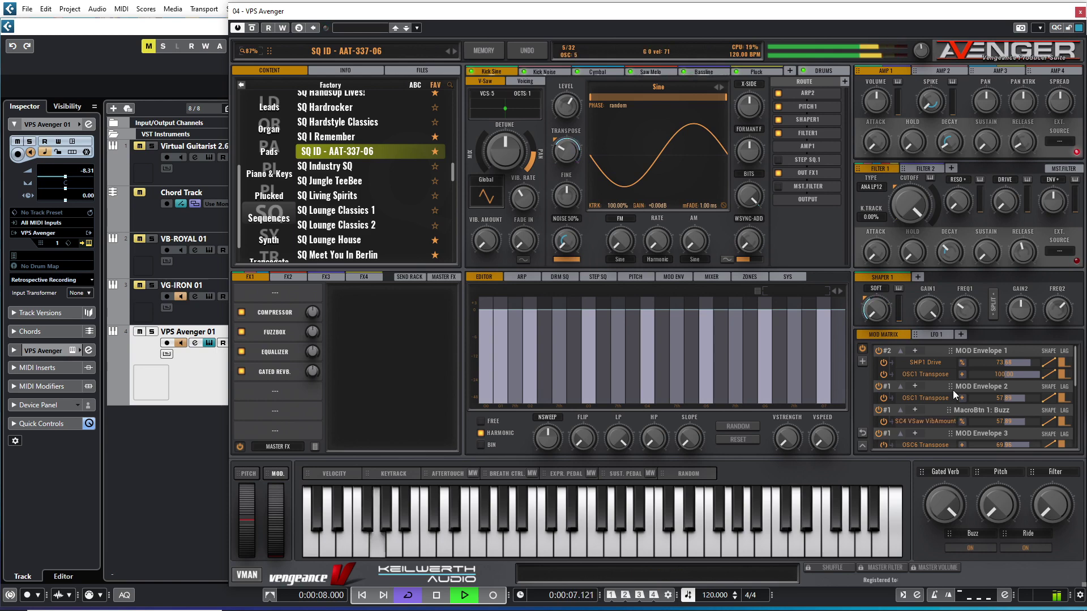
drag(954, 395, 955, 509)
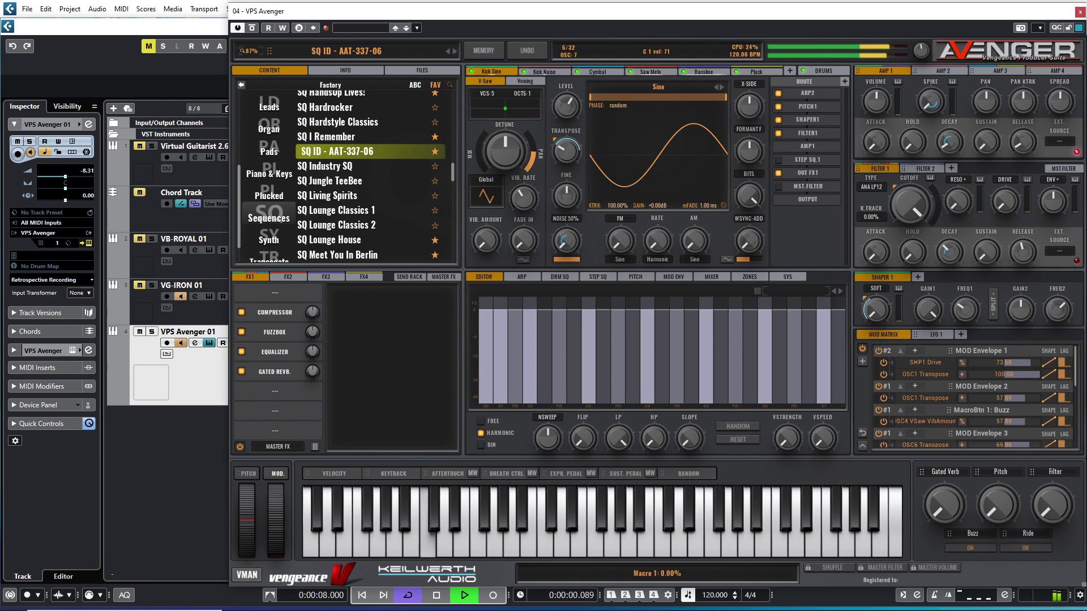
click(437, 595)
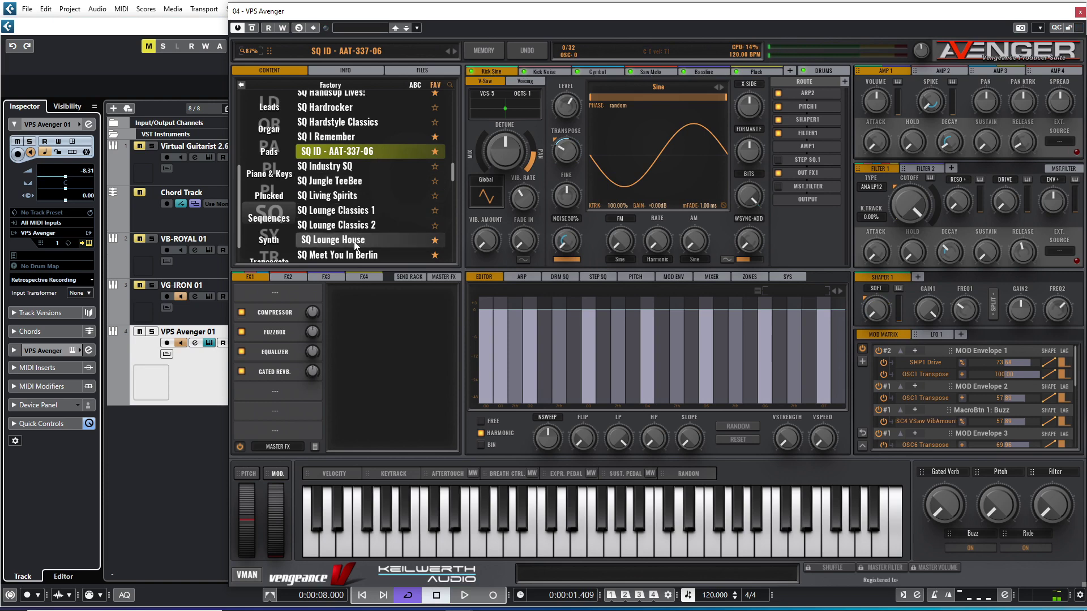
Load the preset SQ Lounge House and play it over the loop while browsing further down the sequence presets.
click(356, 240)
click(464, 596)
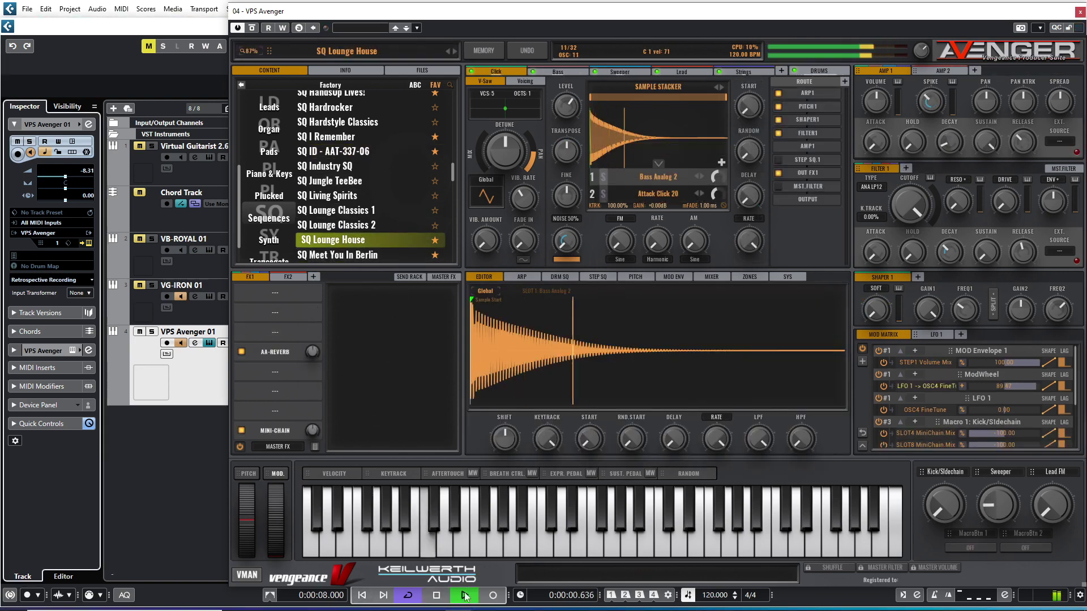
drag(452, 171, 453, 182)
Toggle the second macro button on and off, sweep the Lead FM and Kick/Sidechain macros up and back down, and stop playback.
click(1024, 546)
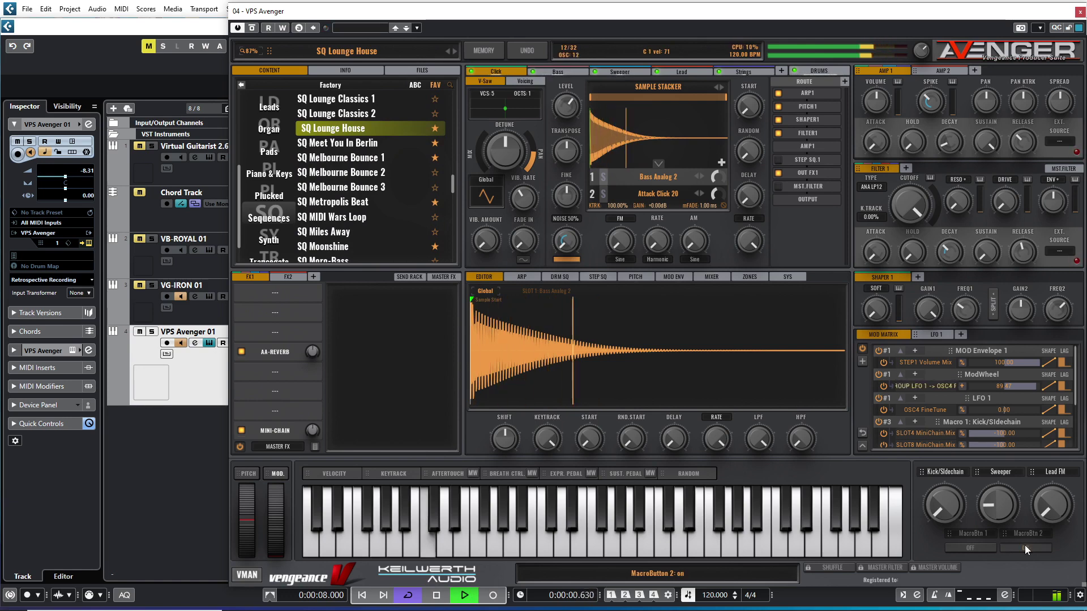
click(1024, 546)
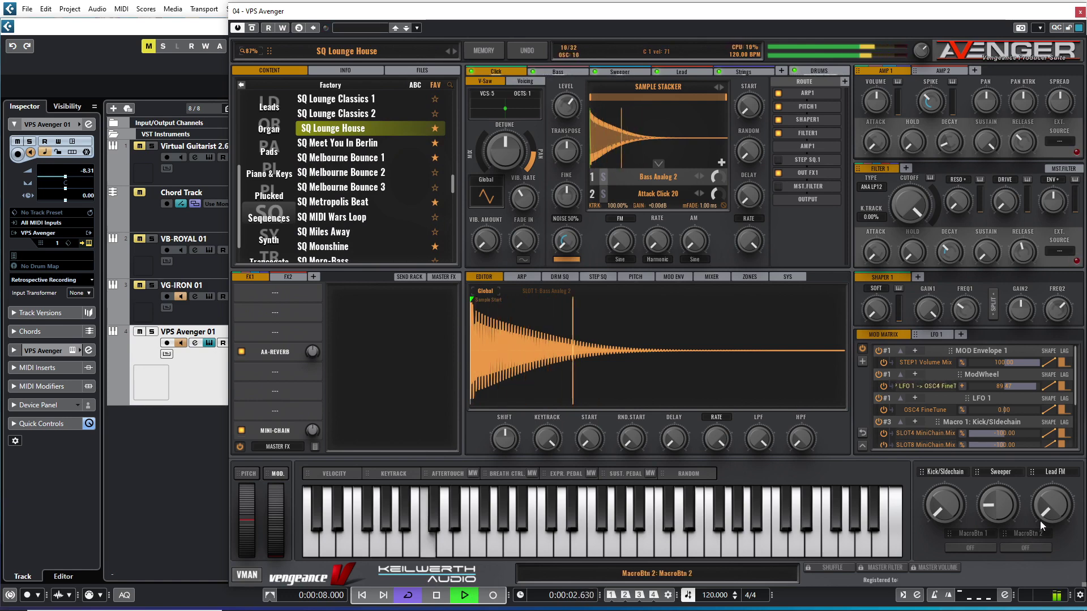
drag(1050, 504, 1035, 600)
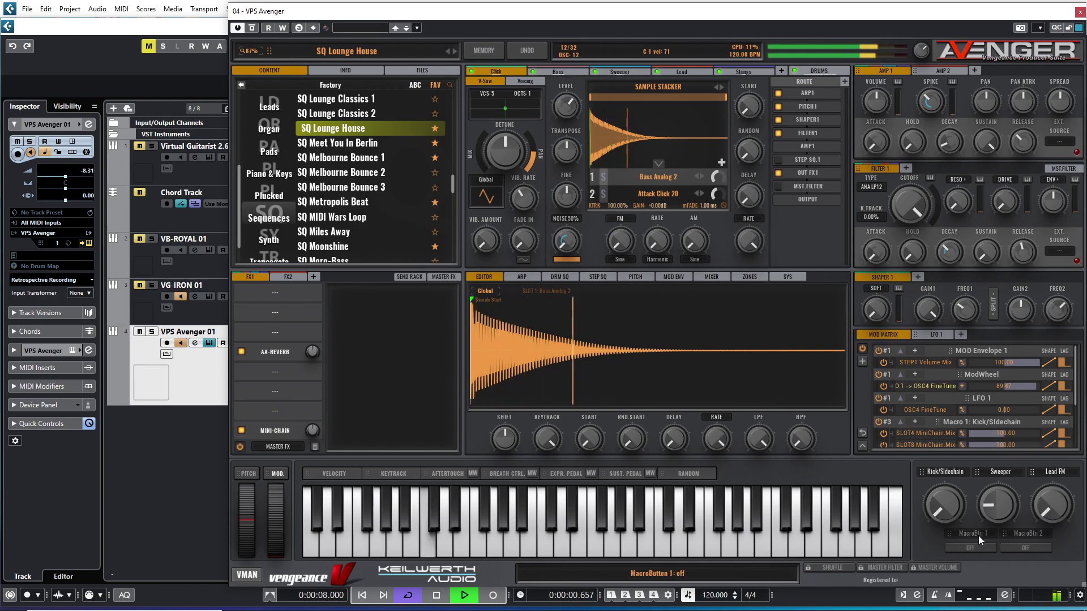
drag(949, 514, 942, 430)
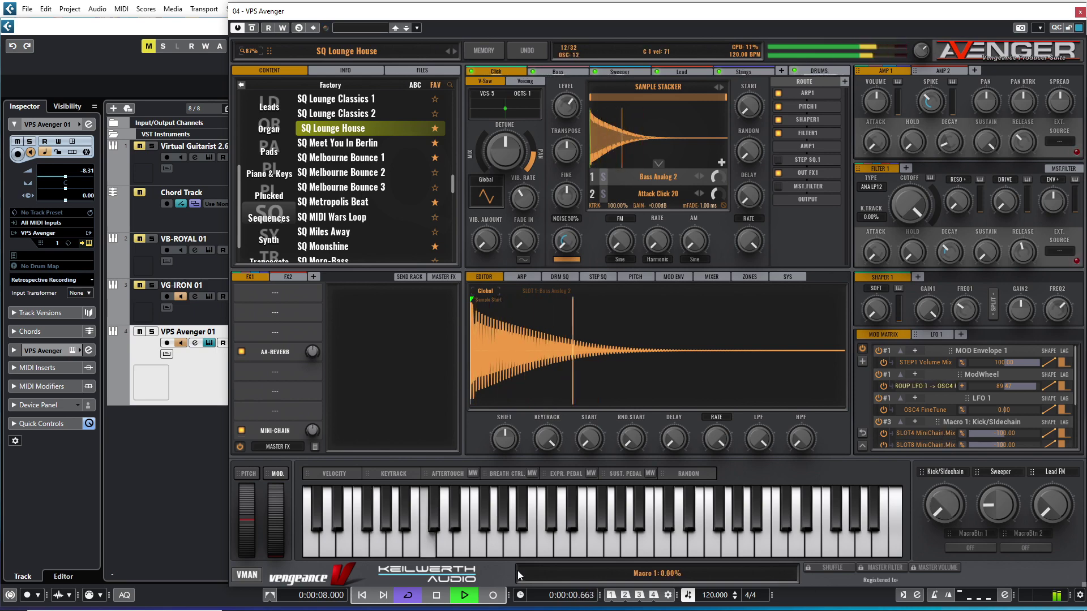
click(436, 595)
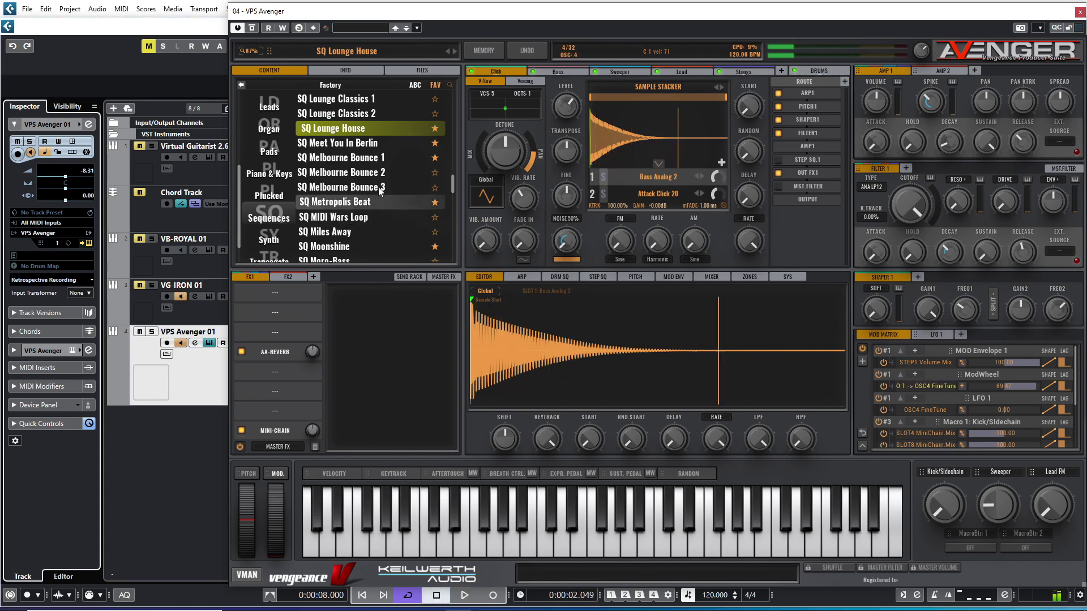
Load the preset SQ Meet You In Berlin and play it over the loop from the start.
click(373, 146)
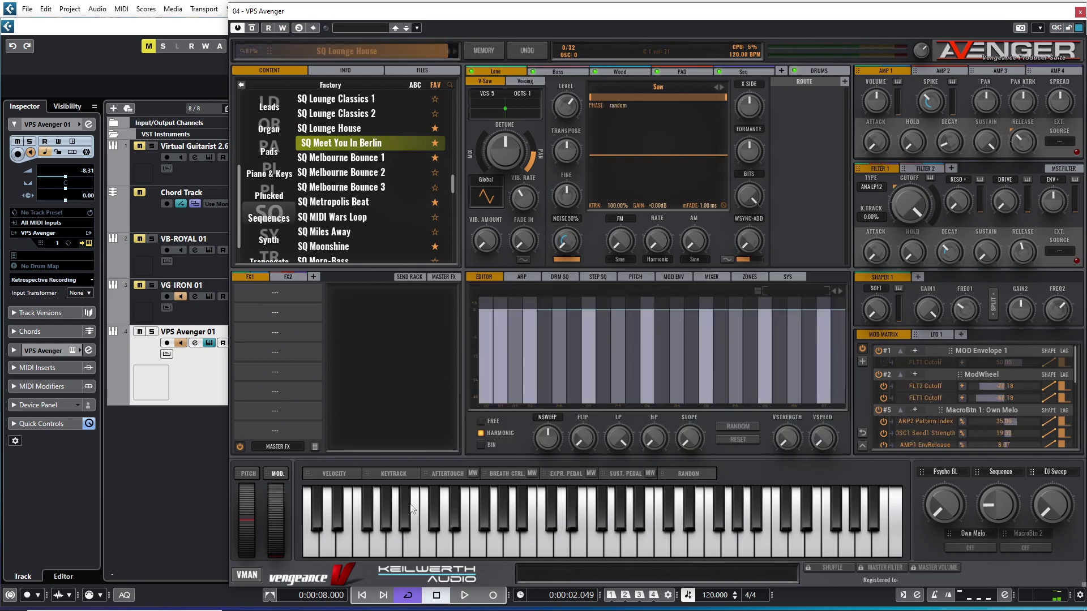
click(362, 595)
click(469, 598)
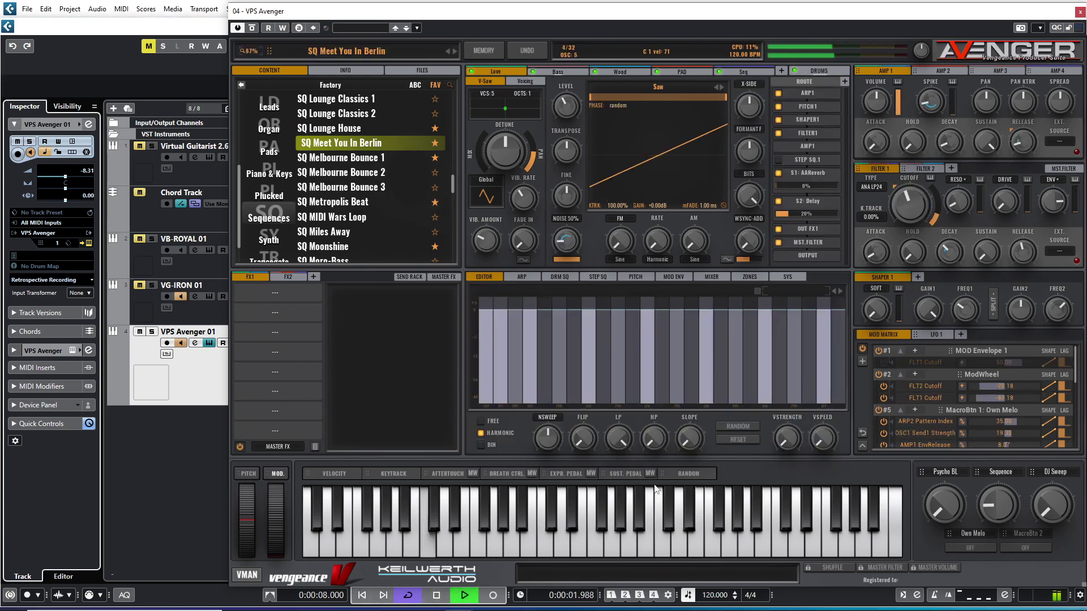
Try the Own Melo switch, sweep the Psycho BL macro up and back to 0%, and stop playback.
click(969, 546)
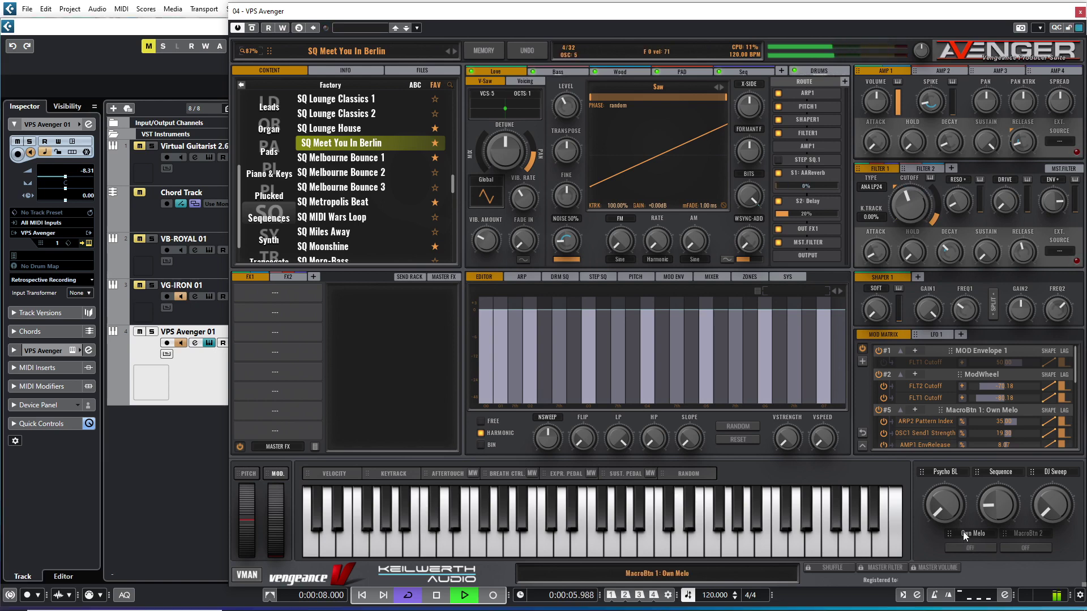
drag(946, 514, 929, 394)
click(436, 594)
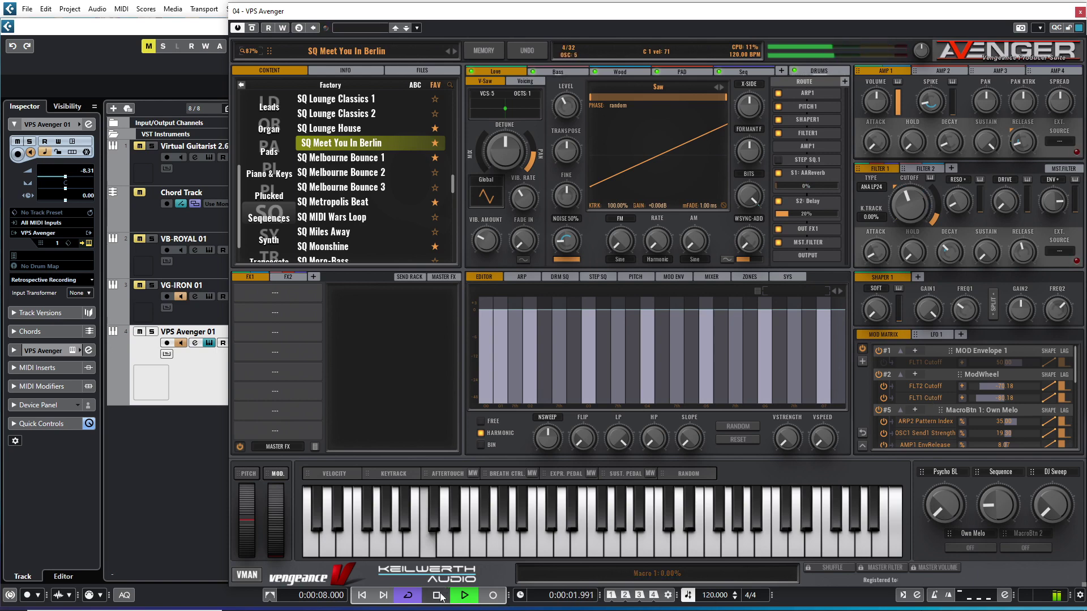
Play the preset SQ Melbourne Bounce 1 from the loop start with the Add Hey macro at 25.77% and Kick Only switched on.
click(350, 158)
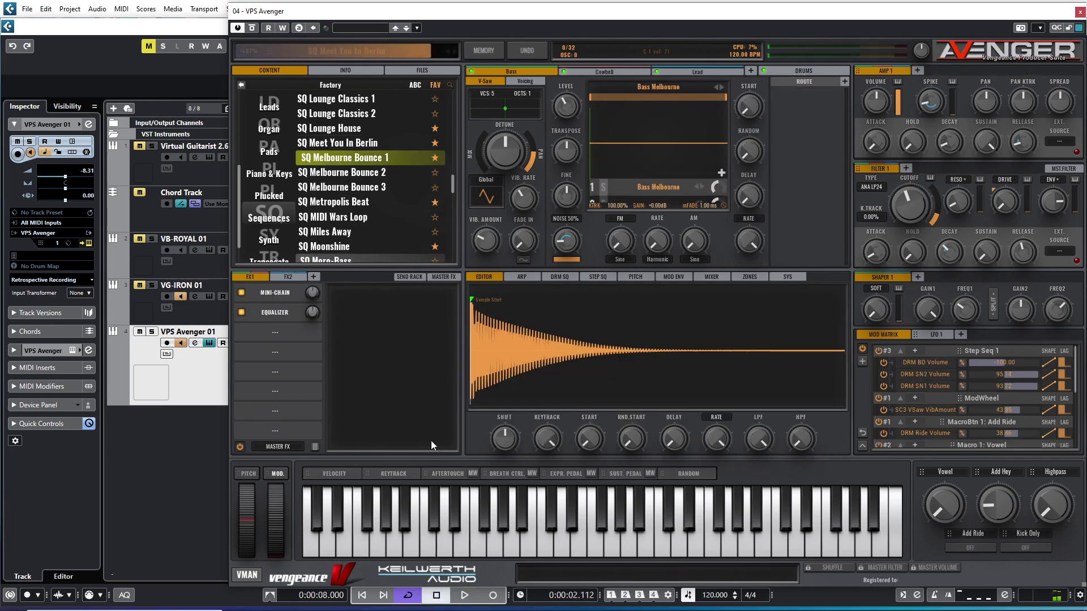
click(363, 596)
click(464, 595)
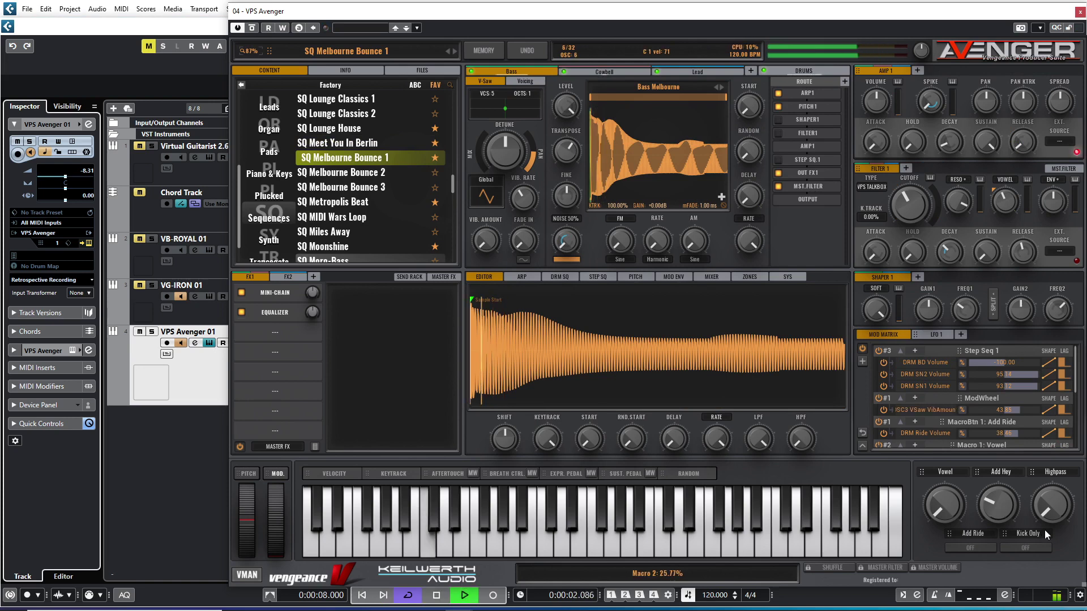
click(1025, 546)
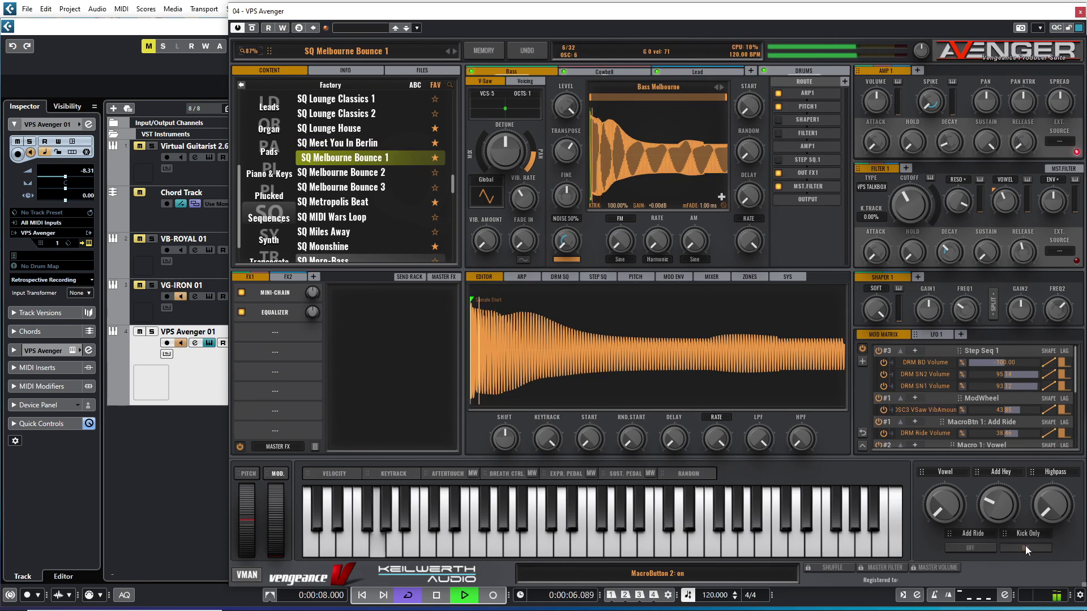
Switch Kick Only off and sweep the Vowel macro up and back down to zero during playback.
click(1025, 547)
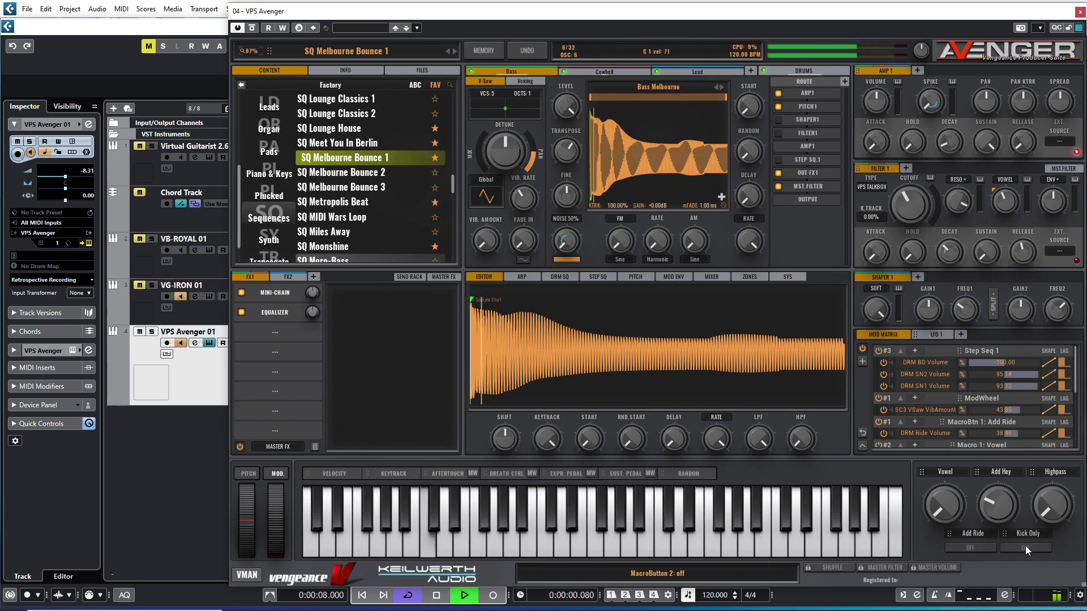
drag(942, 501, 940, 487)
drag(932, 435, 941, 569)
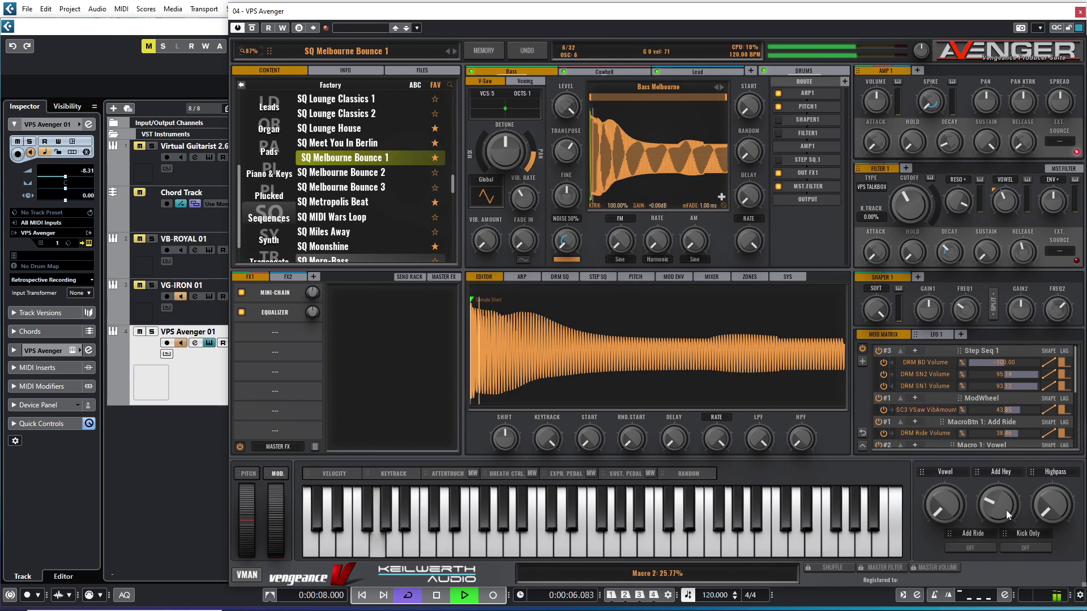
Lower the Add Hey macro, switch Add Ride on, and stop playback.
drag(1005, 513, 986, 539)
click(970, 548)
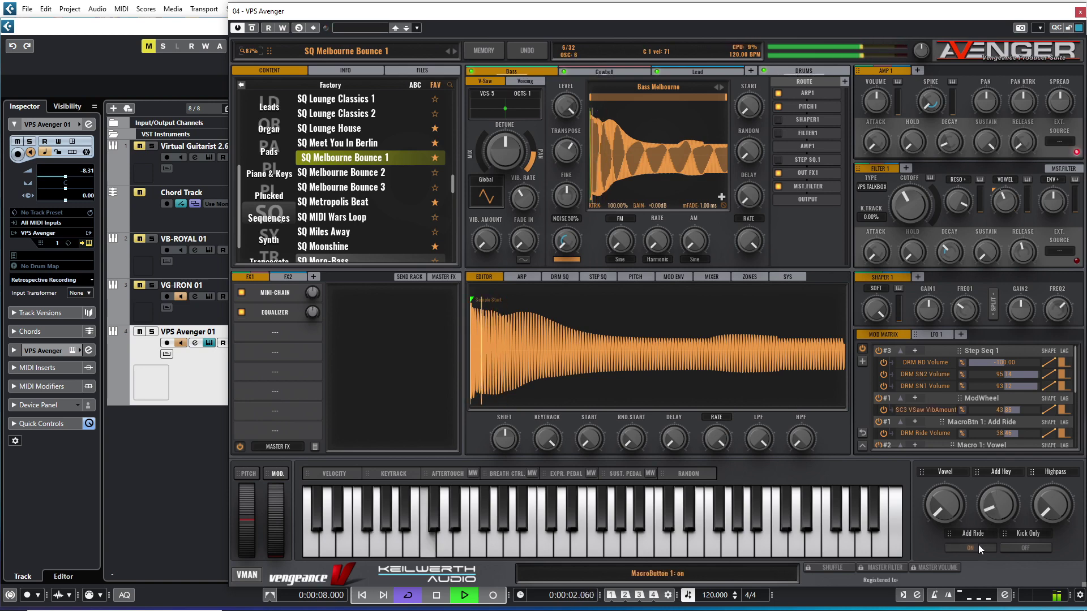
click(436, 595)
Load the preset SQ Nu Electro 2 and play it over the loop with Hey Voc switched on.
click(347, 205)
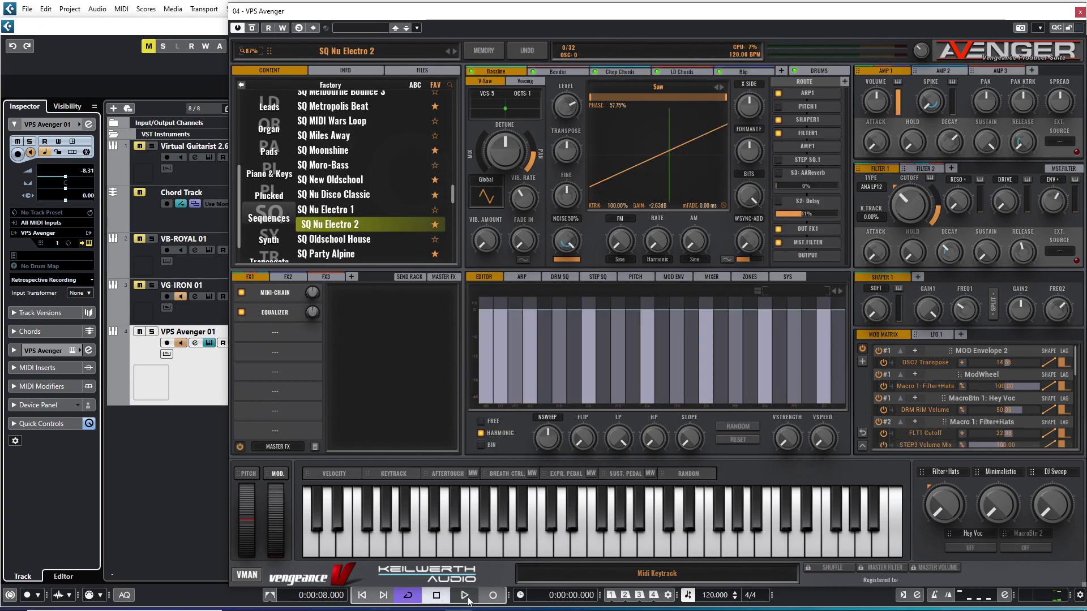
click(464, 595)
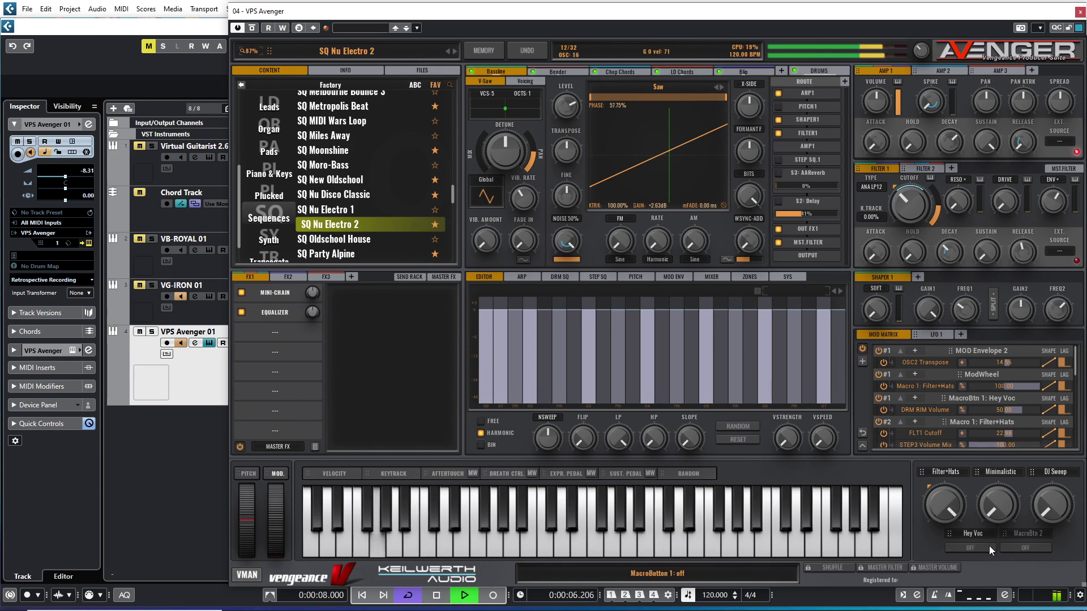
click(970, 546)
Sweep the Minimalistic and DJ Sweep macros of SQ Nu Electro 2, and stop playback.
drag(998, 513, 997, 380)
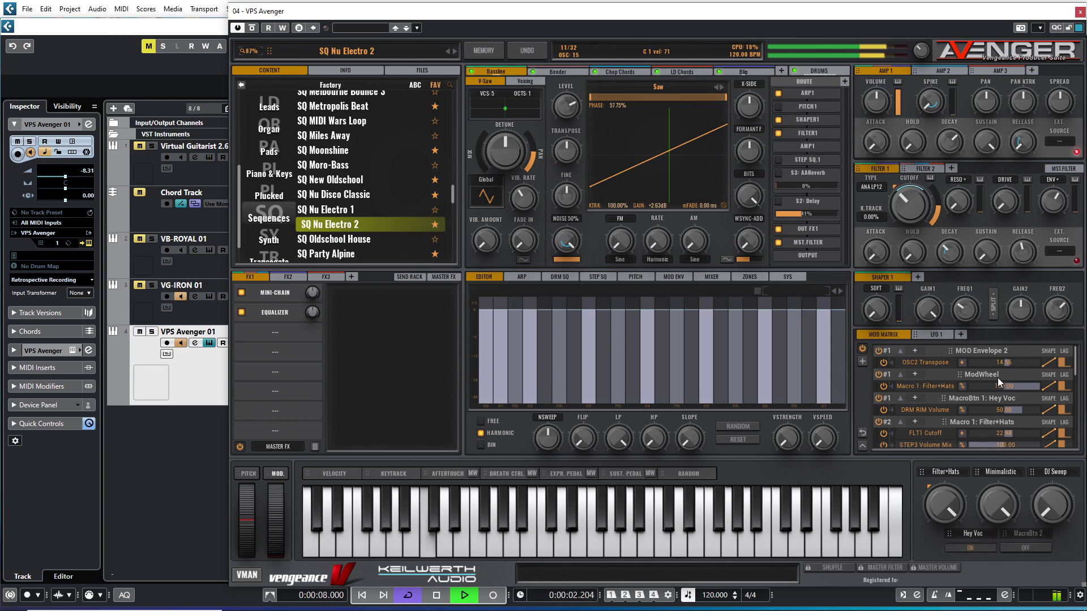
drag(1053, 503, 1047, 411)
click(437, 594)
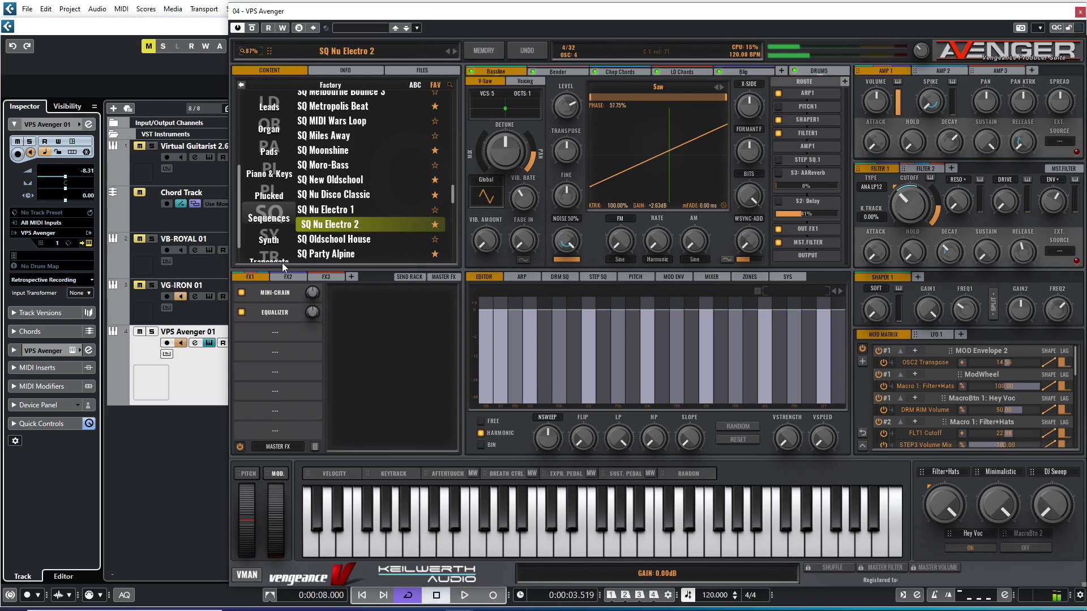
Load the preset SQ Party Alpine and play it from the loop start.
click(340, 256)
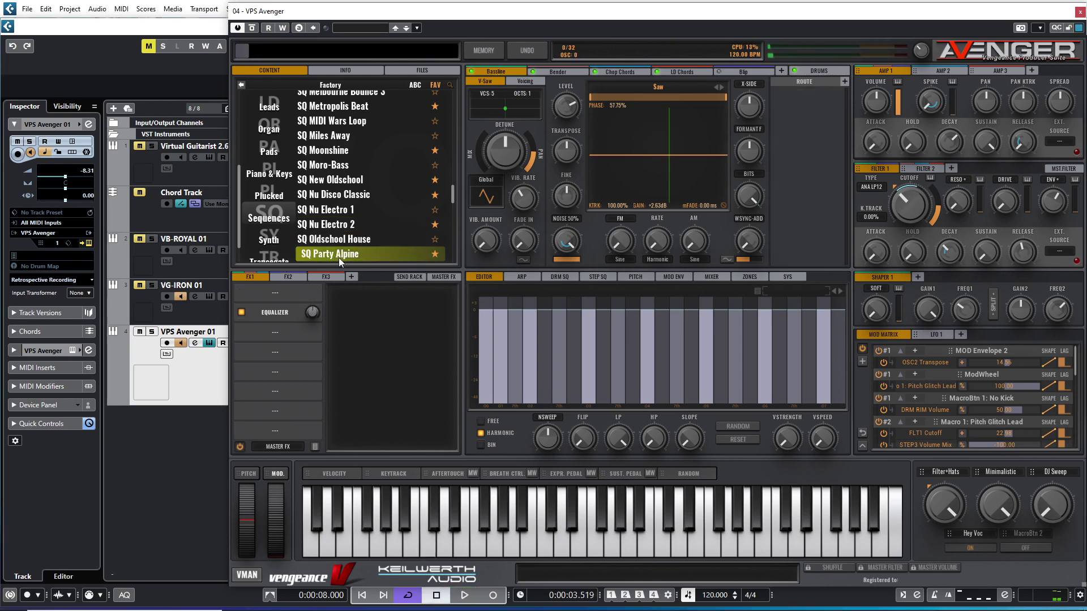
scroll(453, 196, down, 3)
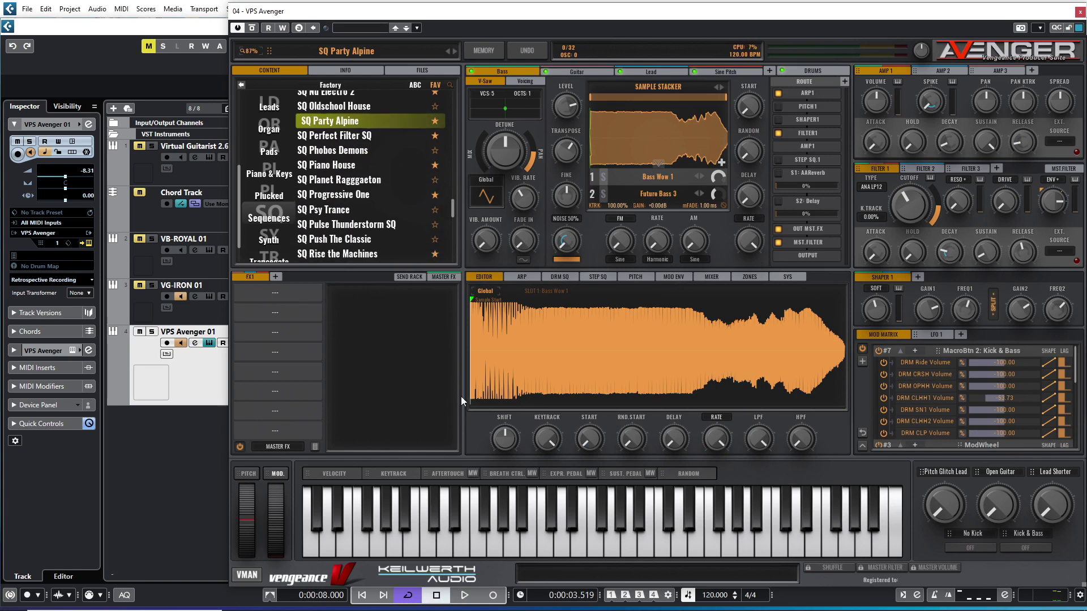
click(362, 594)
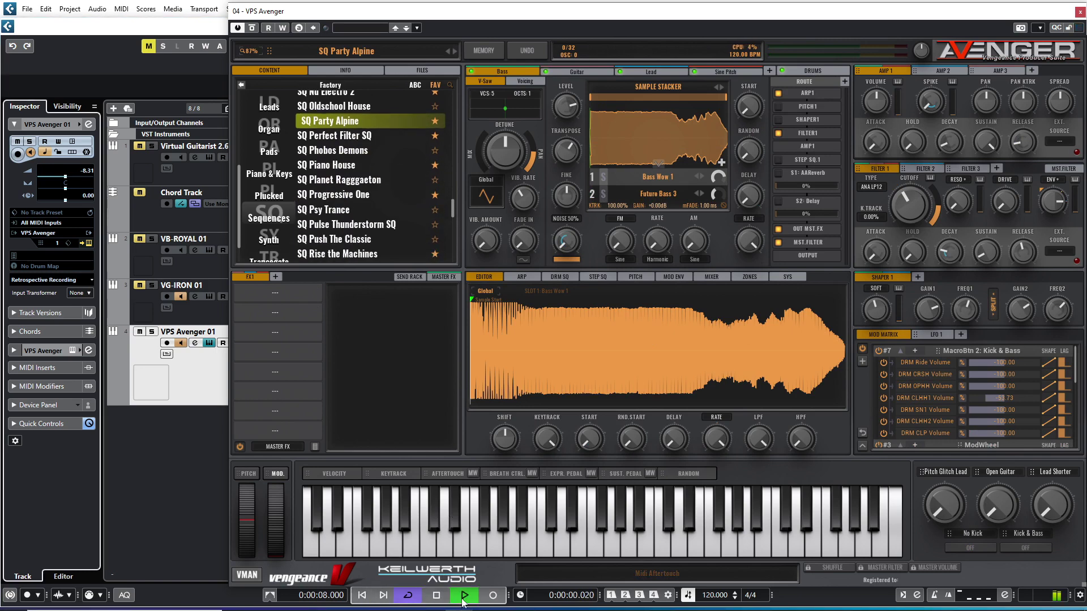
click(454, 598)
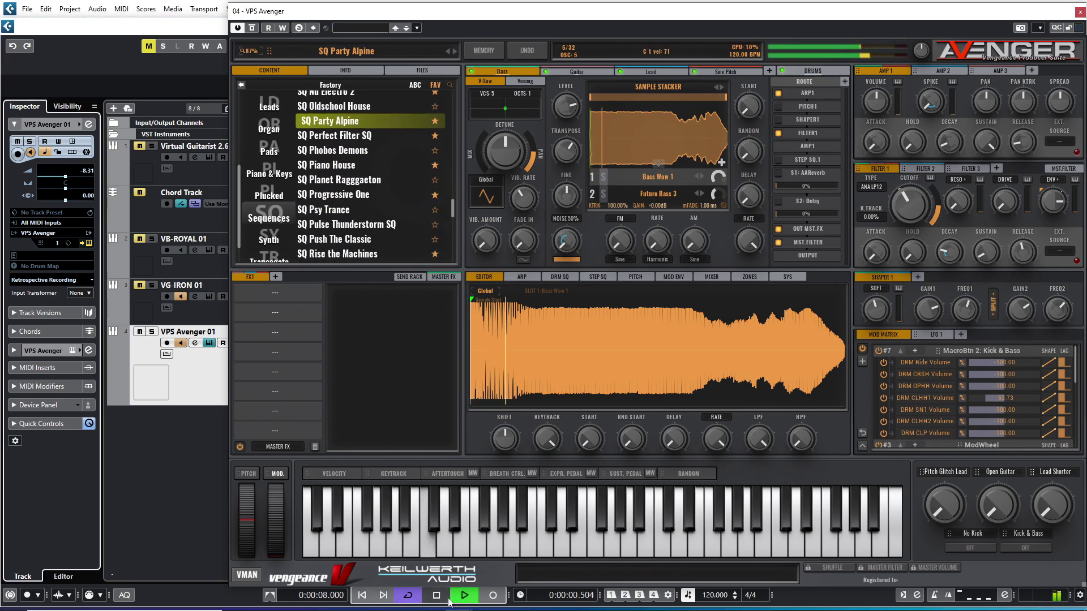
Switch Kick & Bass on, then stop playback and return to the loop start.
click(1022, 546)
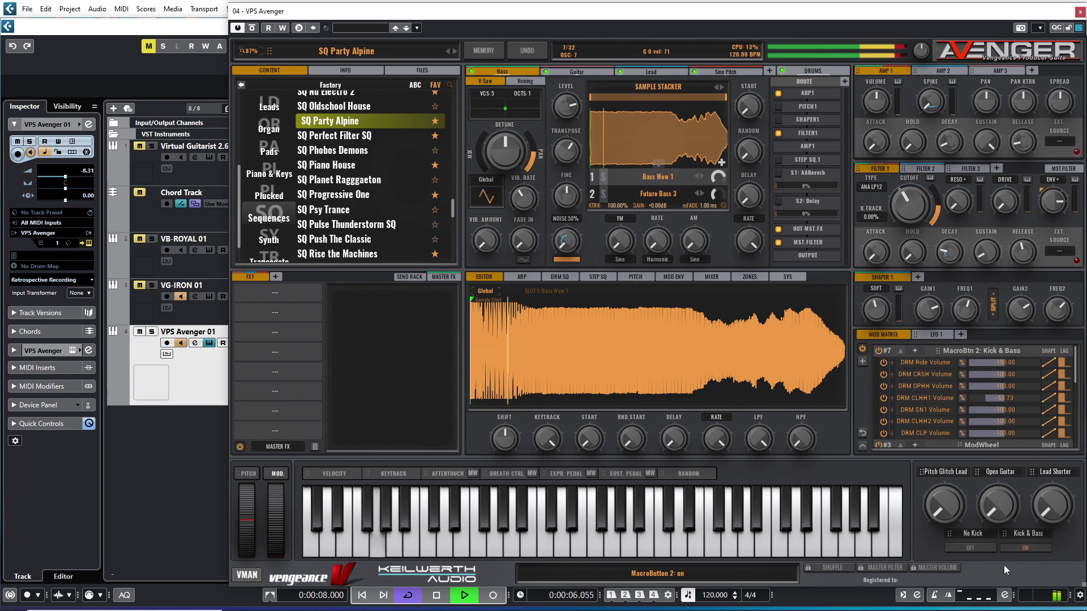
click(436, 595)
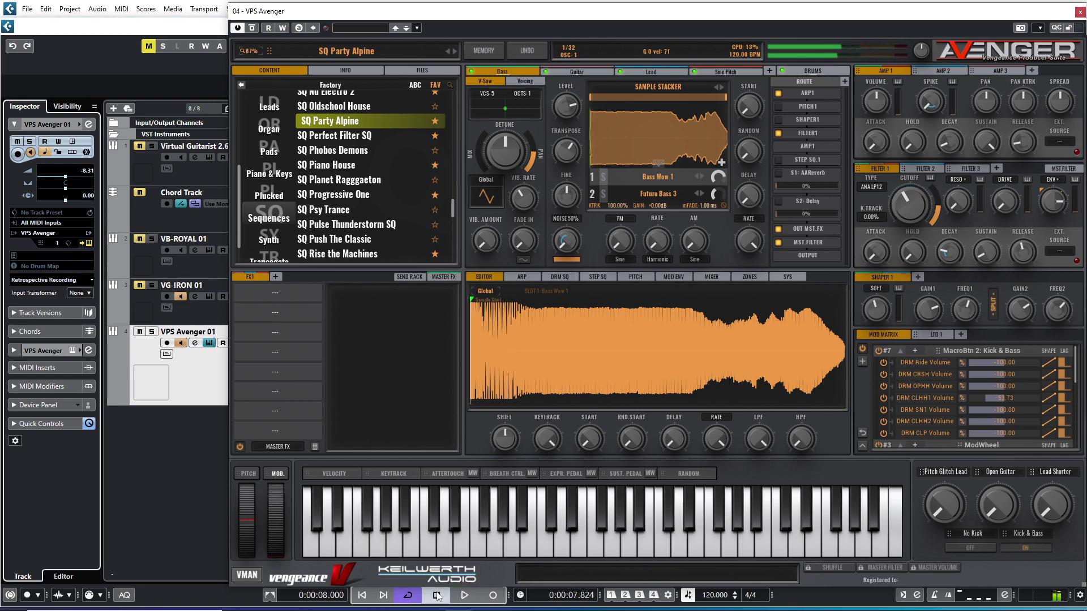
click(362, 595)
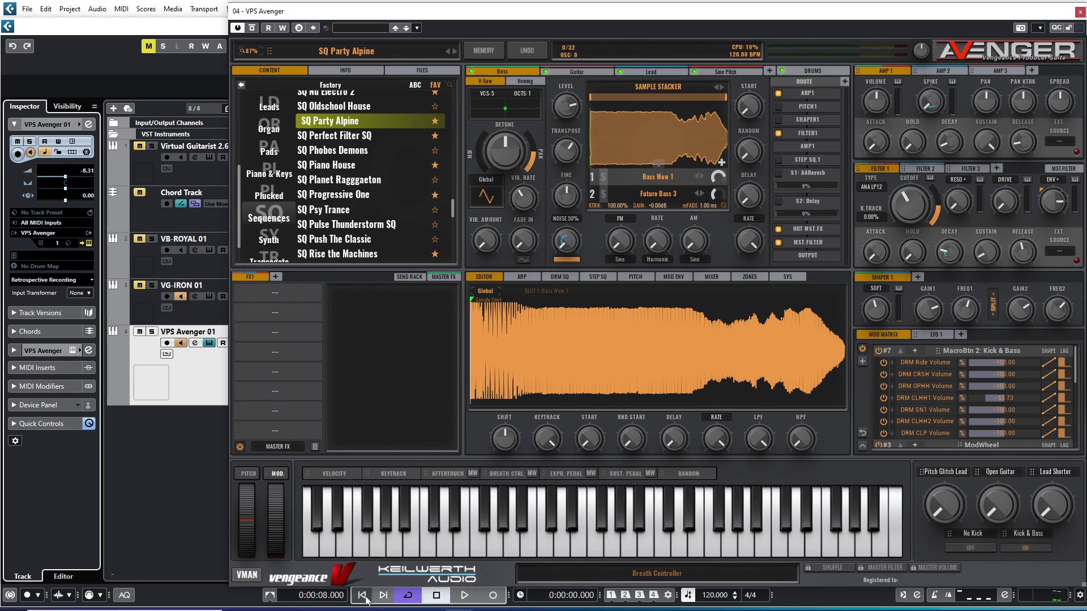
Play the preset SQ Perfect Filter SQ over the loop, sweep the Noisy macro, and stop playback.
click(335, 135)
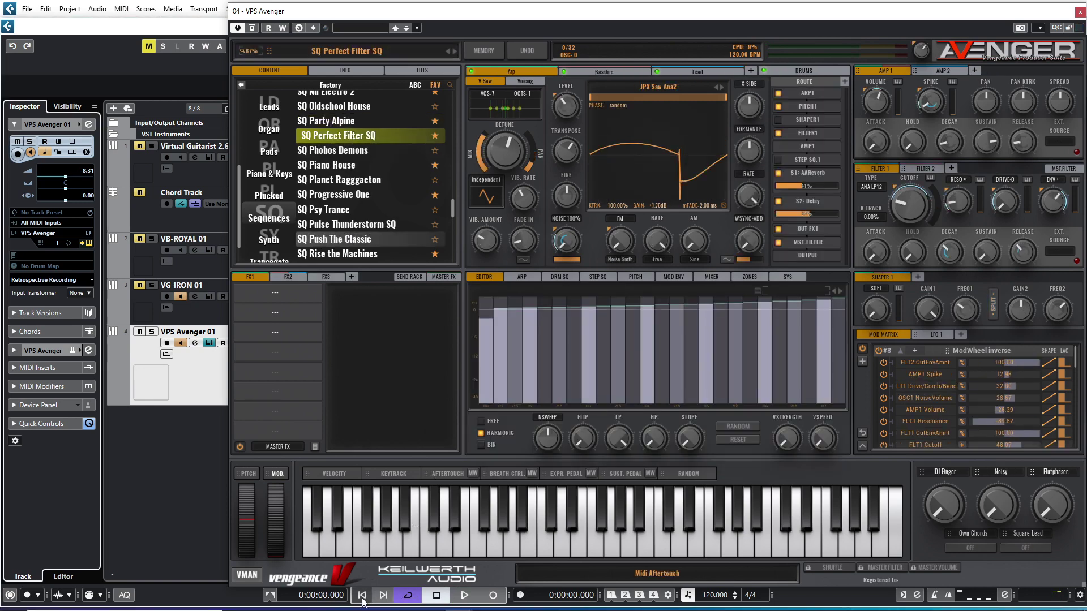
click(464, 595)
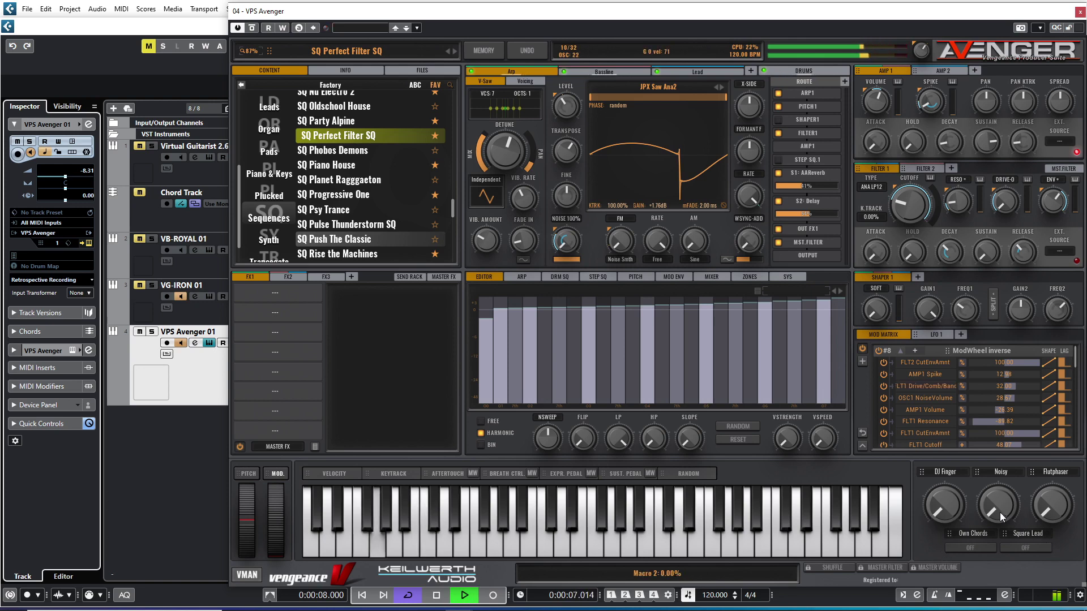
drag(994, 508, 994, 382)
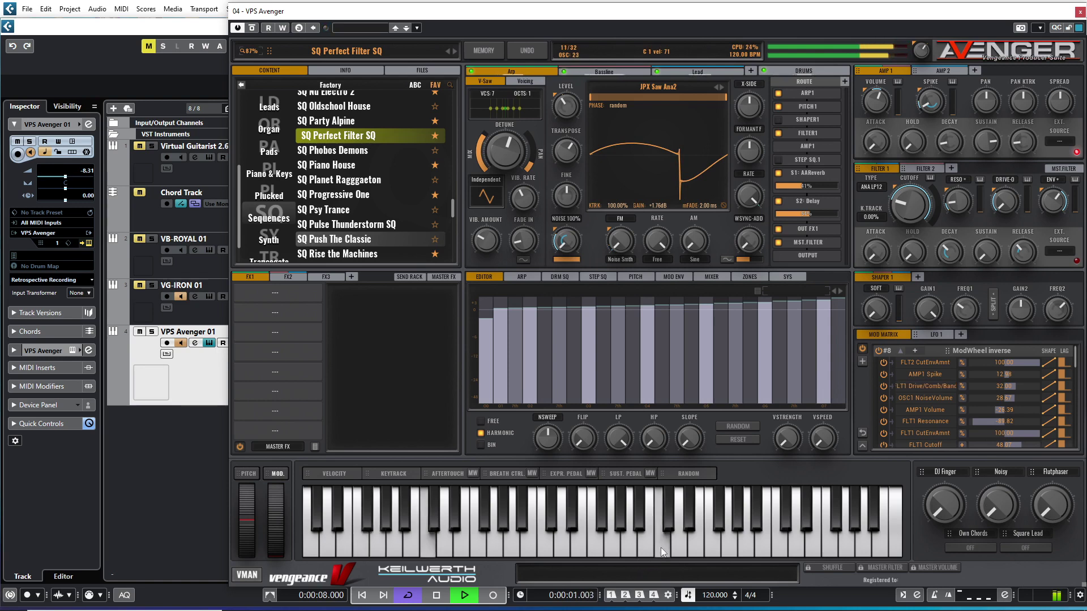
click(436, 595)
Play the preset SQ Piano House from the loop start, sweep the Only Kick macro up and back to 0%, and stop playback.
click(330, 165)
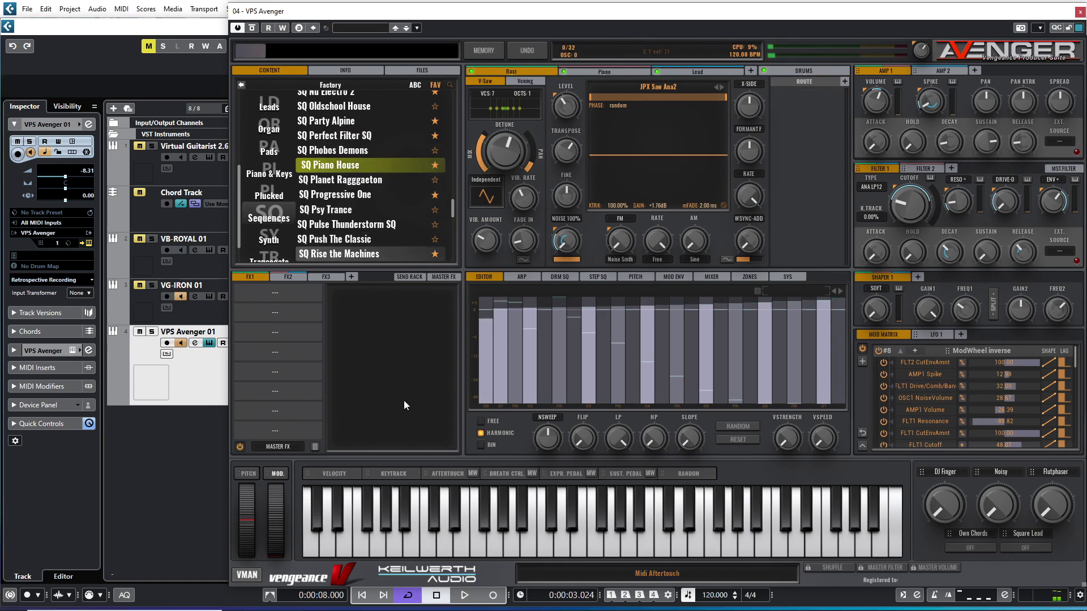
click(363, 595)
click(463, 597)
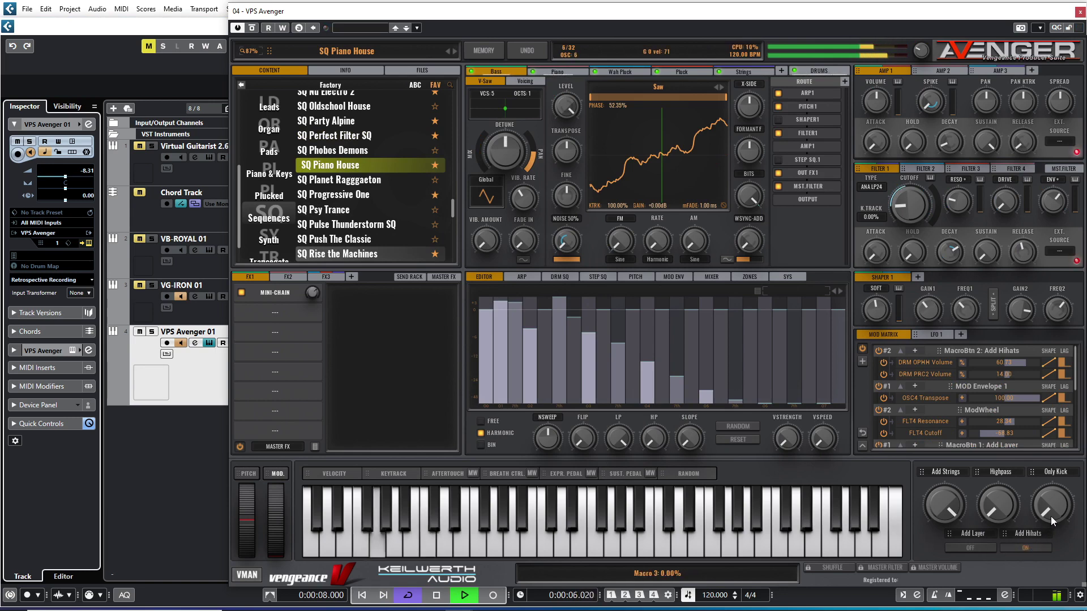
drag(1051, 517, 1044, 355)
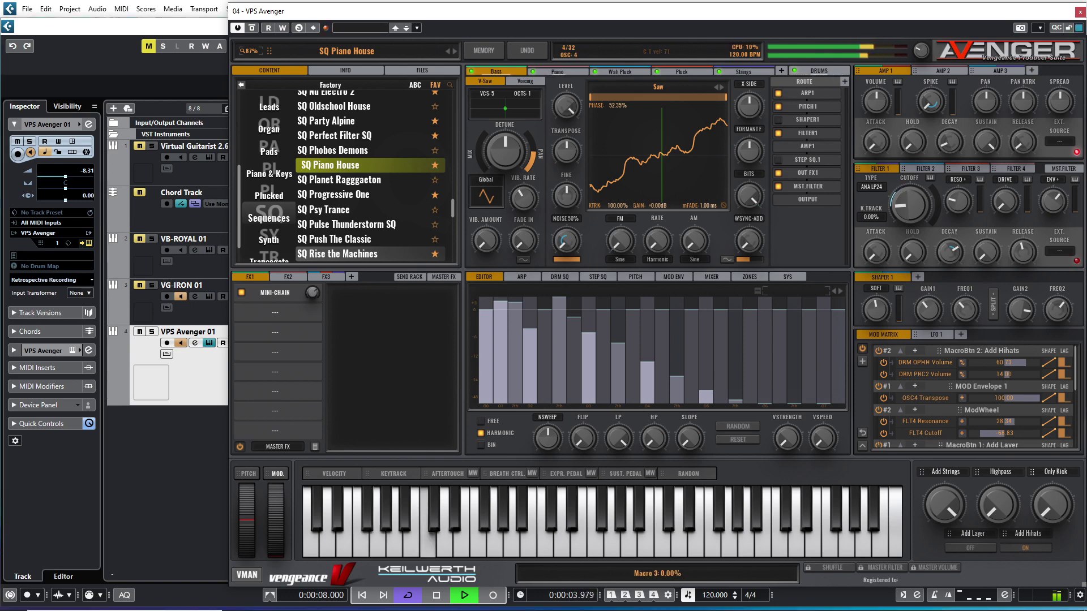
click(436, 595)
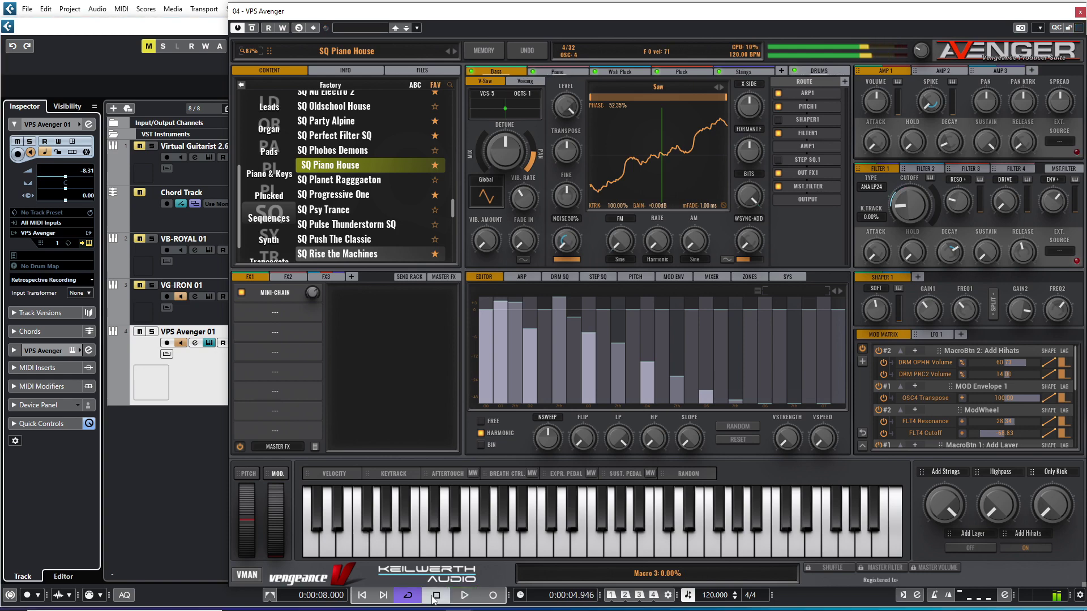
Play the preset SQ Progressive One over the loop, try the Remove Kick switch, and switch Only Kick on.
click(357, 195)
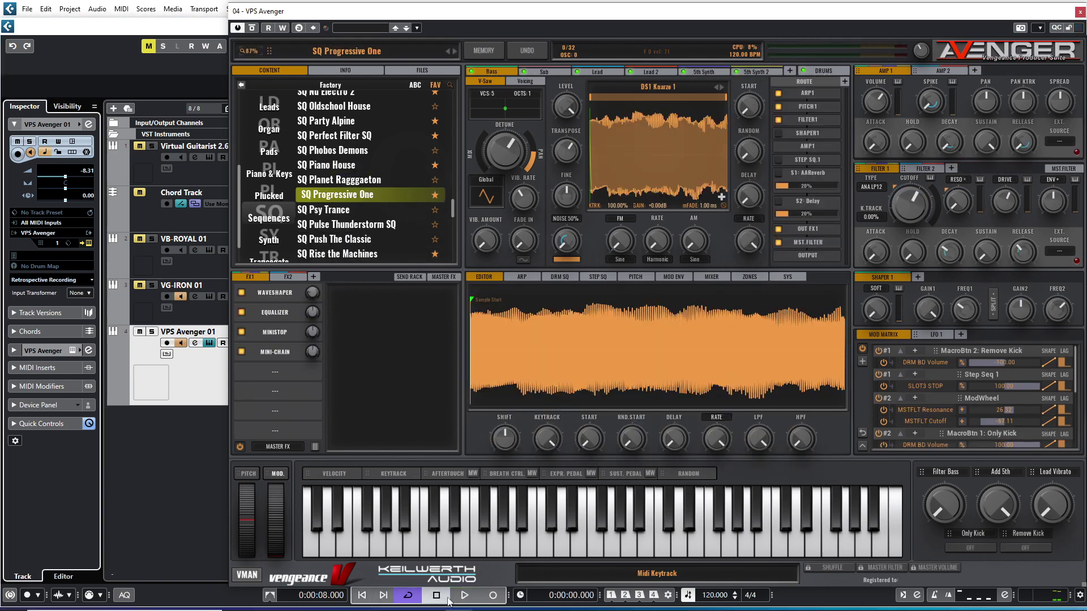
click(464, 595)
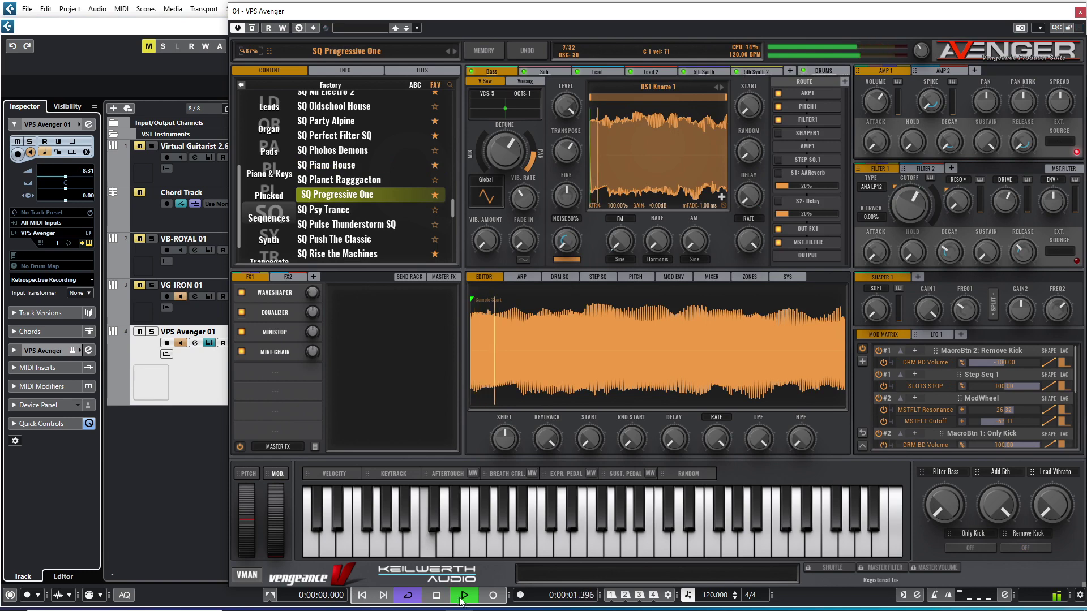
click(1022, 545)
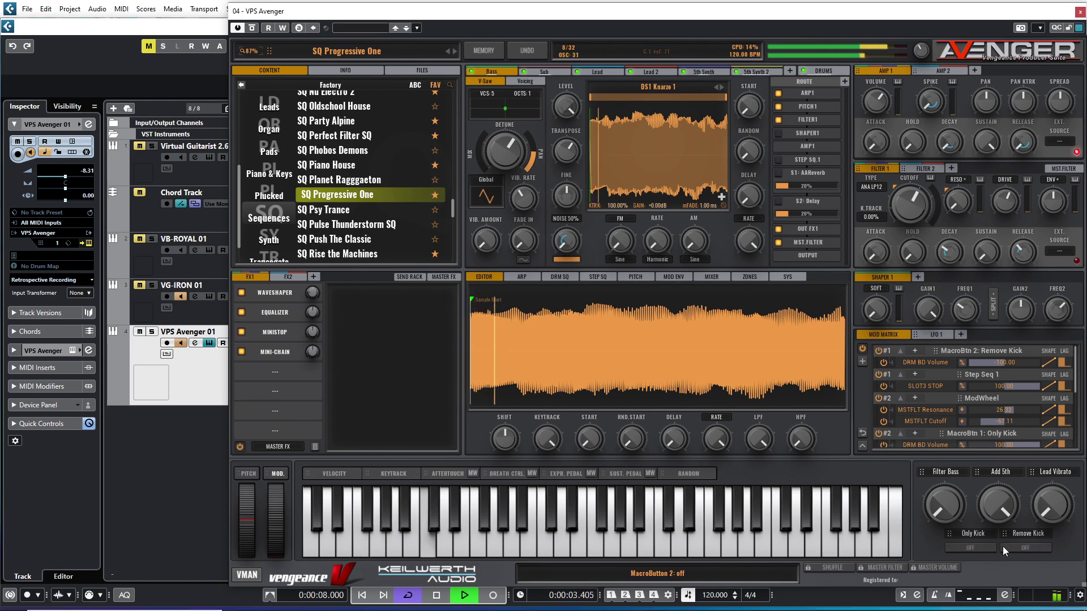
click(971, 548)
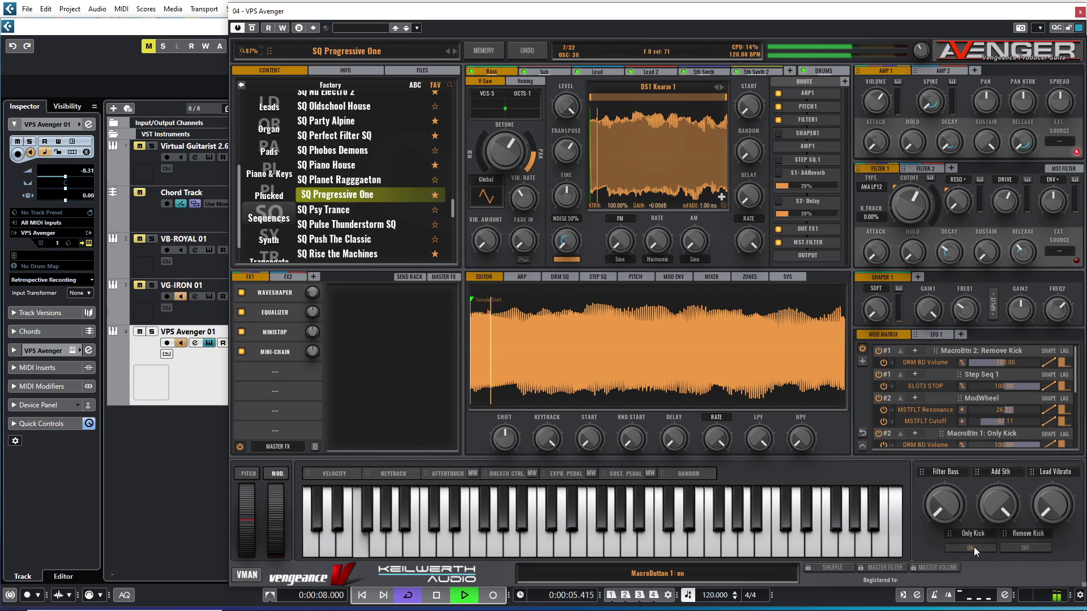
Raise the Filter Bass macro to 100%, sweep the Add 5th macro down to 0% and back up, and stop playback.
drag(949, 516, 947, 314)
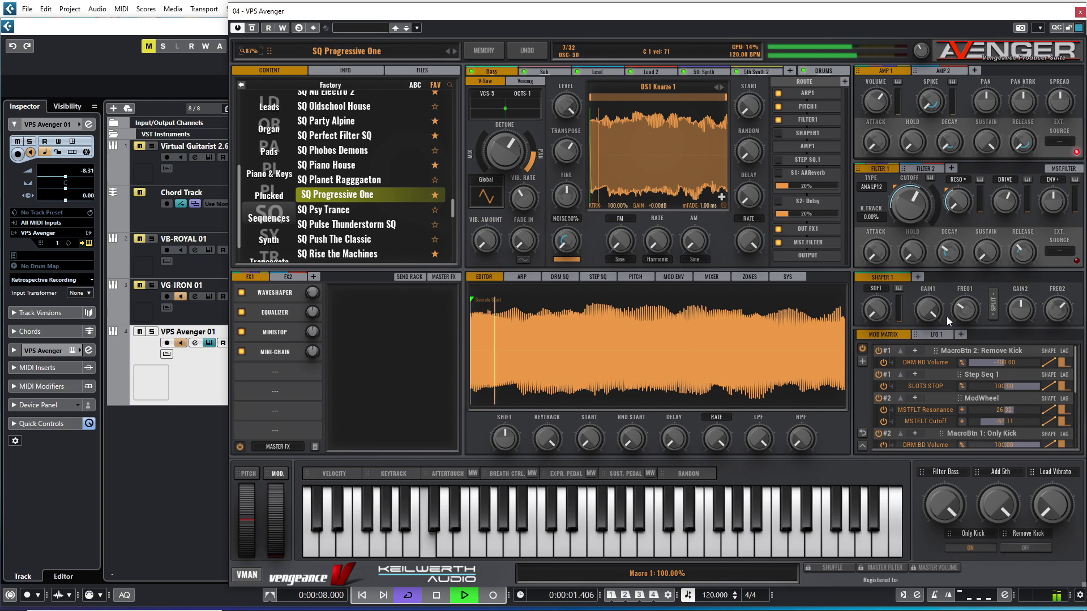
drag(1003, 527, 996, 610)
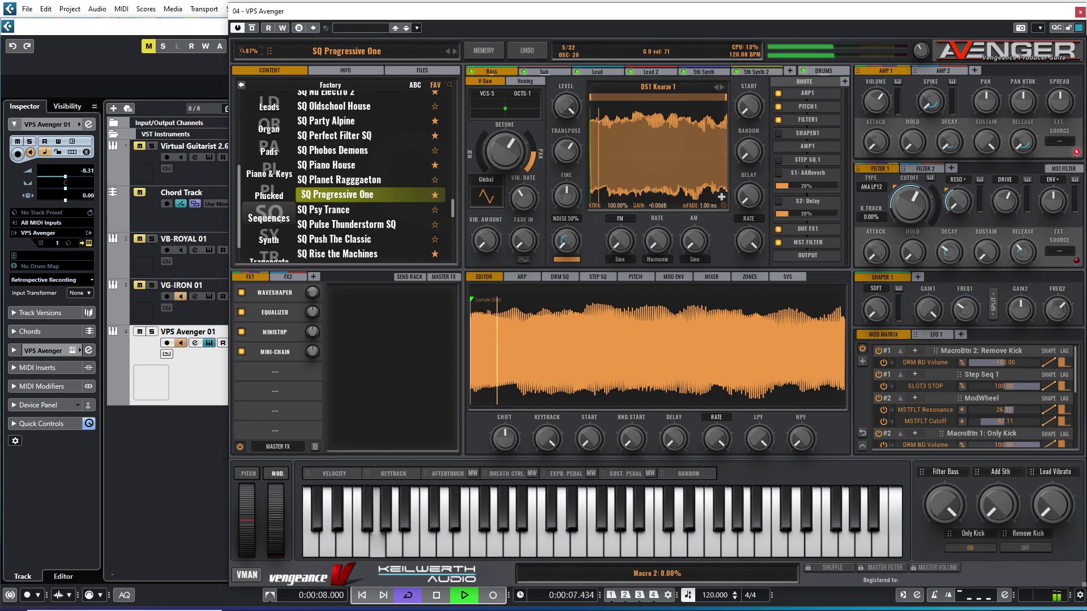
click(971, 548)
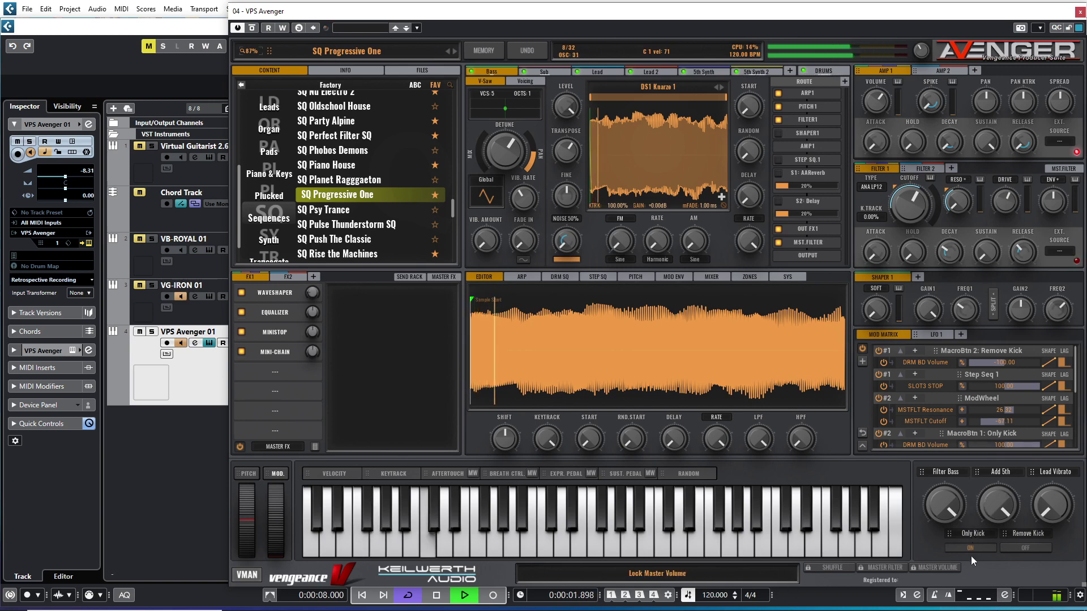
click(436, 595)
Load the preset SQ Rollin Electro and play it from the loop start with Variation switched on.
click(340, 266)
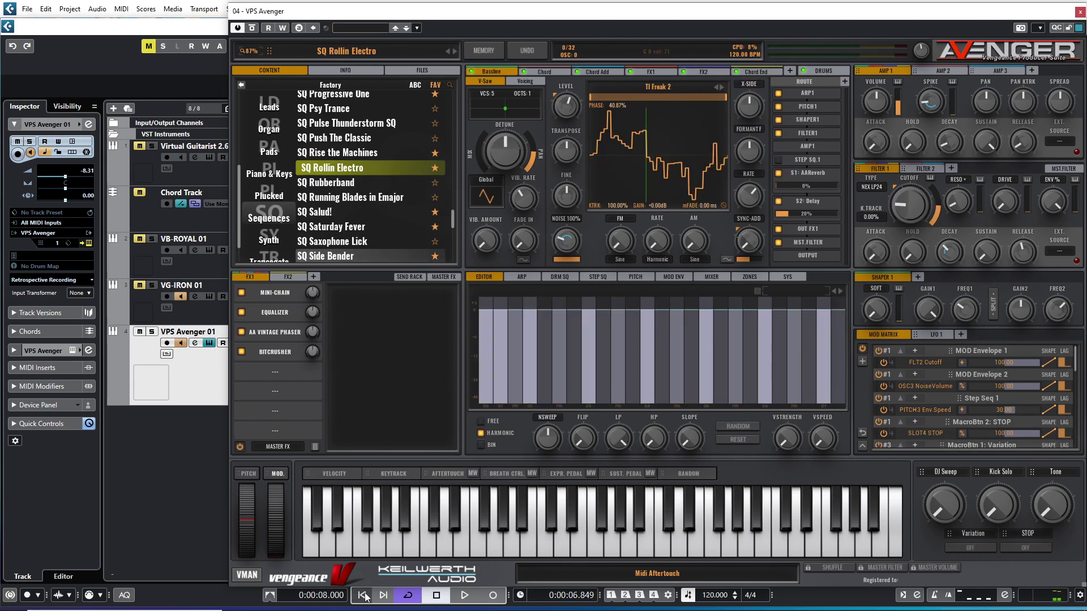
click(464, 595)
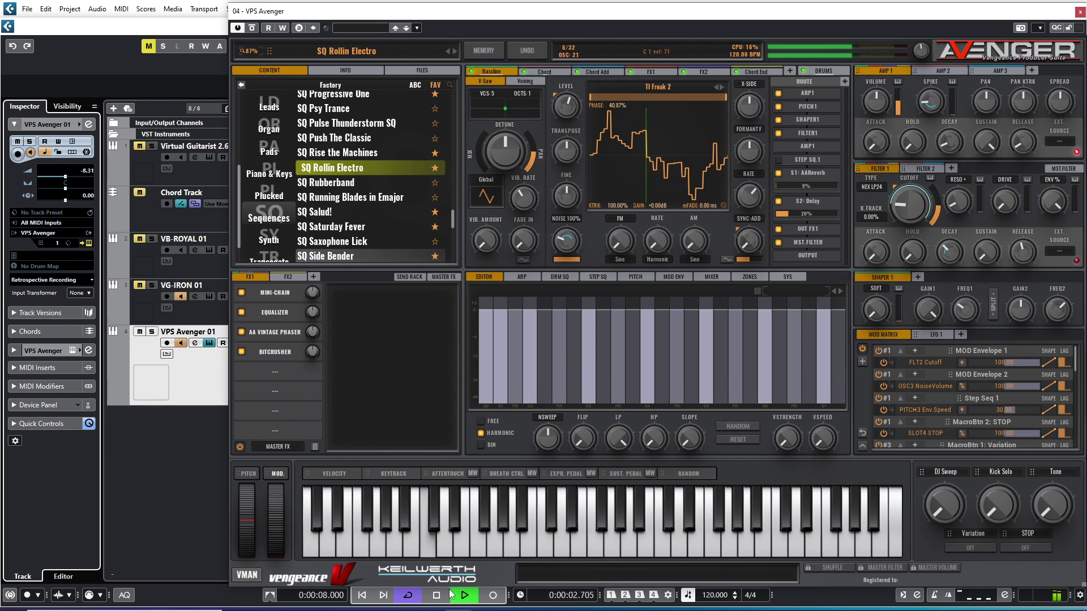
click(986, 549)
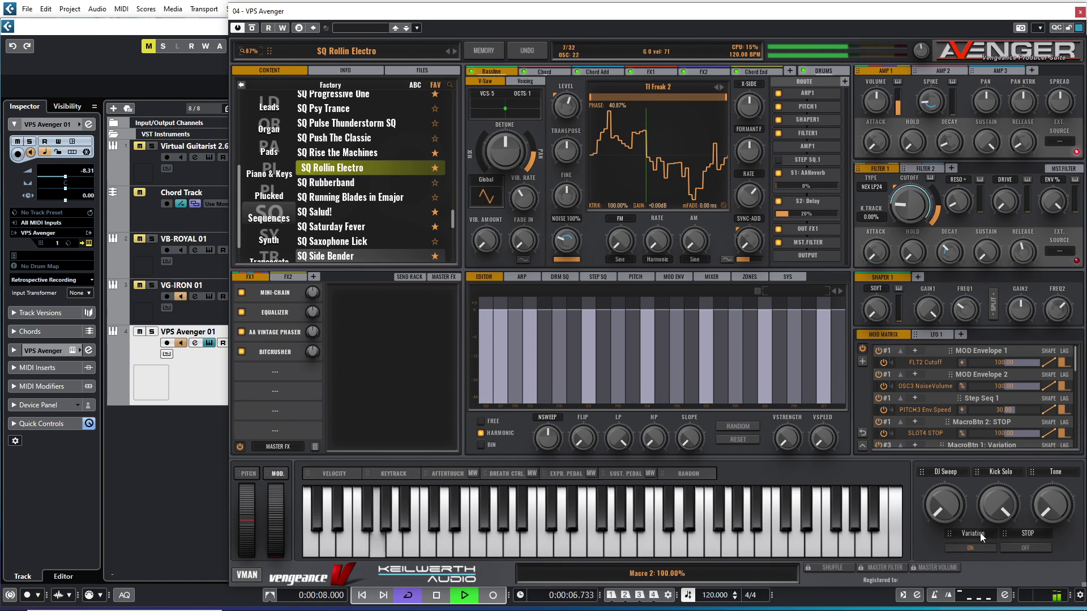
Switch Variation off with the Kick Solo macro at 26.44%, try the STOP switch, and stop playback.
click(970, 547)
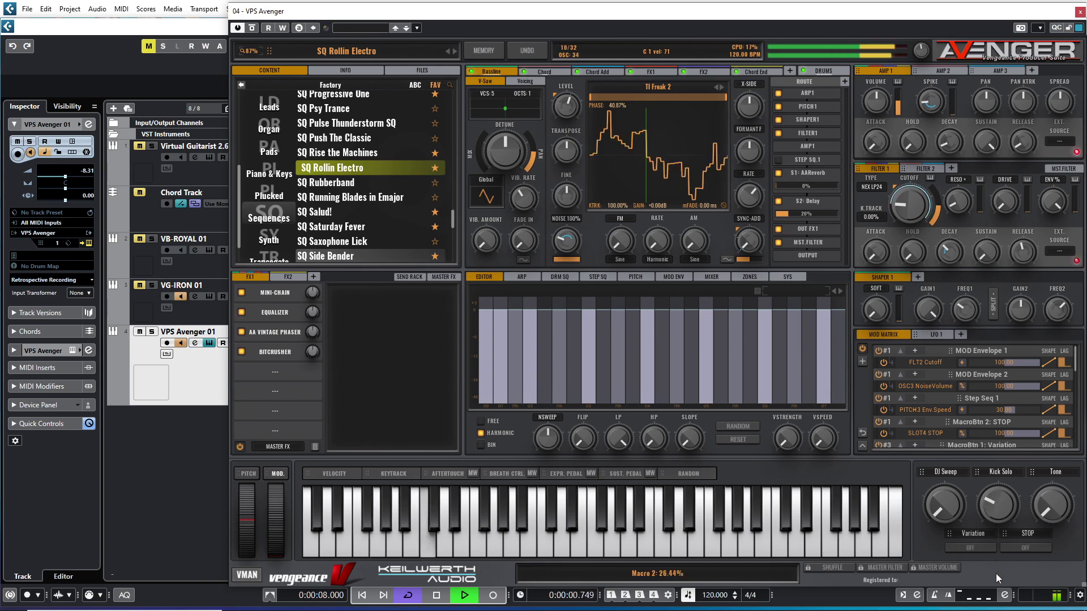
click(1022, 549)
click(436, 595)
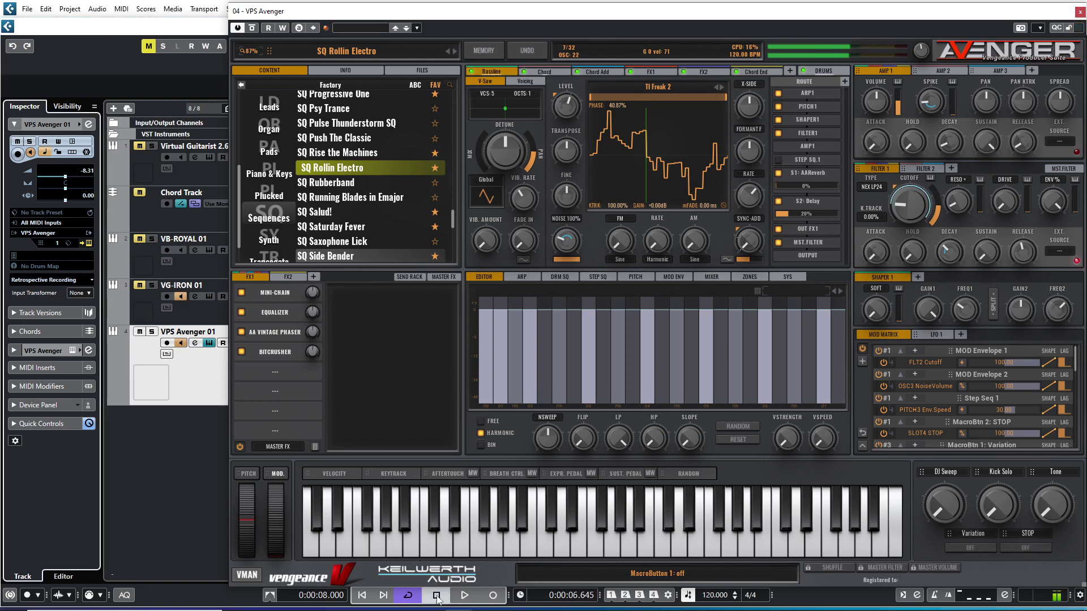
Load the preset SQ Salud! and play it from the loop start.
click(366, 214)
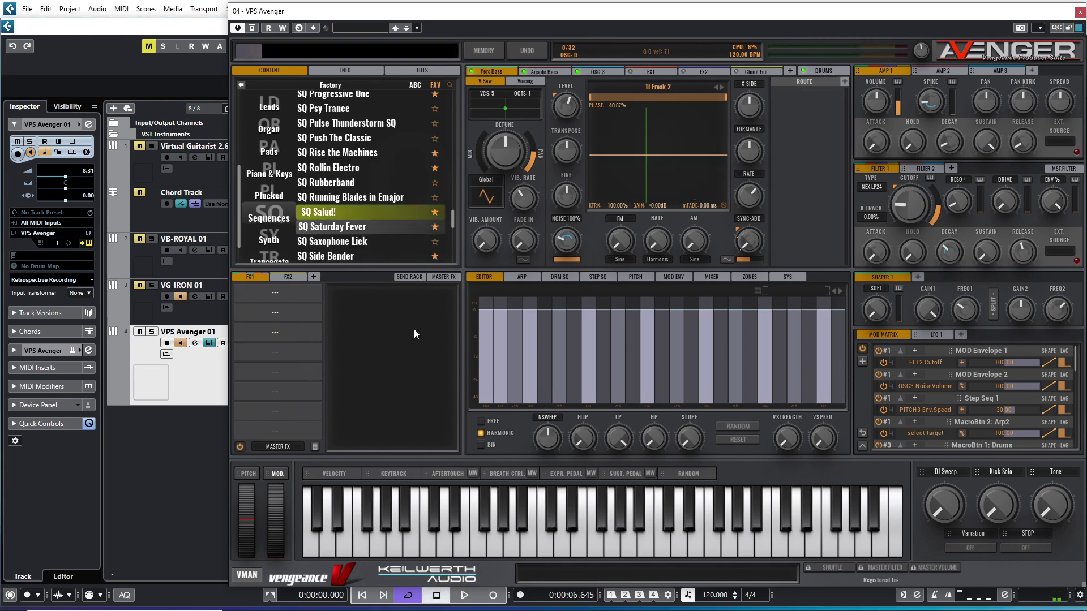
click(362, 594)
click(465, 595)
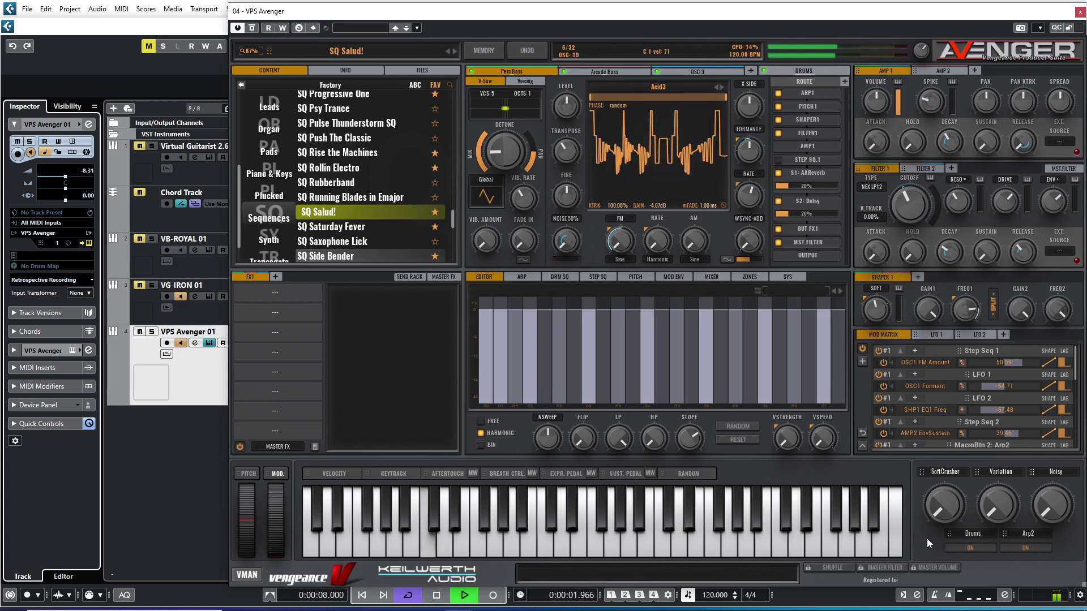
Switch Arp2 and Drums off and back on during playback, try the SoftCrusher macro, and stop playback.
click(1020, 548)
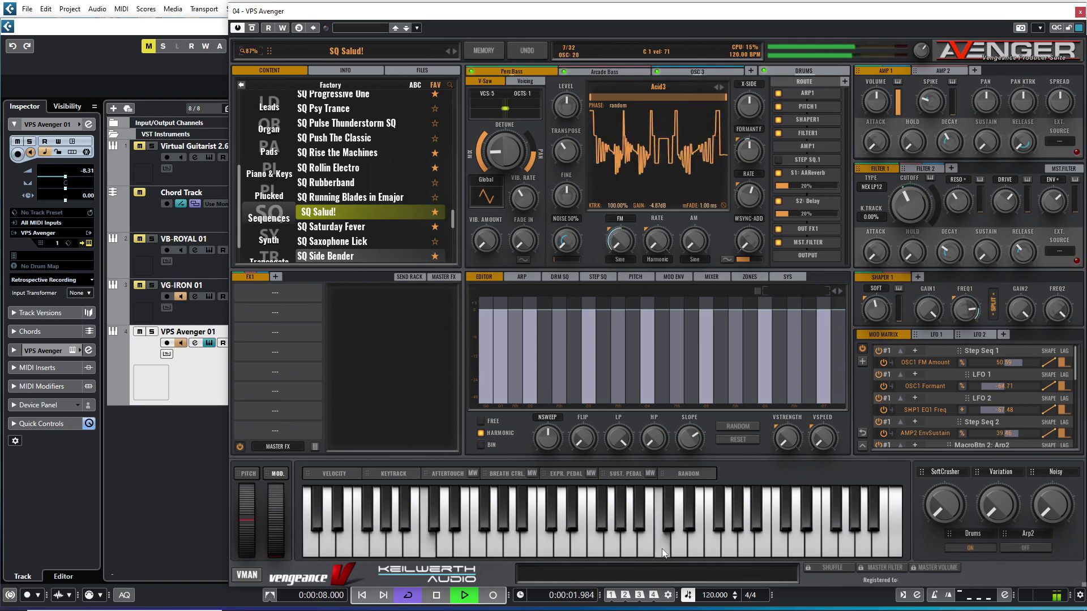
click(963, 545)
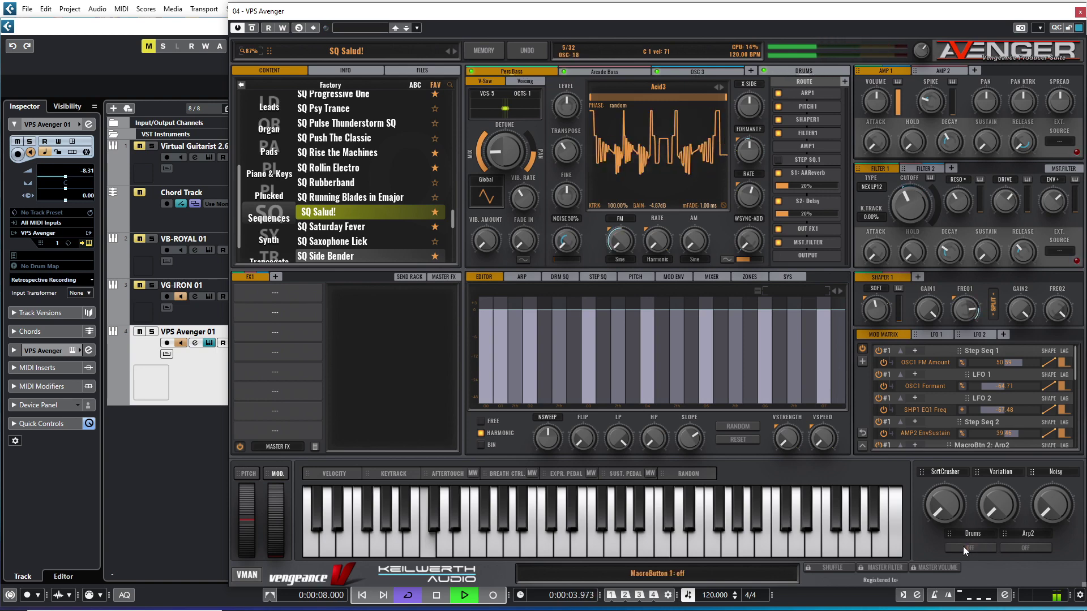
click(1024, 546)
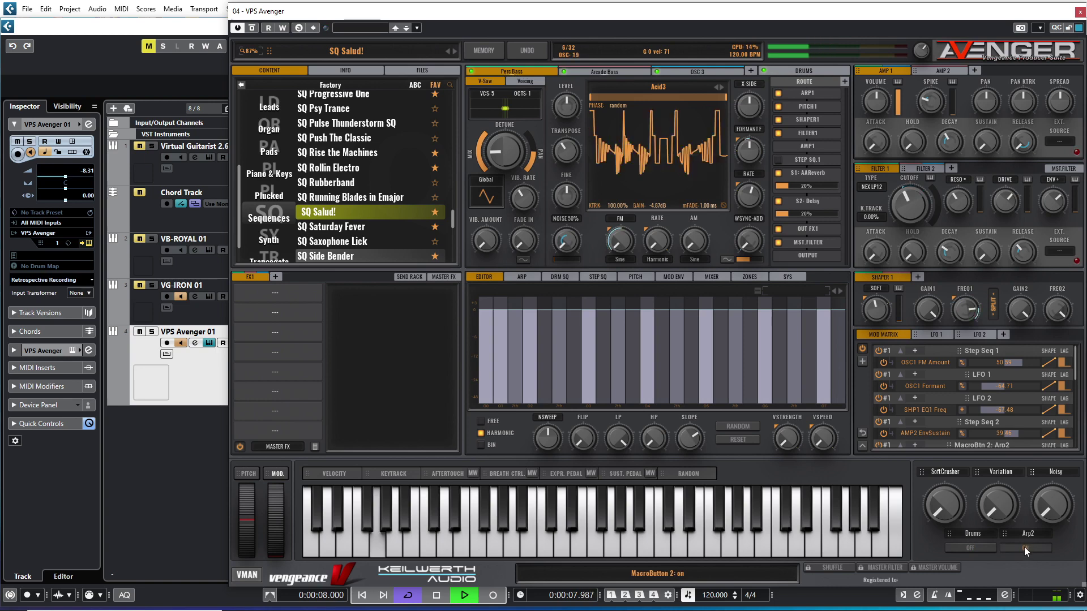
click(973, 546)
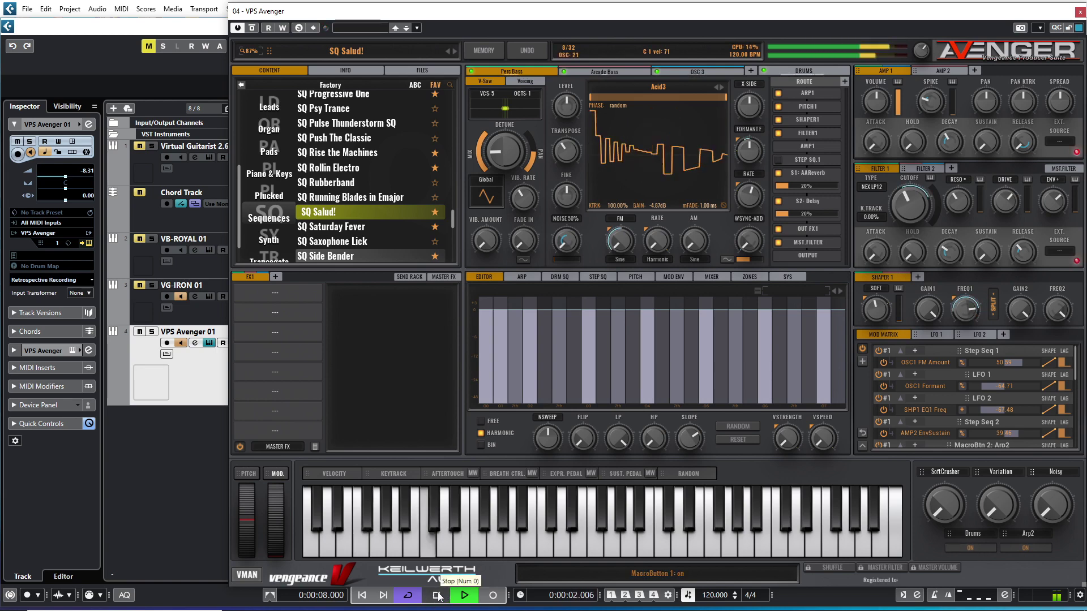
drag(944, 504, 962, 527)
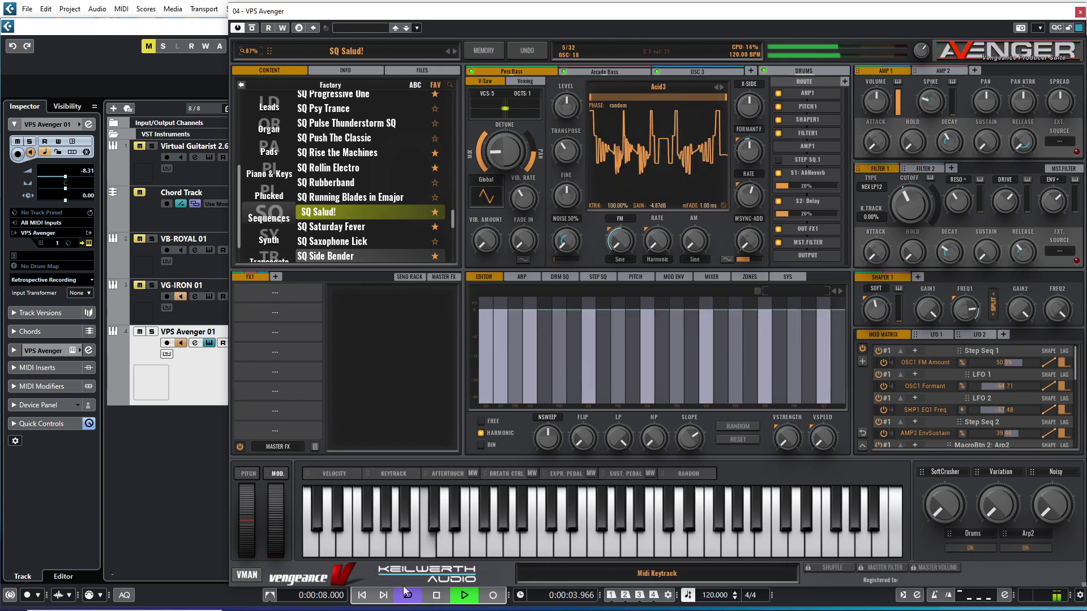
key(space)
Load the preset SQ Saturday Fever, play it from the loop start, and stop playback.
click(354, 228)
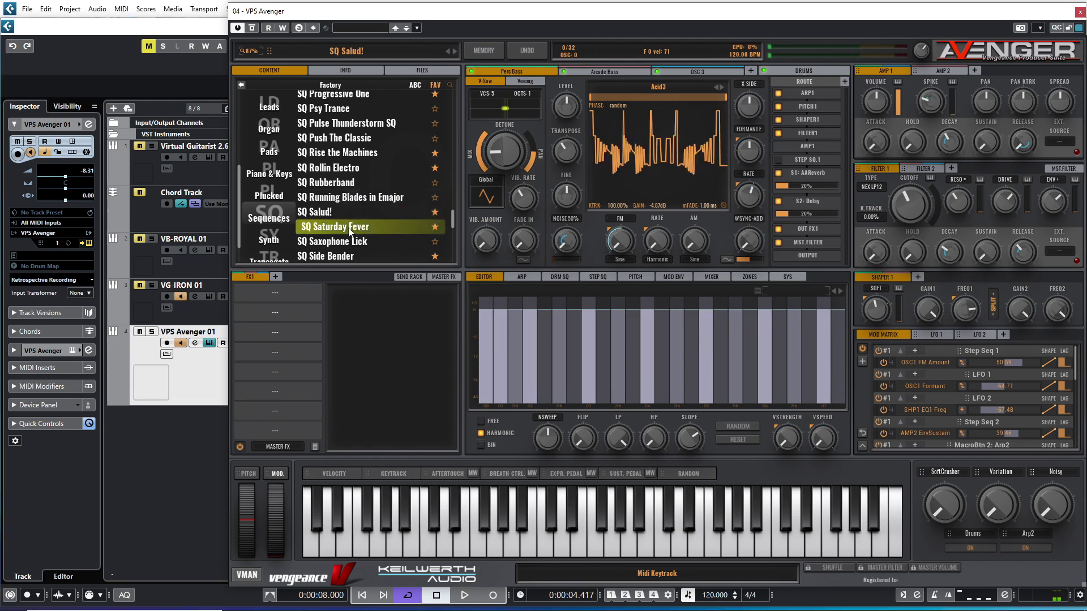
click(362, 595)
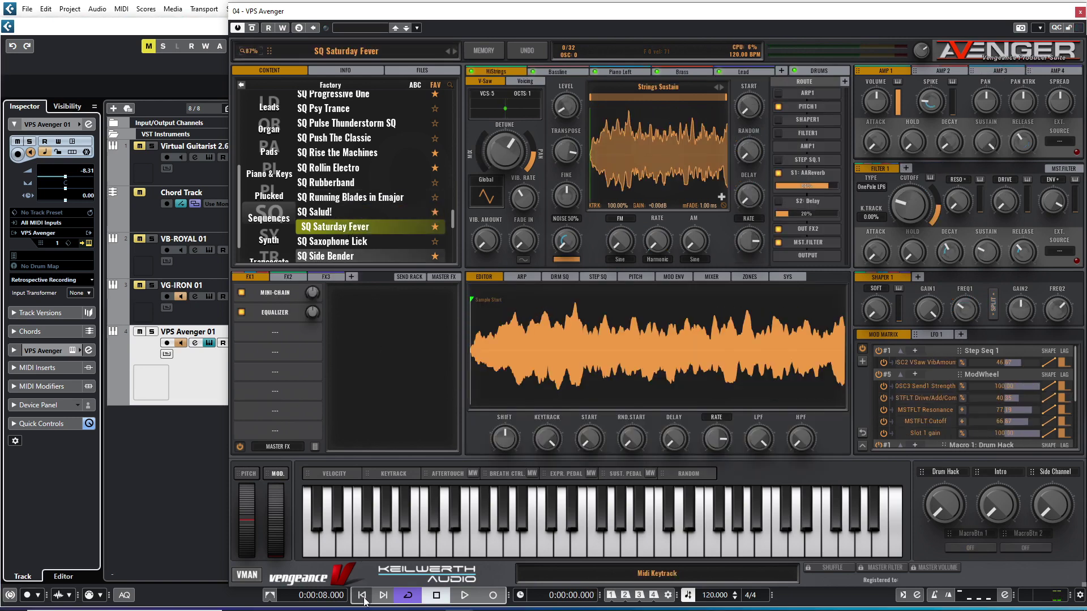
click(464, 595)
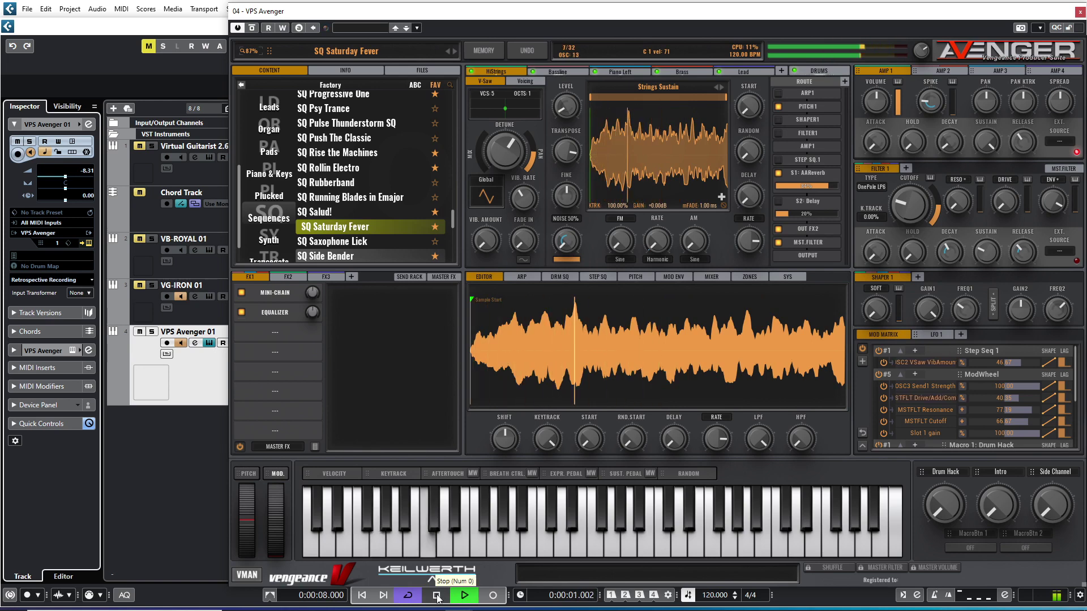
click(436, 595)
Load the preset SQ Side Bender, play it with the Organ WTF? switch turned on, and stop playback.
click(343, 257)
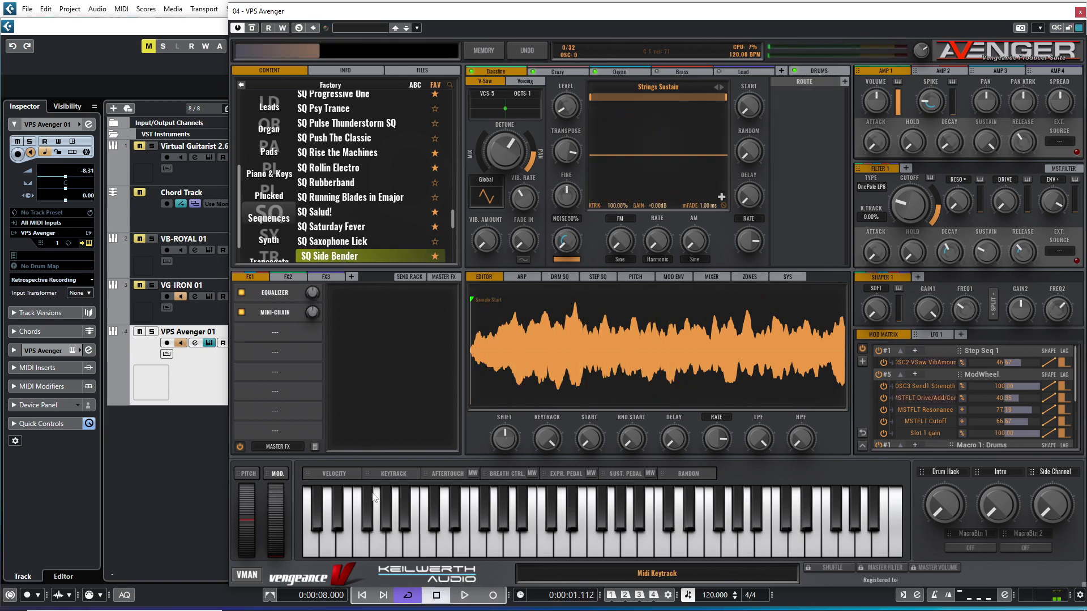
click(464, 595)
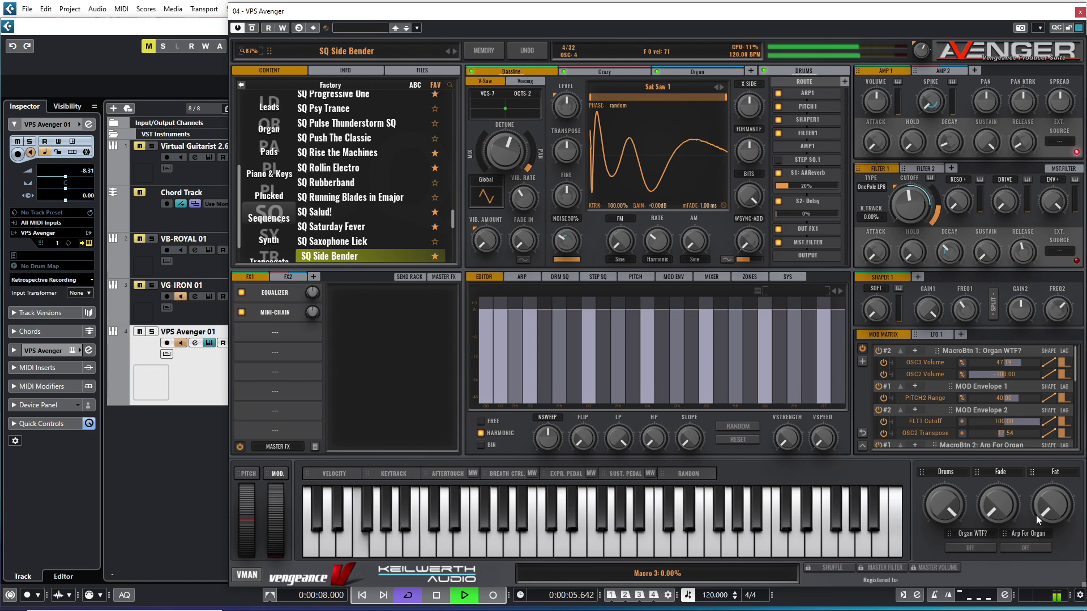
click(970, 546)
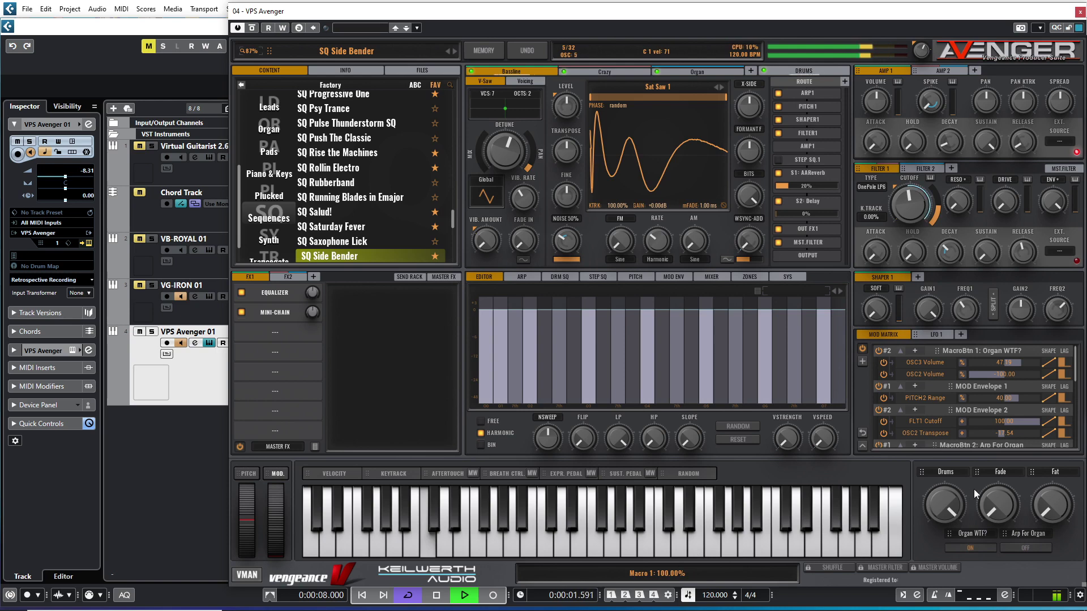
click(438, 595)
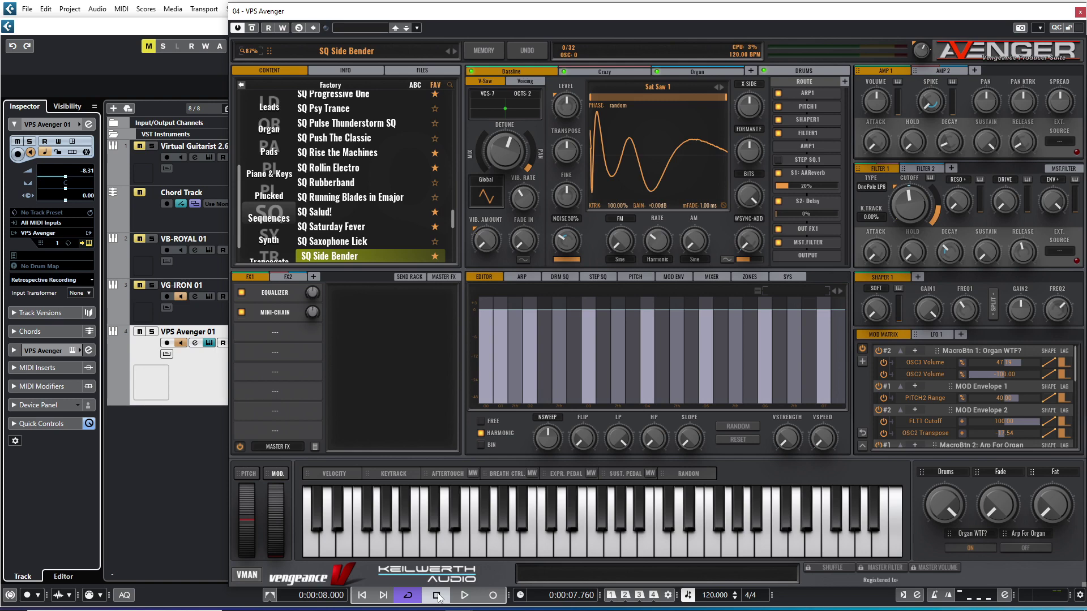
Leave the factory presets and look through the overview of installed sound libraries.
click(243, 85)
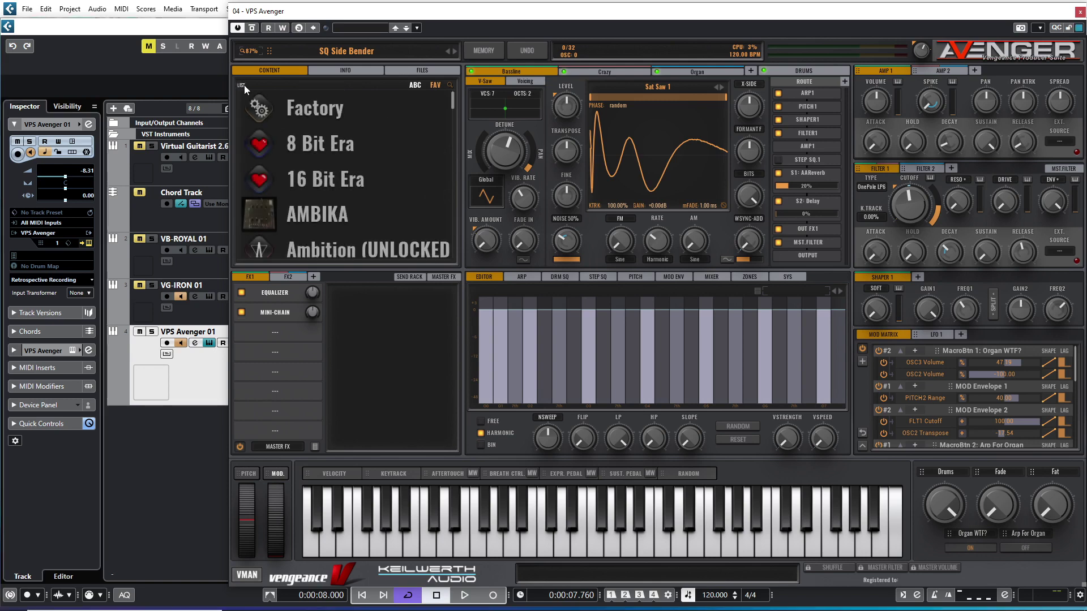
mouse_move(453, 99)
mouse_down()
mouse_move(456, 244)
mouse_move(455, 83)
mouse_up()
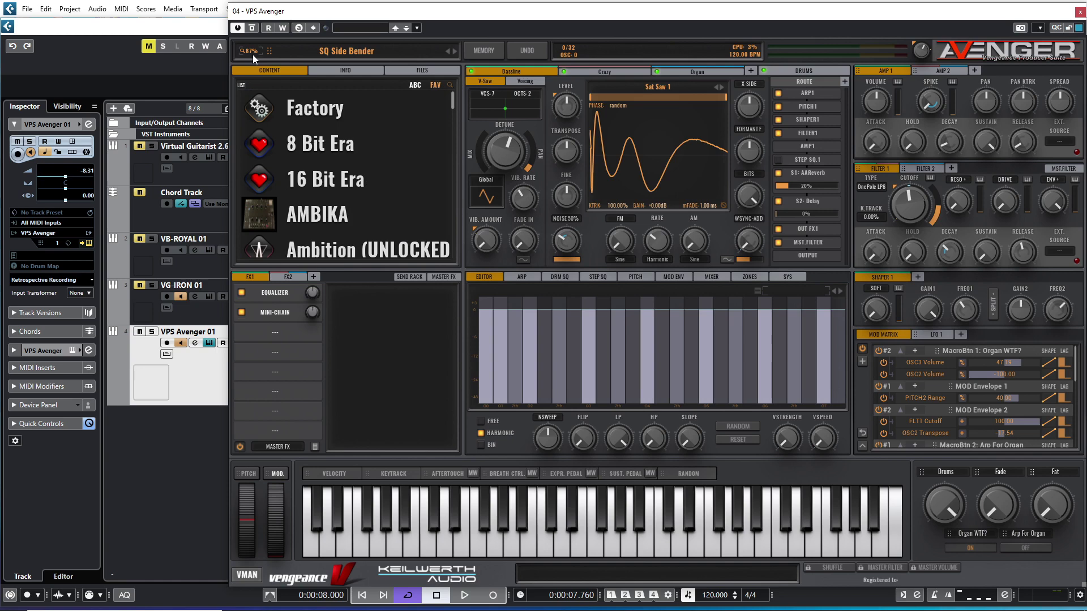